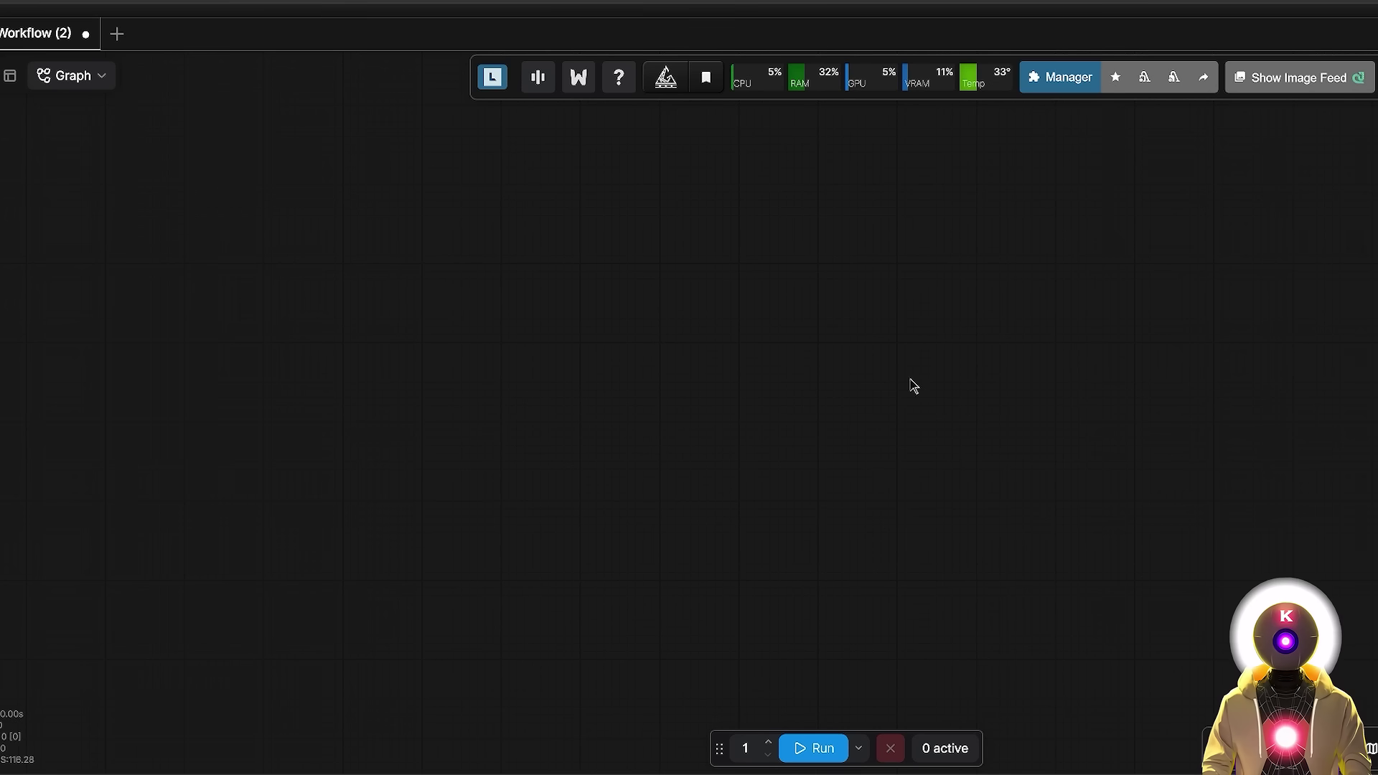
# Step: Load the workflow file MINIMAX_H3_ULTRA_TURBO_WORKFLOW-V2.json from the V2 folder onto the empty canvas
pyautogui.hotkey('alt', 'Tab')
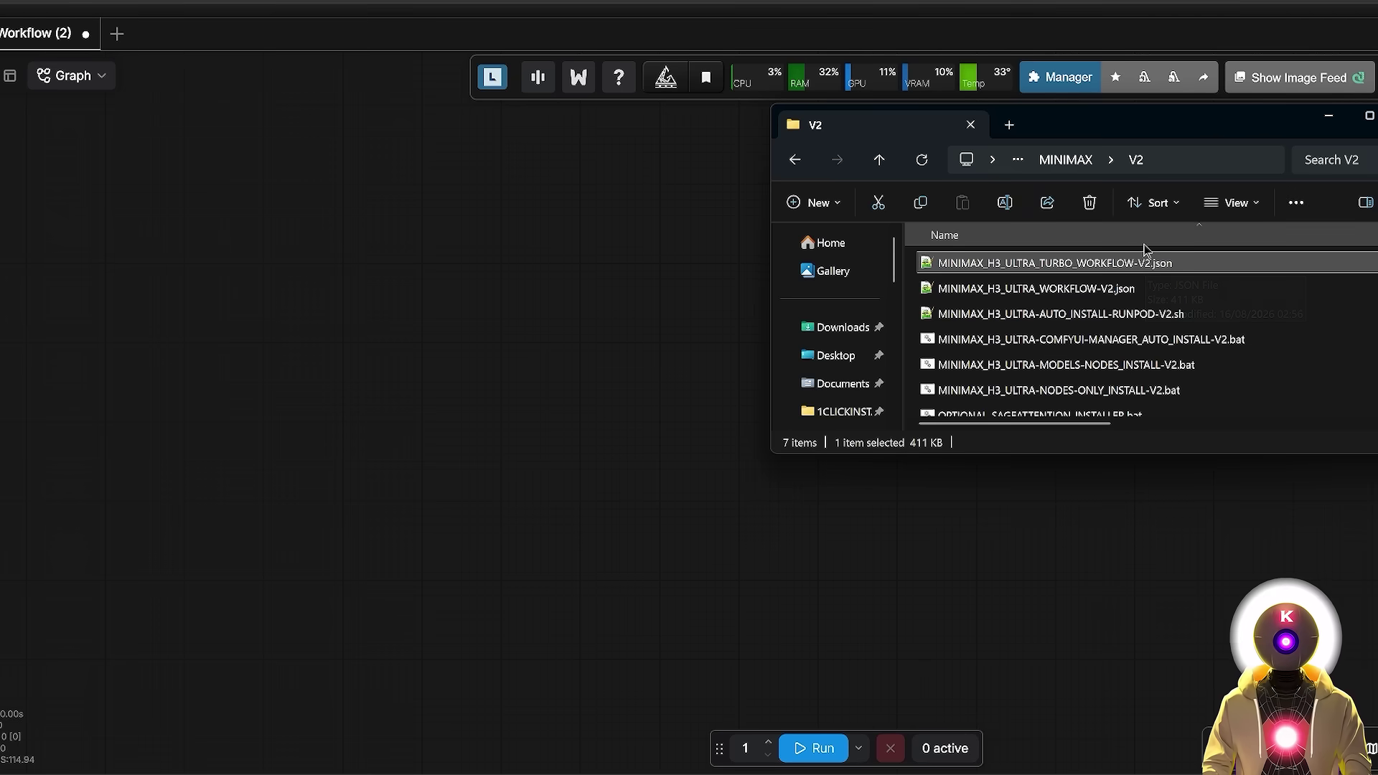
pyautogui.moveTo(1122, 267); pyautogui.dragTo(629, 265)
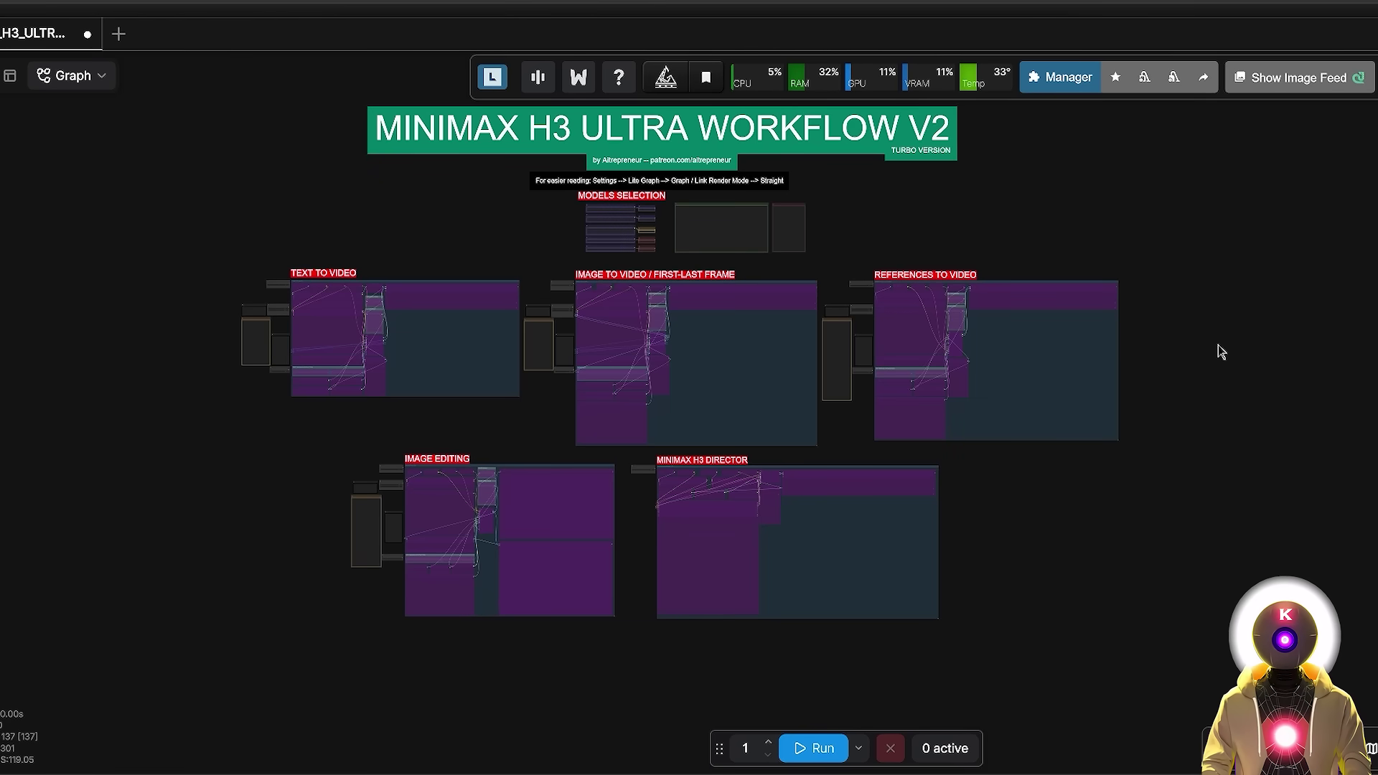
pyautogui.moveTo(1144, 207); pyautogui.dragTo(1162, 277)
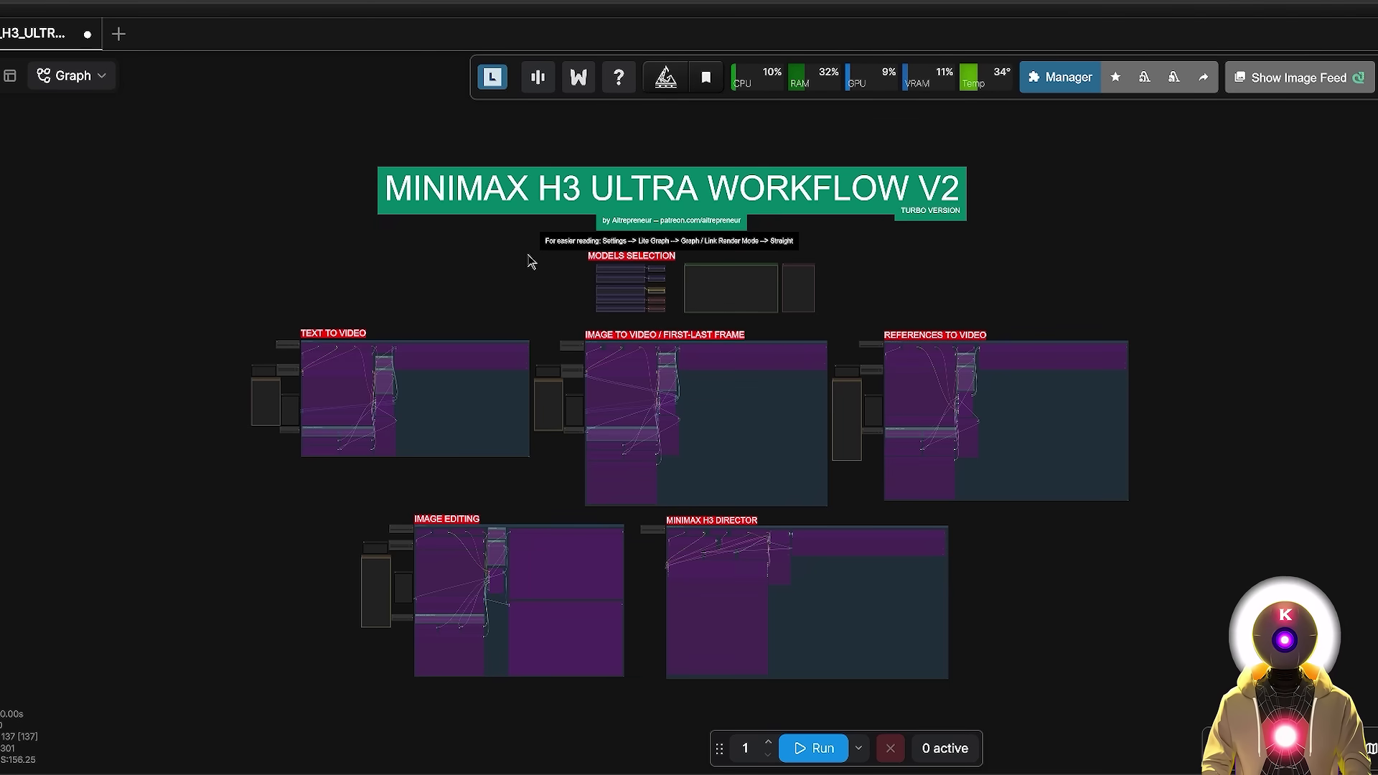
# Step: Paste the desert-highway motorcycle prompt into the Text to Video group's MiniMax H3 Image to Video node and run the workflow
pyautogui.scroll(15, 251, 424)
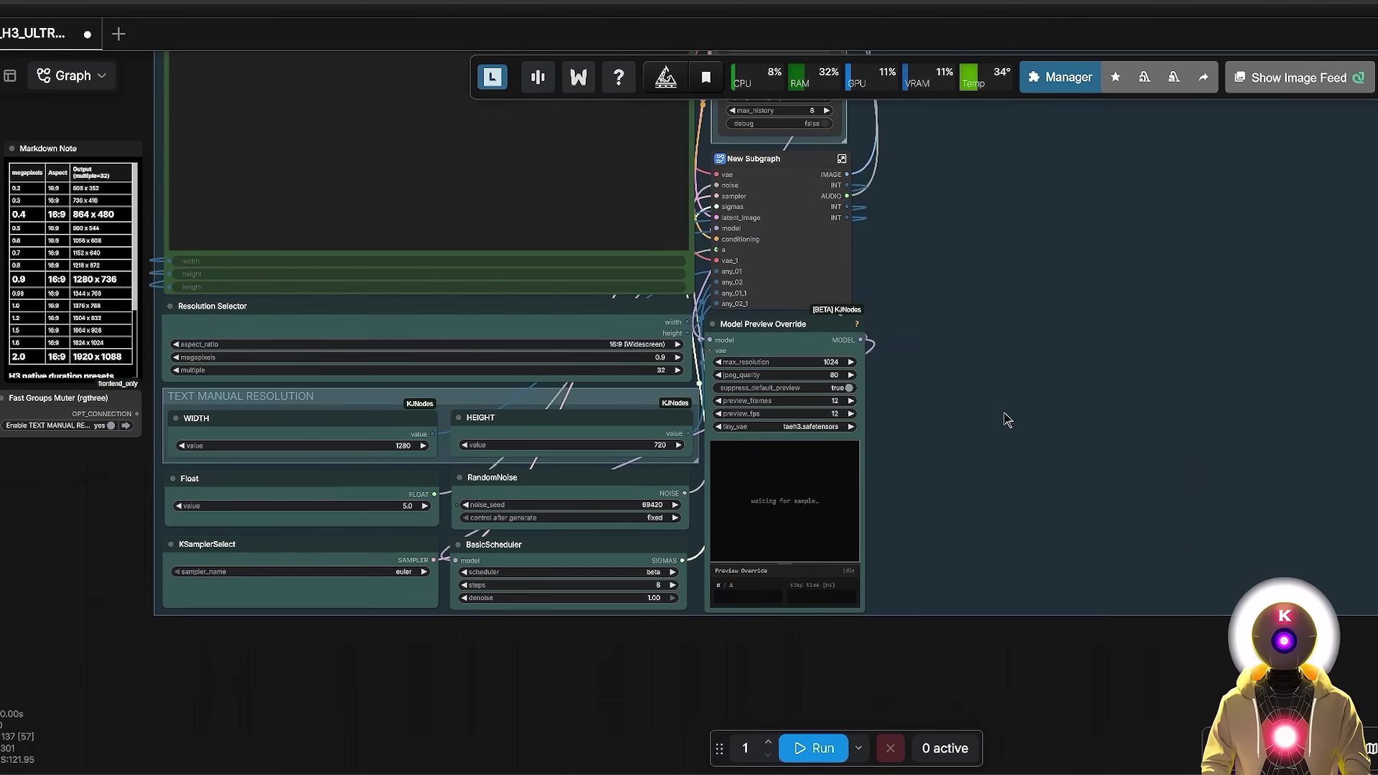
pyautogui.scroll(-3, 940, 452)
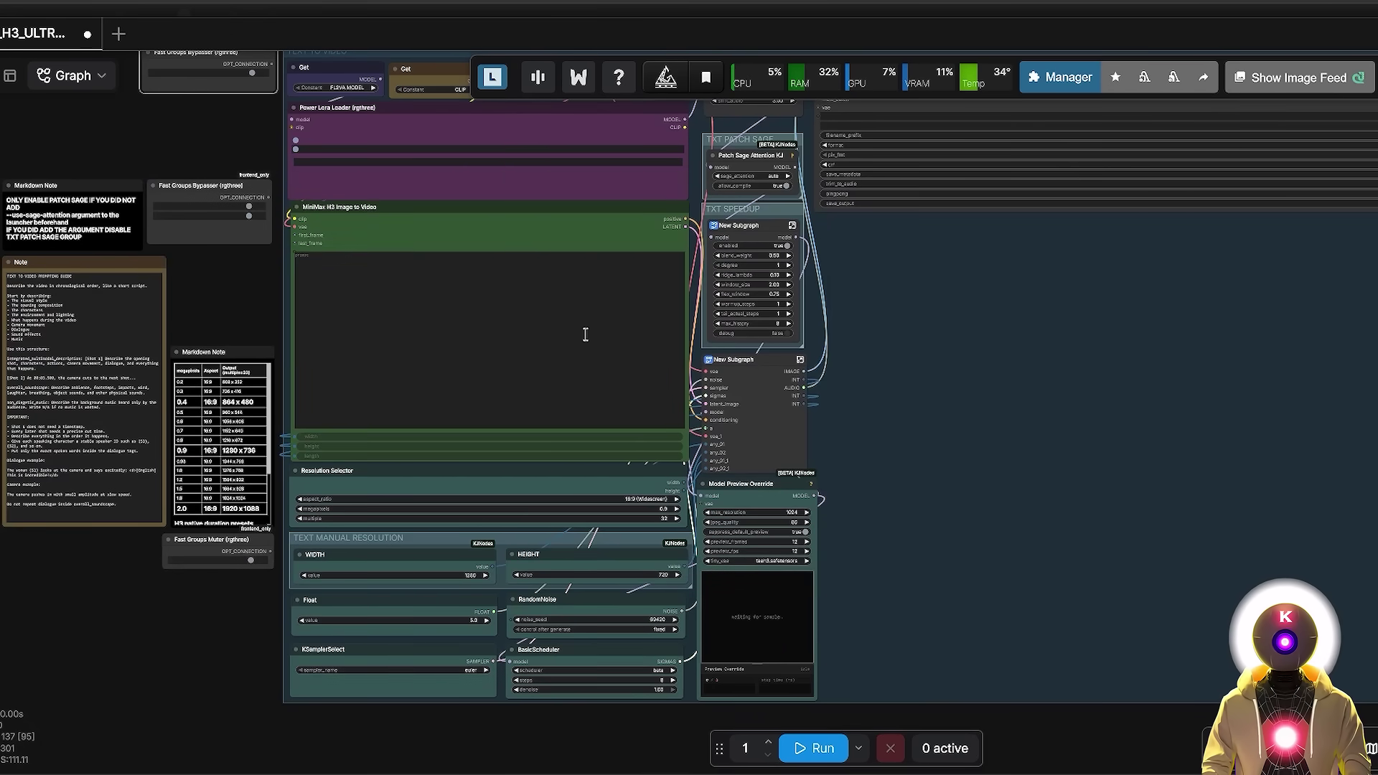
pyautogui.moveTo(1096, 417); pyautogui.dragTo(916, 420)
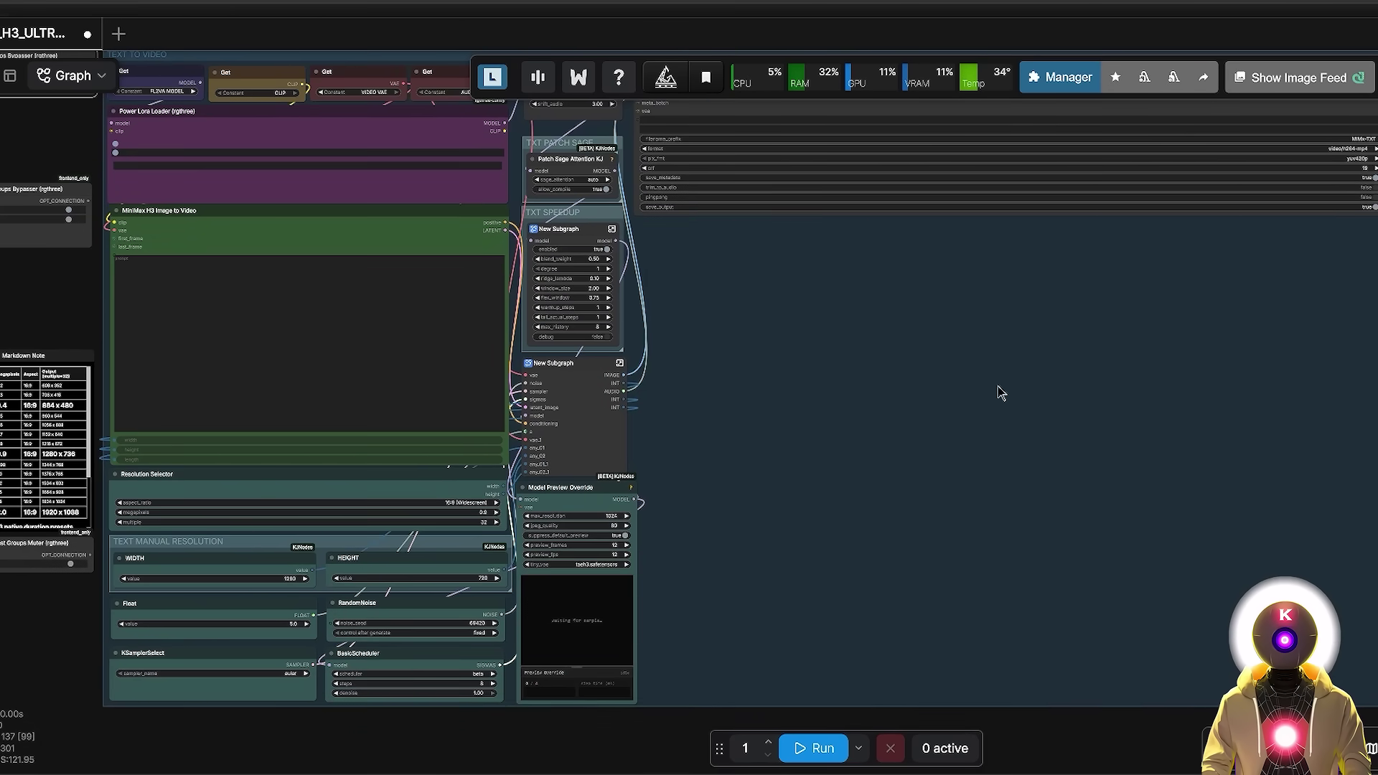
pyautogui.scroll(5, 680, 477)
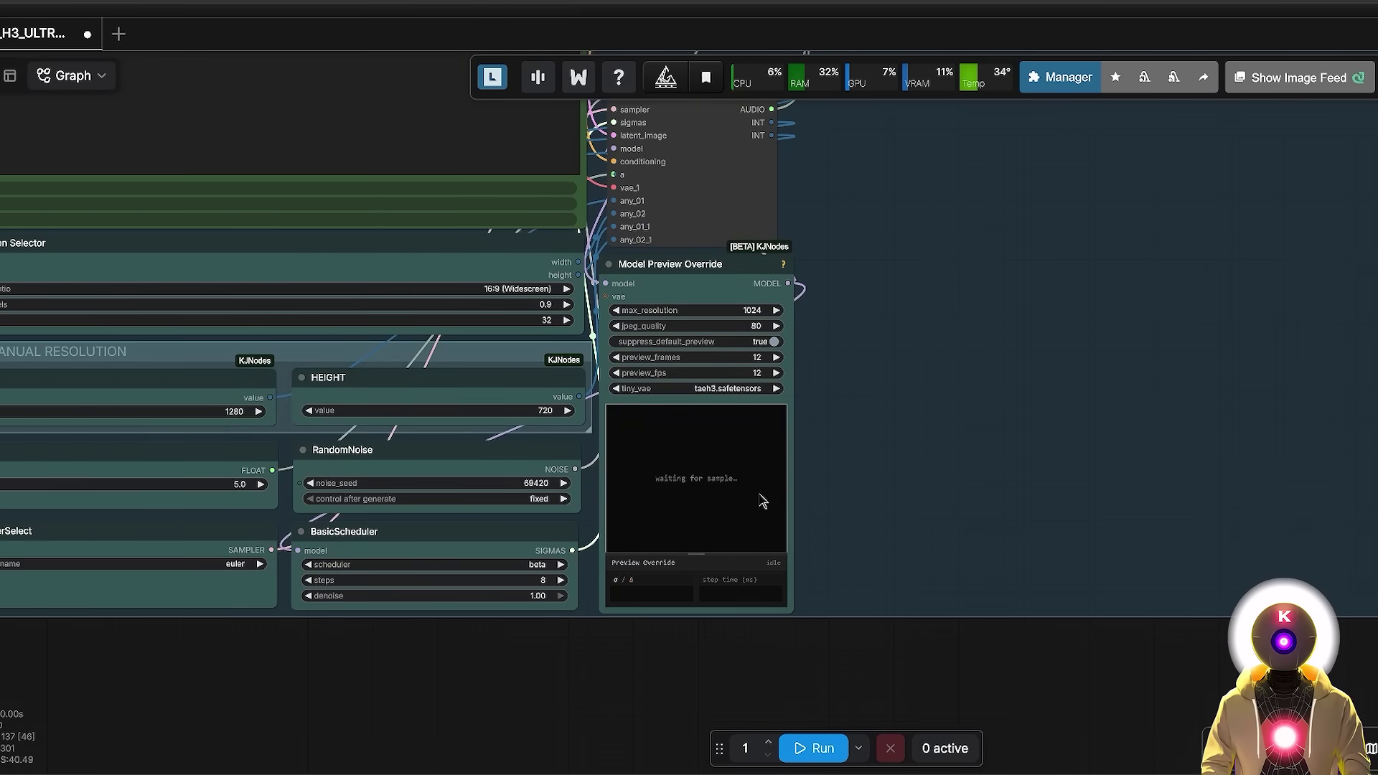
pyautogui.press('1')
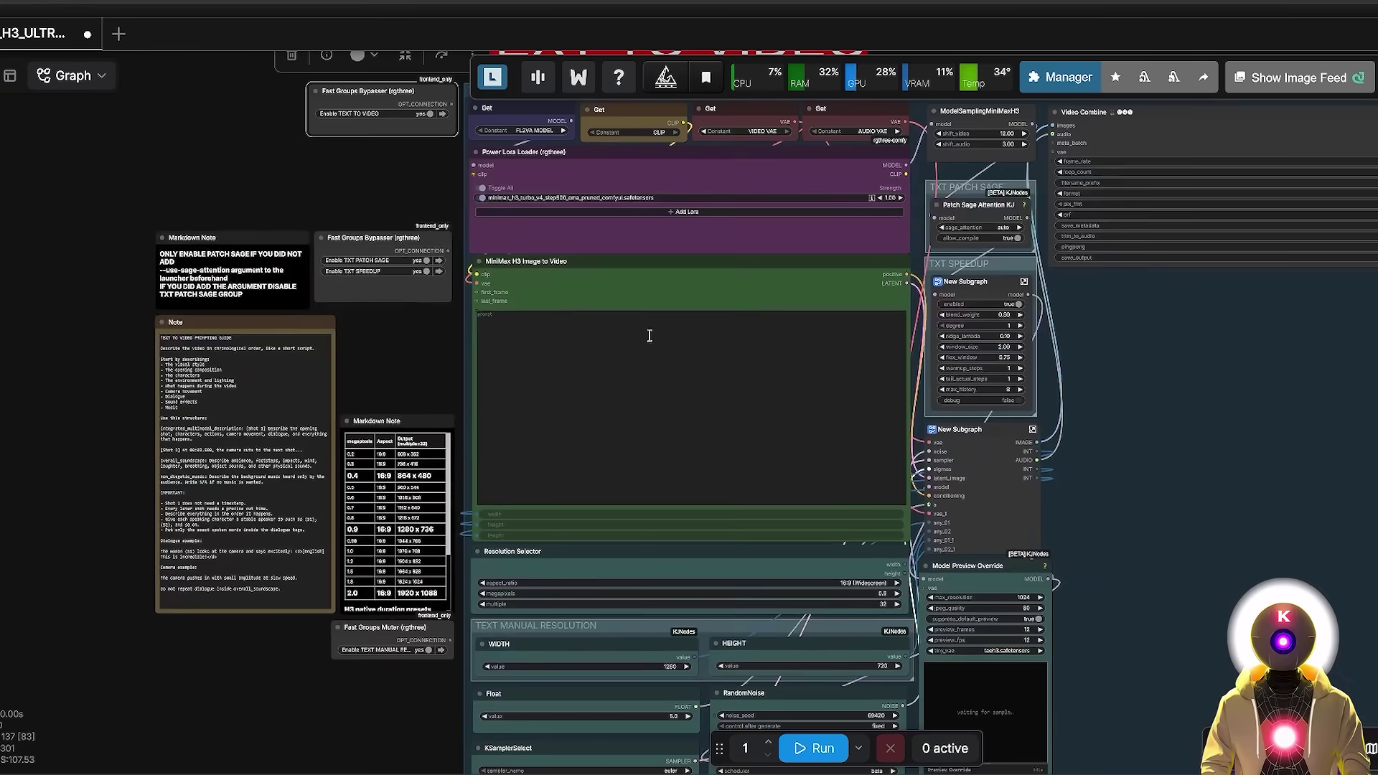
pyautogui.click(652, 344)
pyautogui.hotkey('ctrl', 'v')
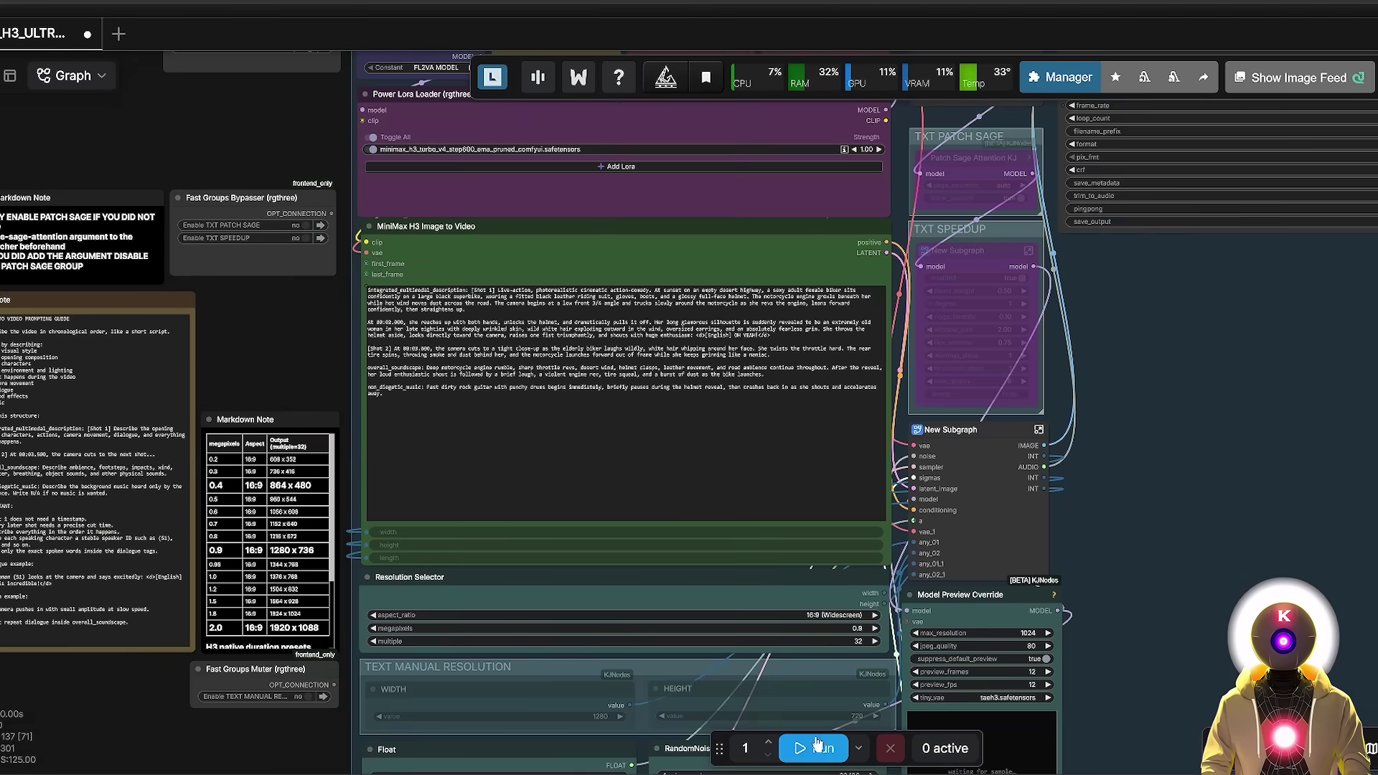
pyautogui.click(807, 749)
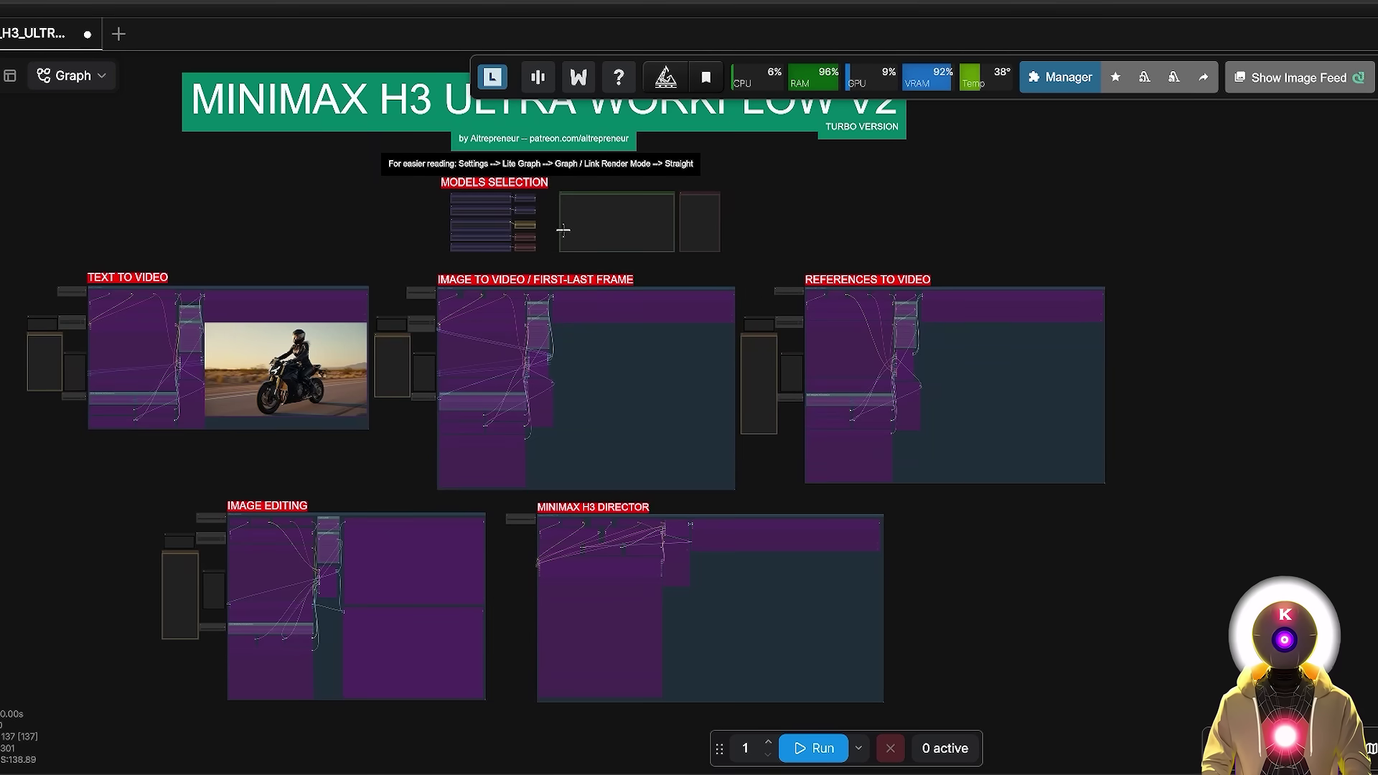
# Step: Examine the reference image, video and audio nodes and their connections in the earlier workflow's References to Video group
pyautogui.scroll(5, 742, 344)
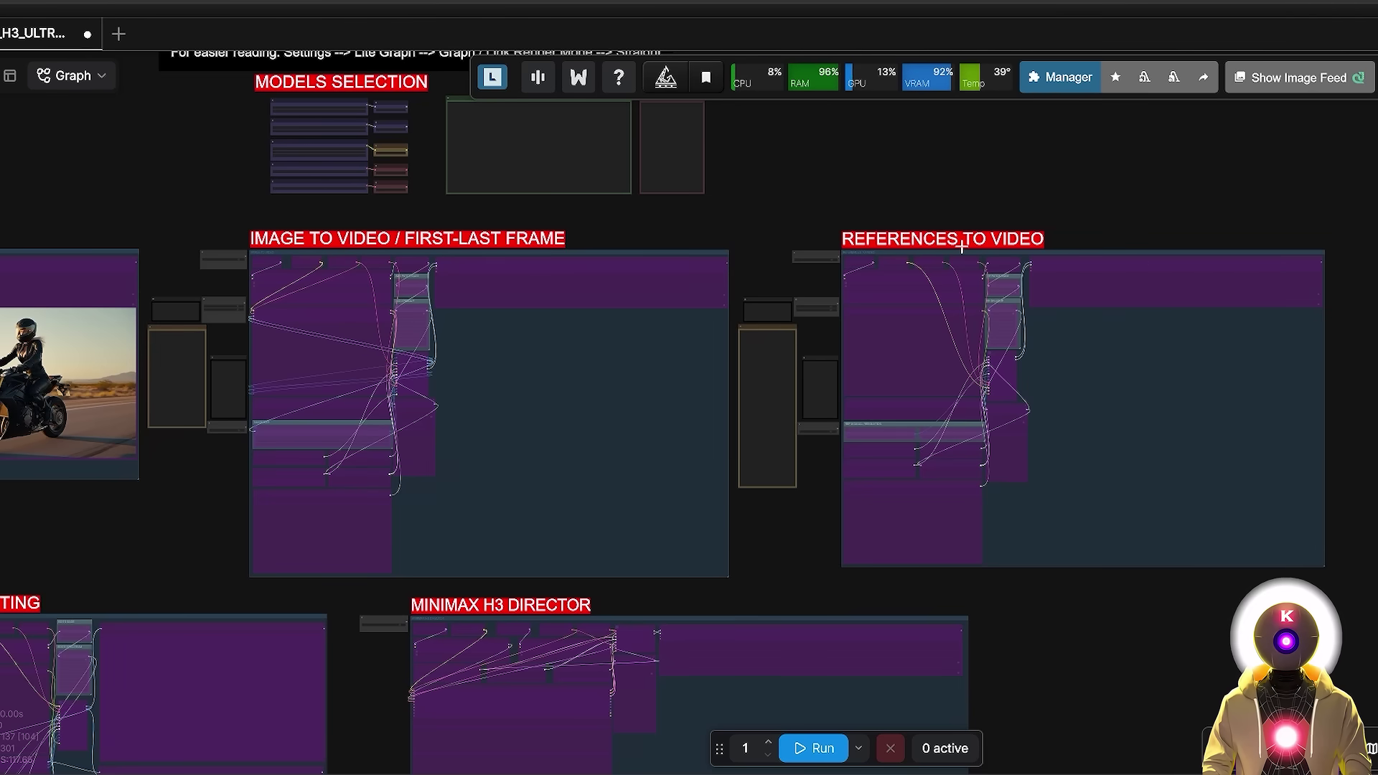
pyautogui.scroll(10, 959, 248)
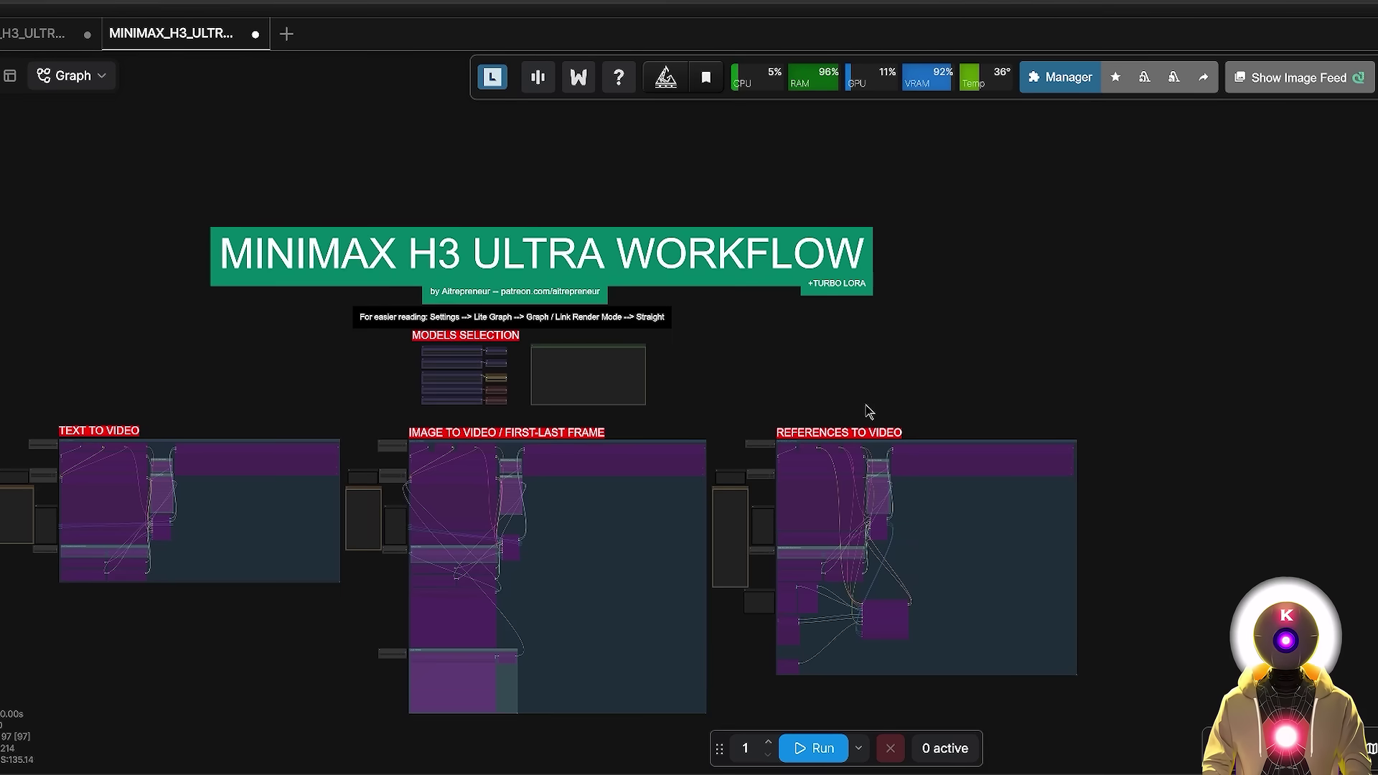
pyautogui.scroll(10, 868, 411)
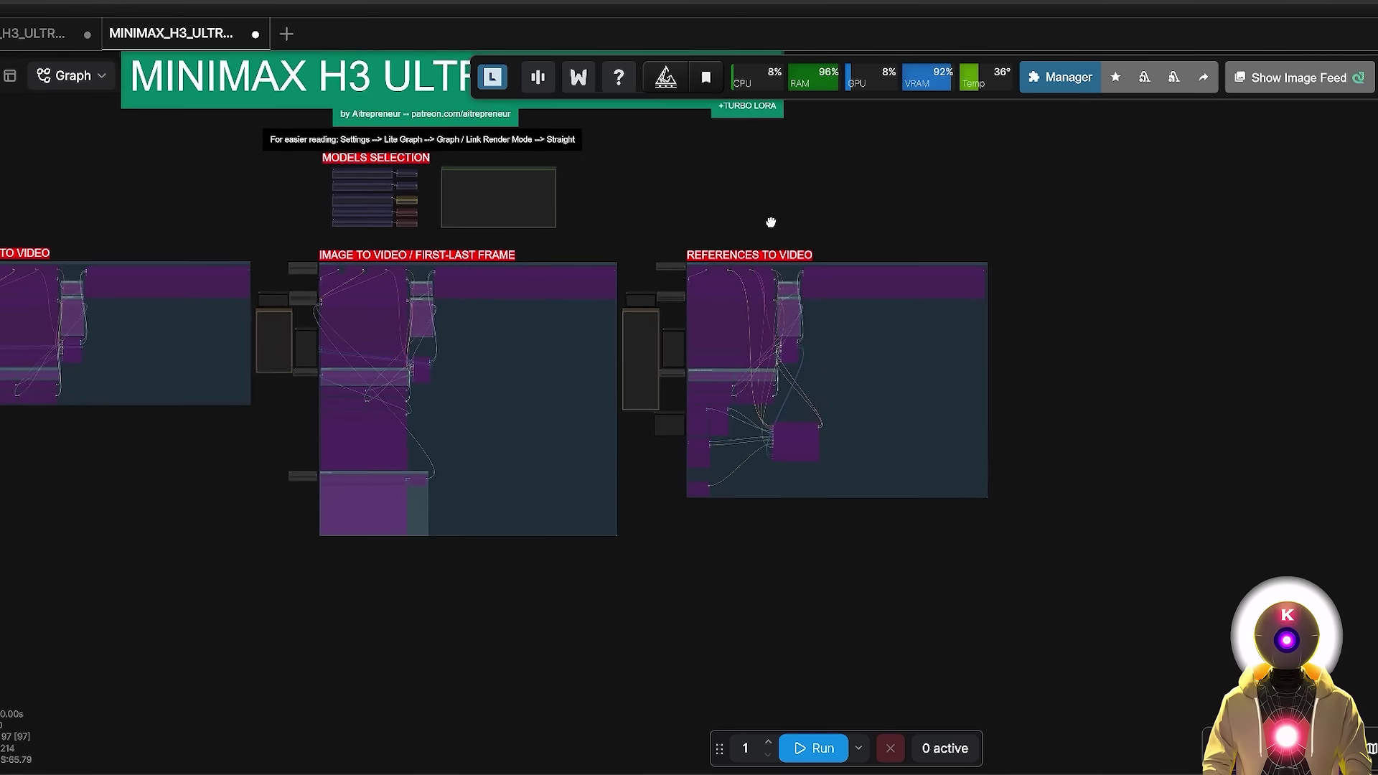
pyautogui.scroll(10, 895, 409)
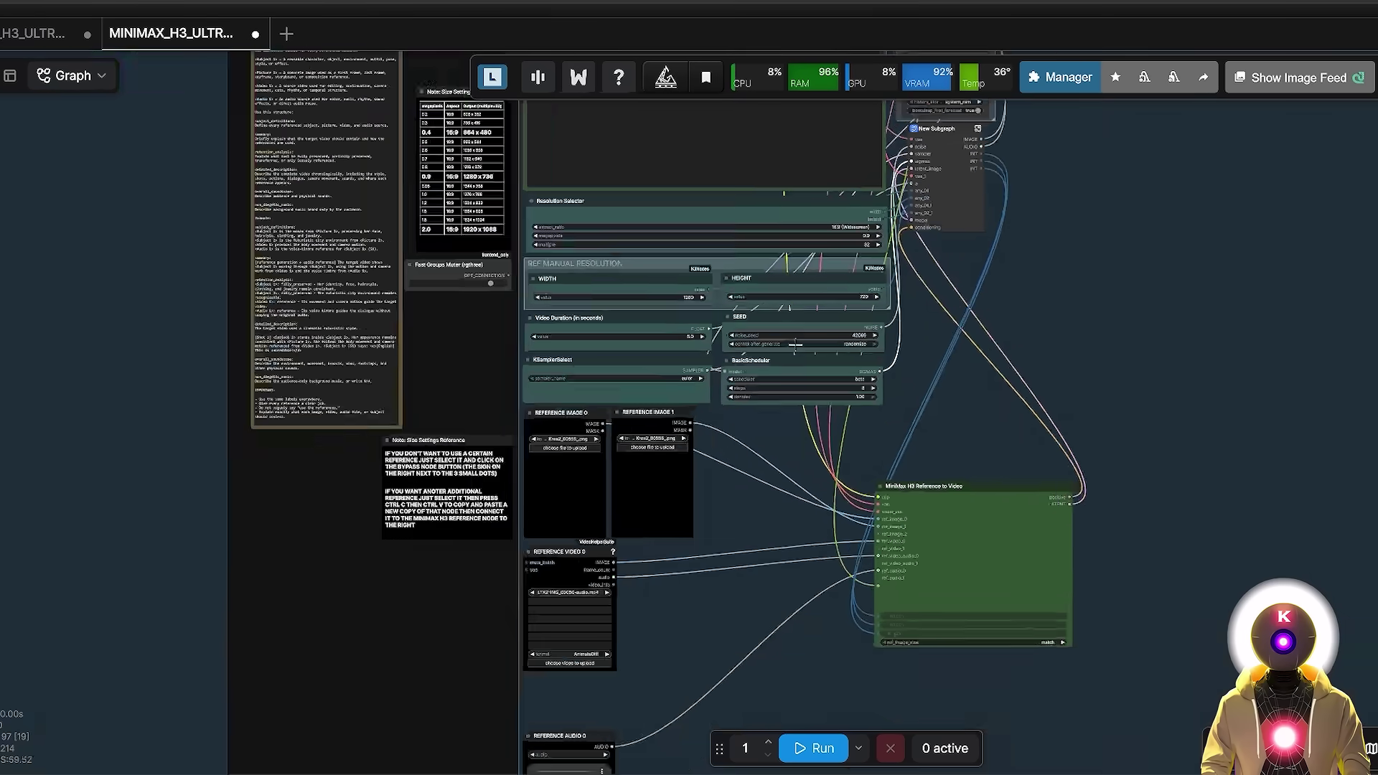
pyautogui.scroll(-5, 654, 345)
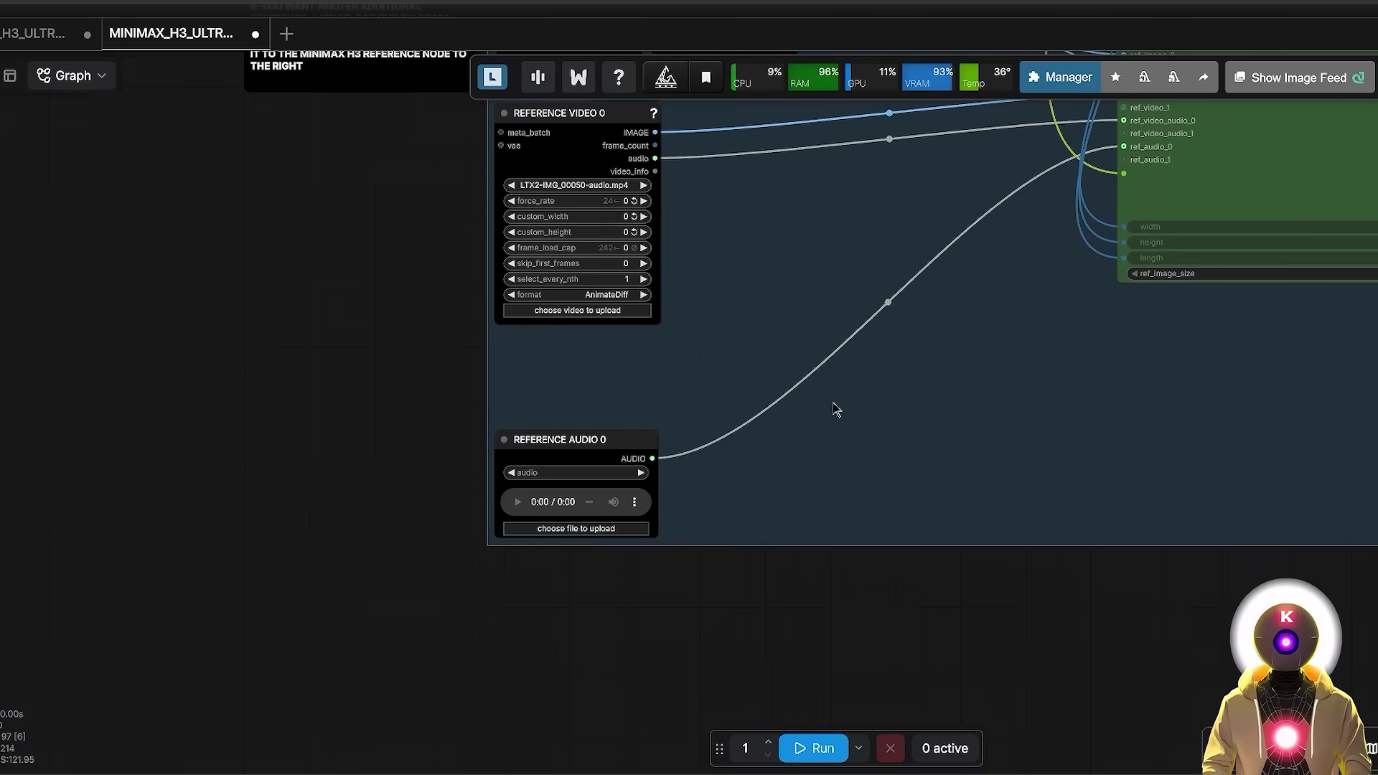
pyautogui.scroll(4, 663, 481)
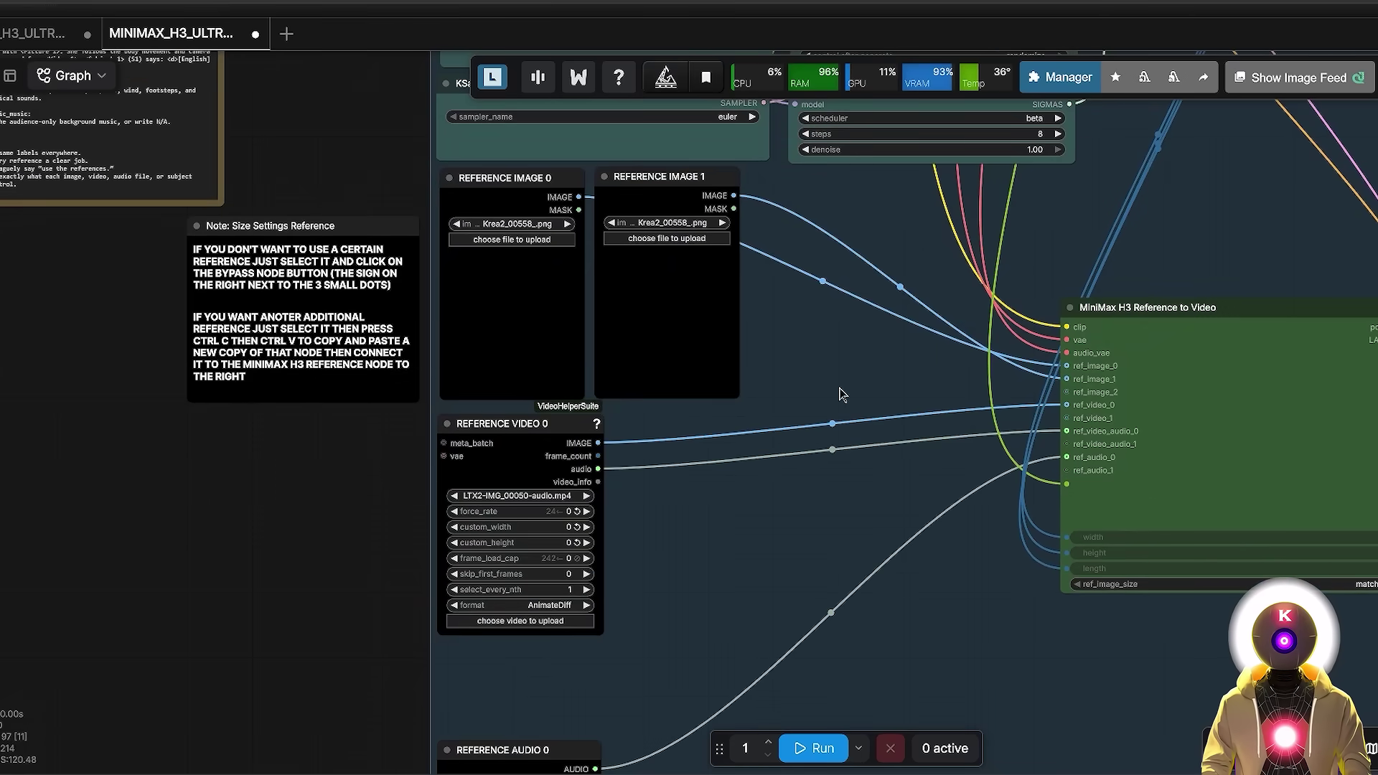
pyautogui.moveTo(849, 394); pyautogui.dragTo(691, 439)
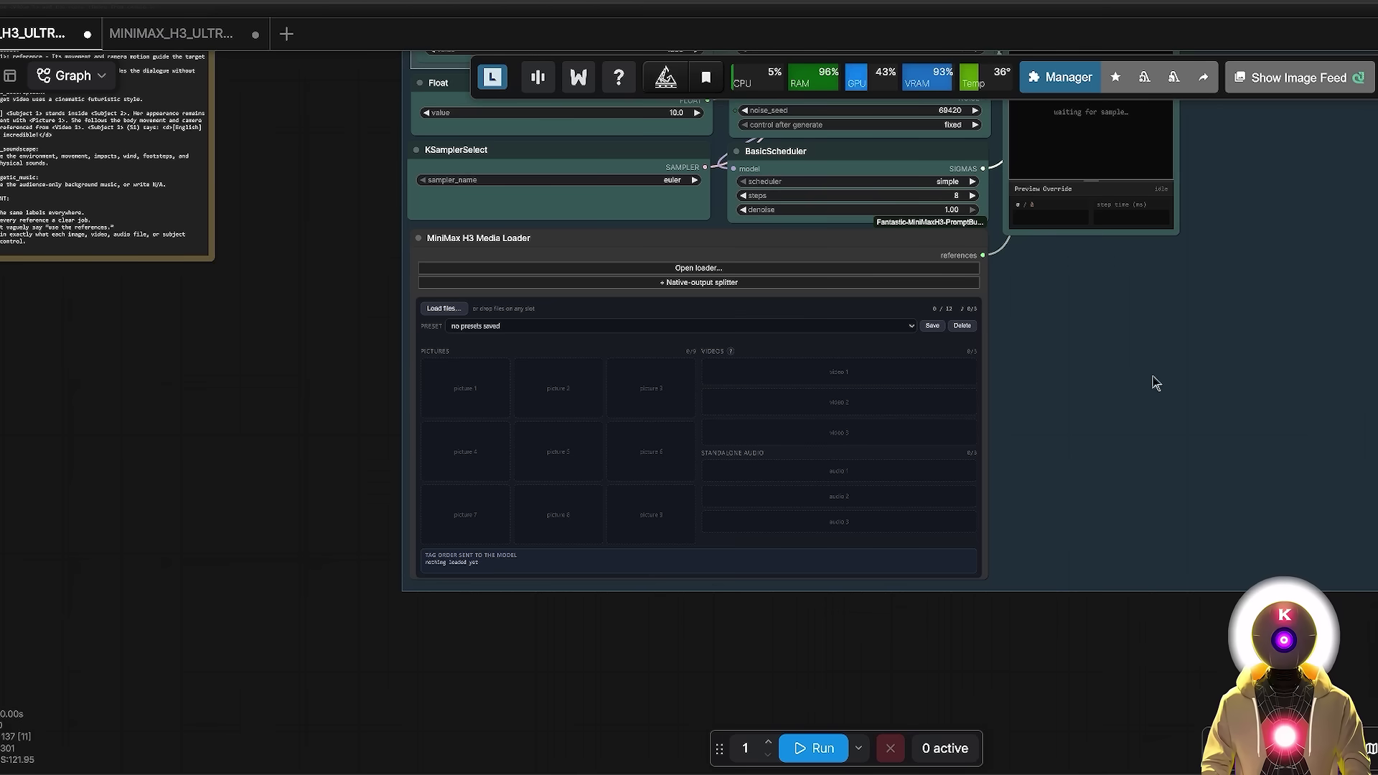
# Step: Paste the anime pastry-chef cooking prompt into the V2 References to Video group's Text (Multiline) node and run the workflow
pyautogui.scroll(5, 557, 600)
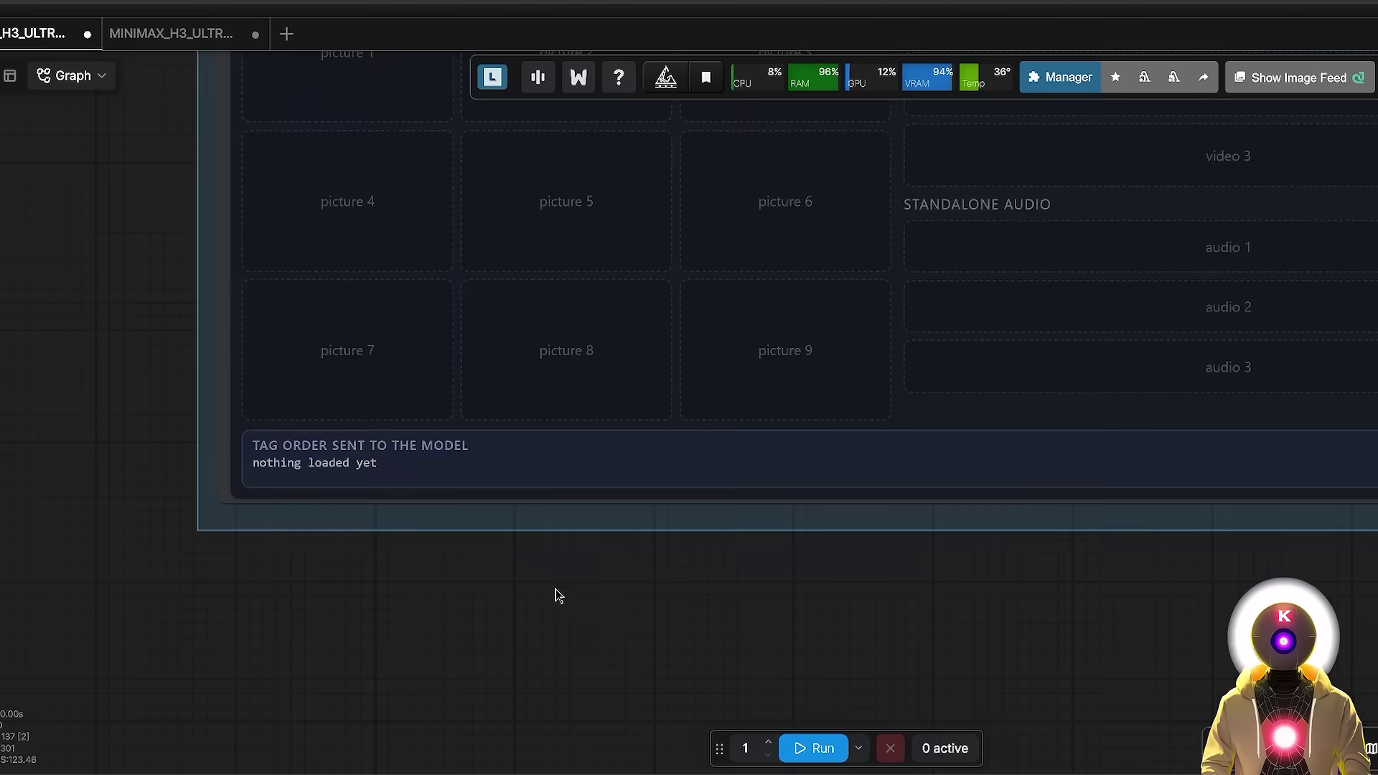
pyautogui.scroll(-2, 524, 710)
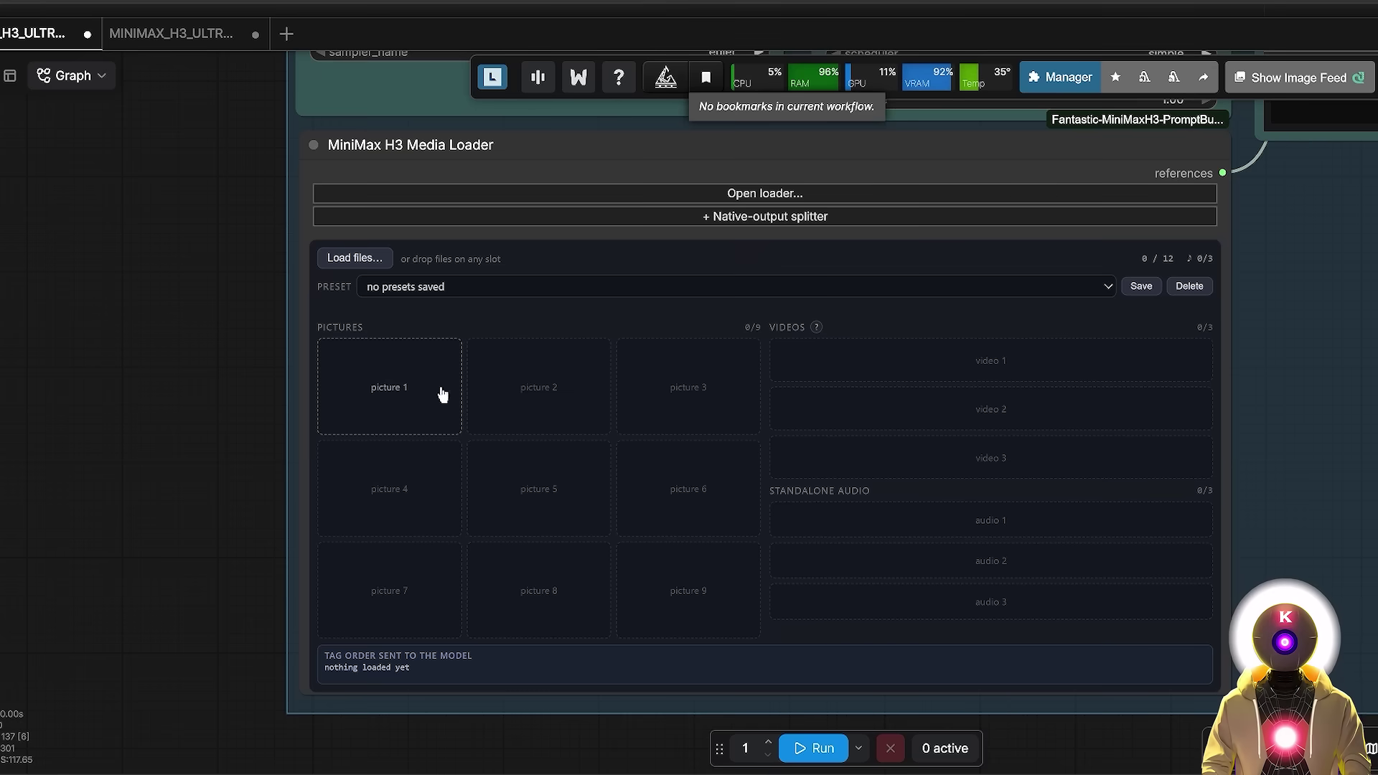
pyautogui.hotkey('ctrl', 'v')
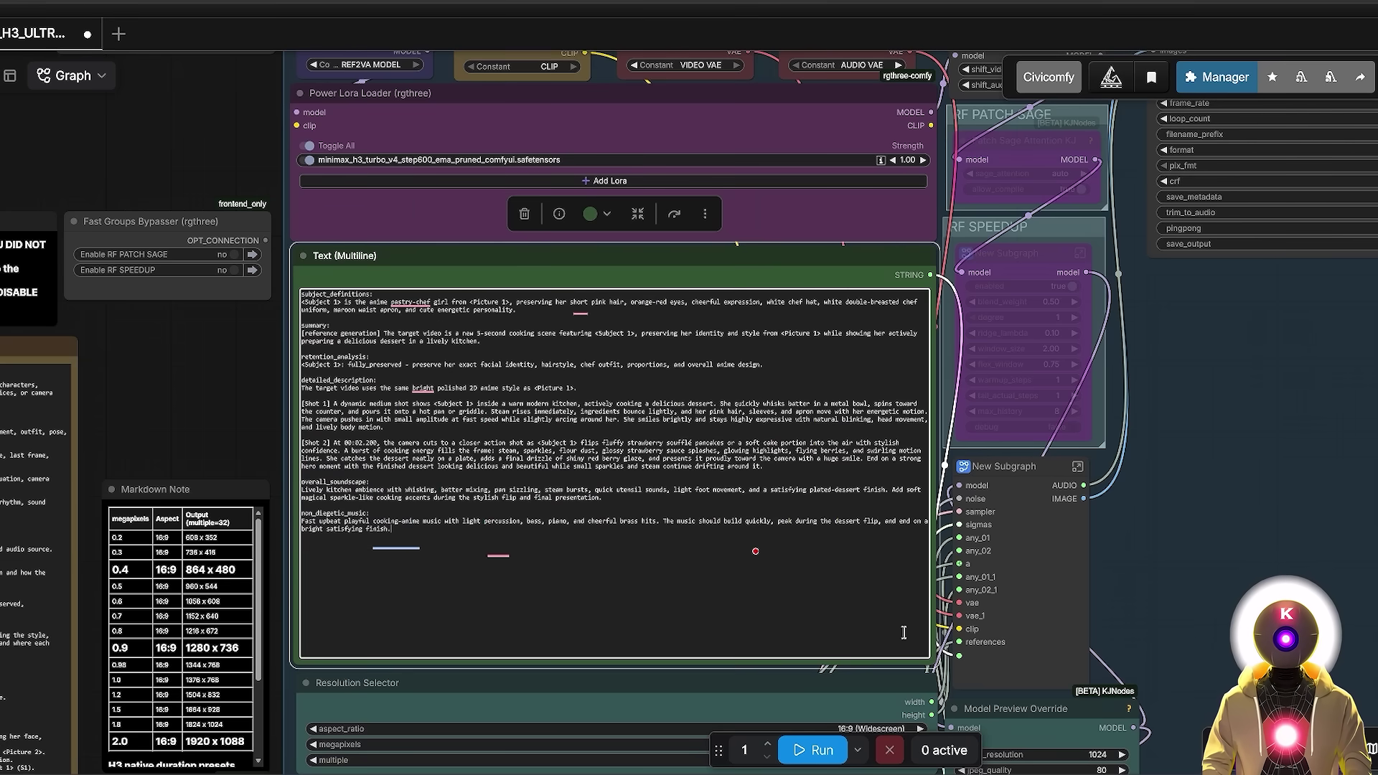
pyautogui.click(817, 750)
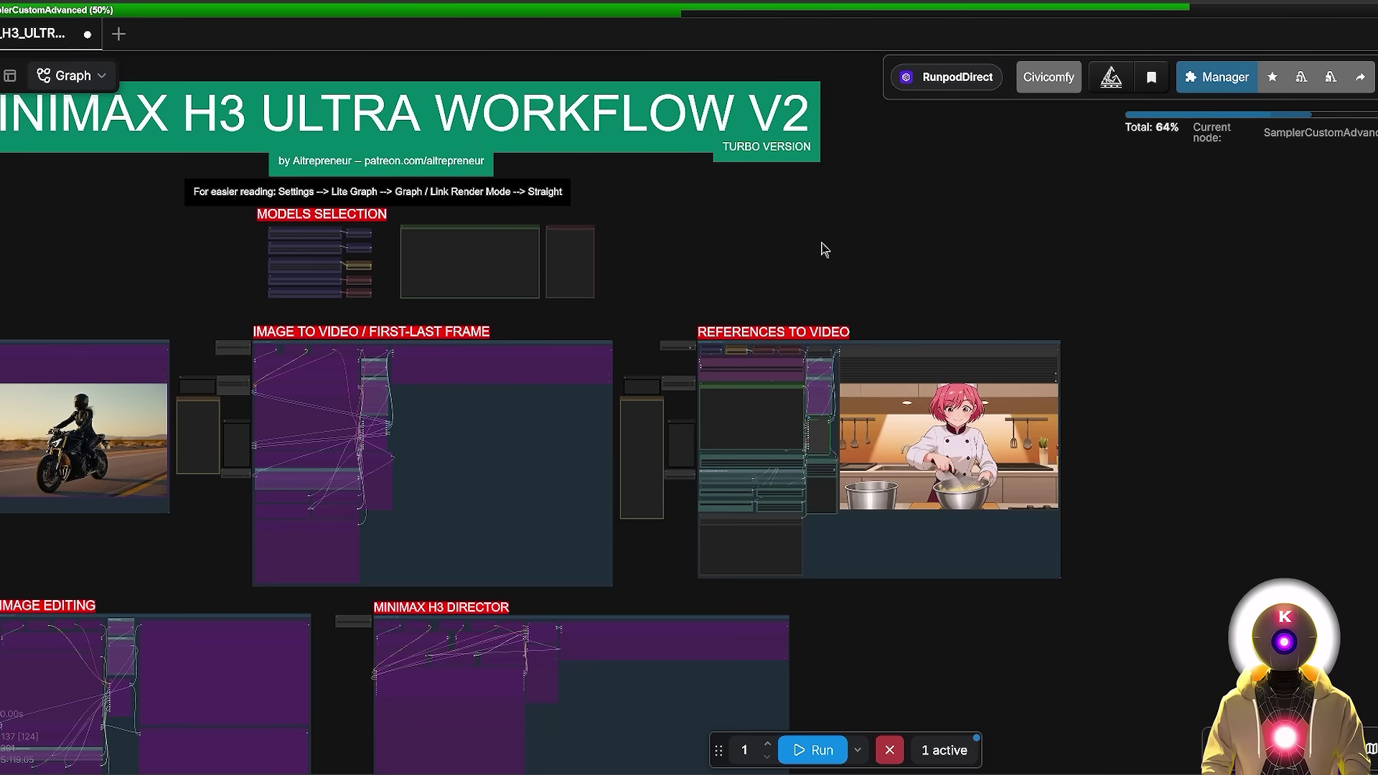
# Step: Check which models the References to Video group's Get model node offers
pyautogui.moveTo(839, 218); pyautogui.dragTo(868, 286)
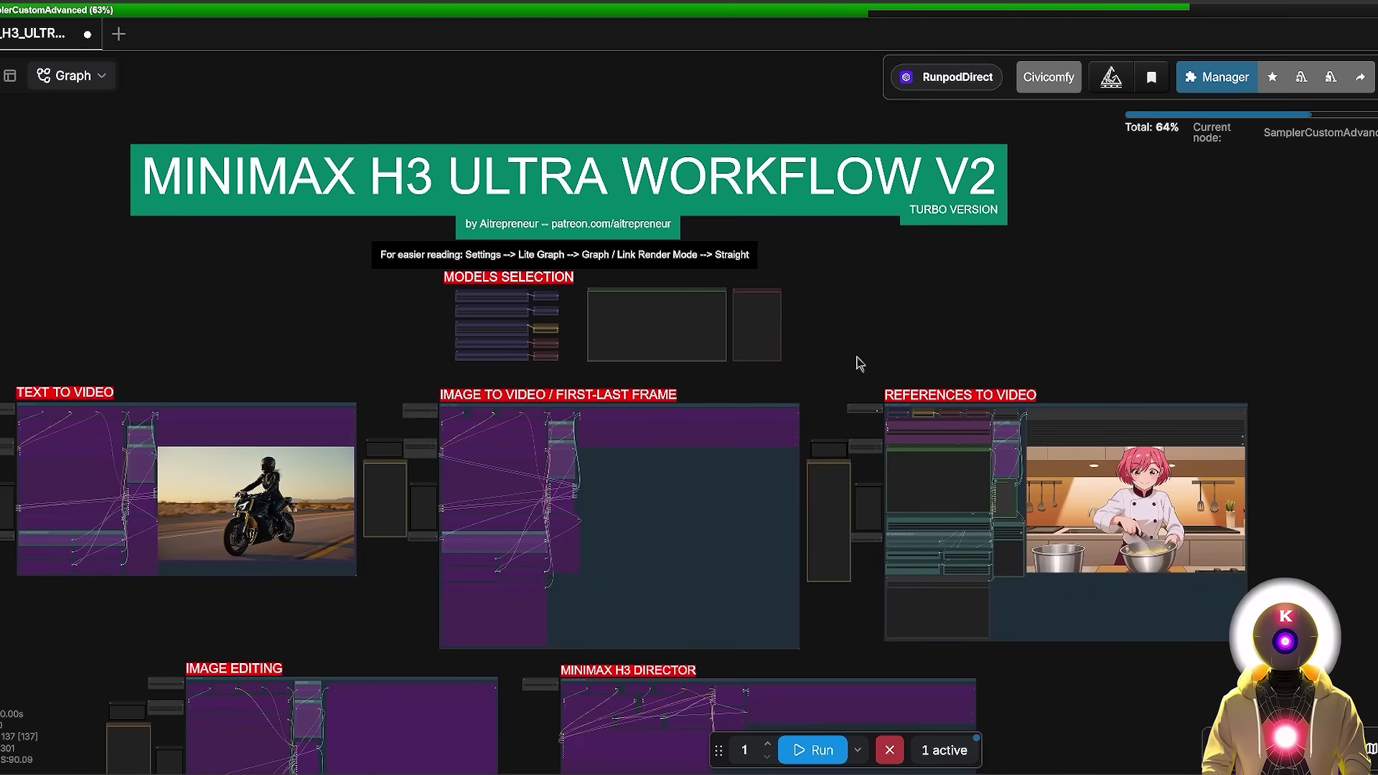
pyautogui.moveTo(511, 265); pyautogui.dragTo(571, 142)
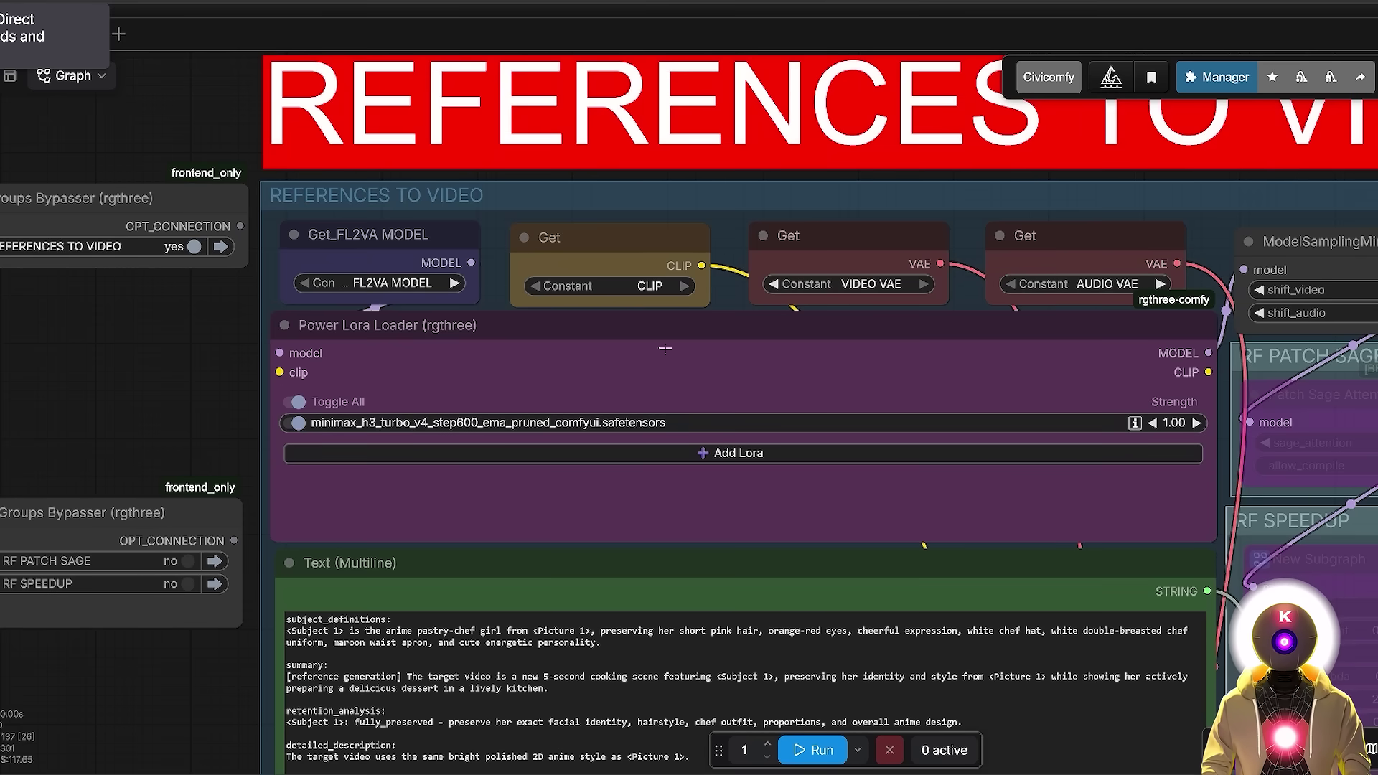
pyautogui.moveTo(986, 487); pyautogui.dragTo(661, 379)
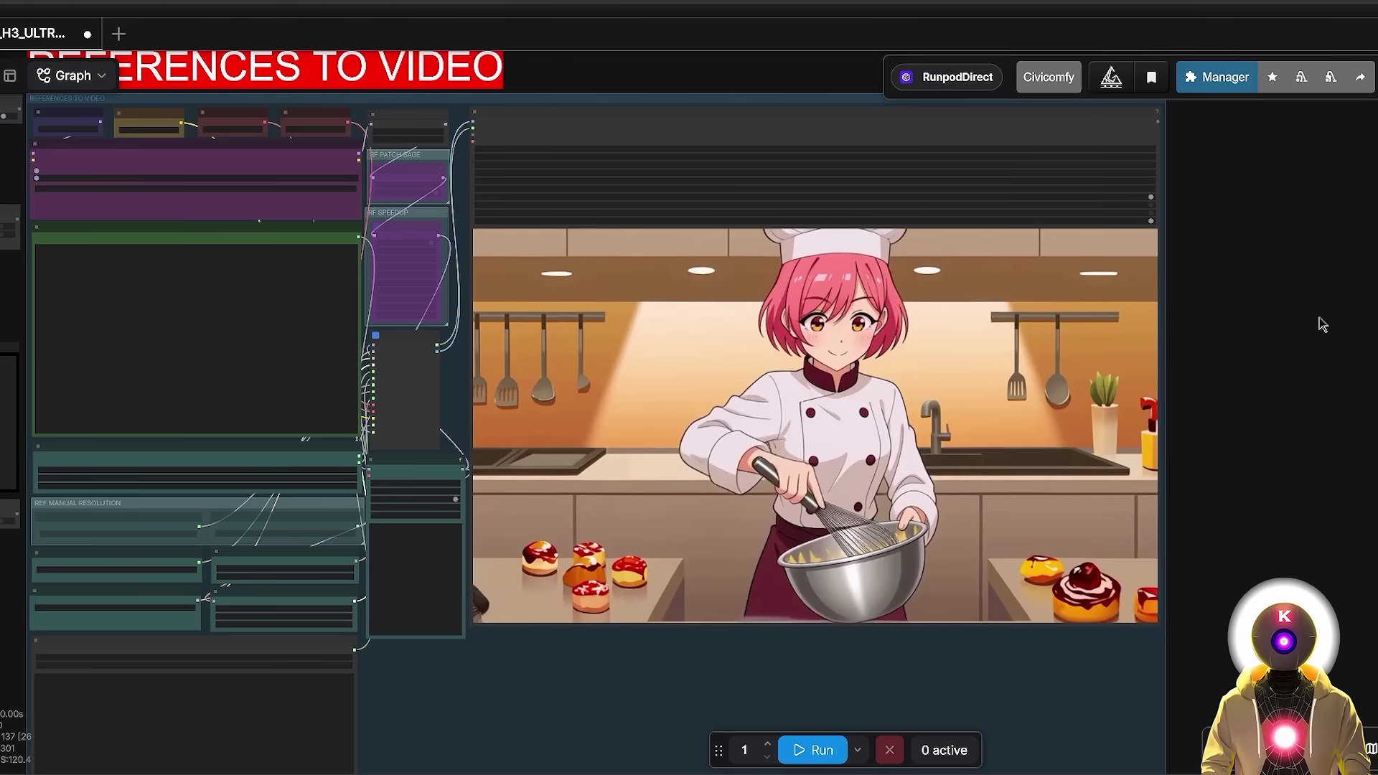
pyautogui.scroll(-3, 674, 209)
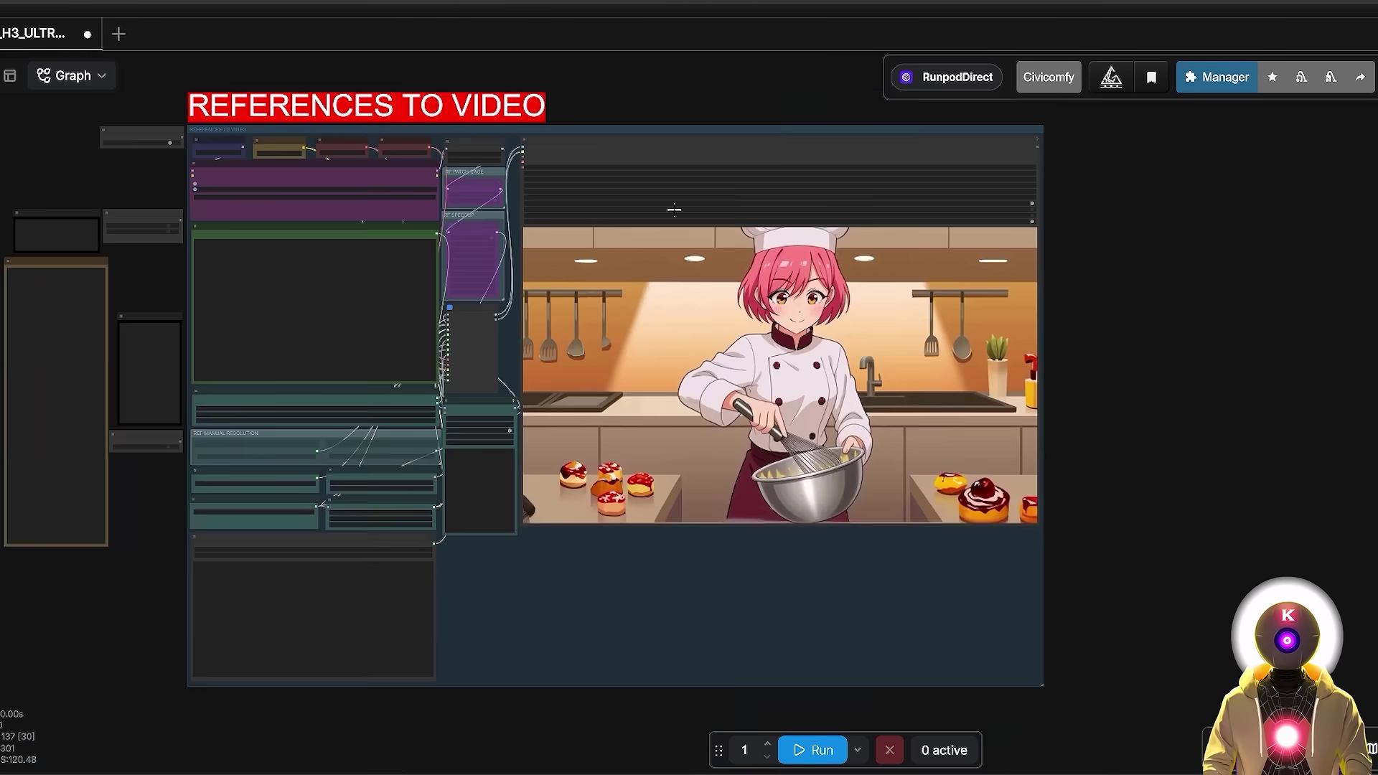
pyautogui.moveTo(675, 119); pyautogui.dragTo(760, 196)
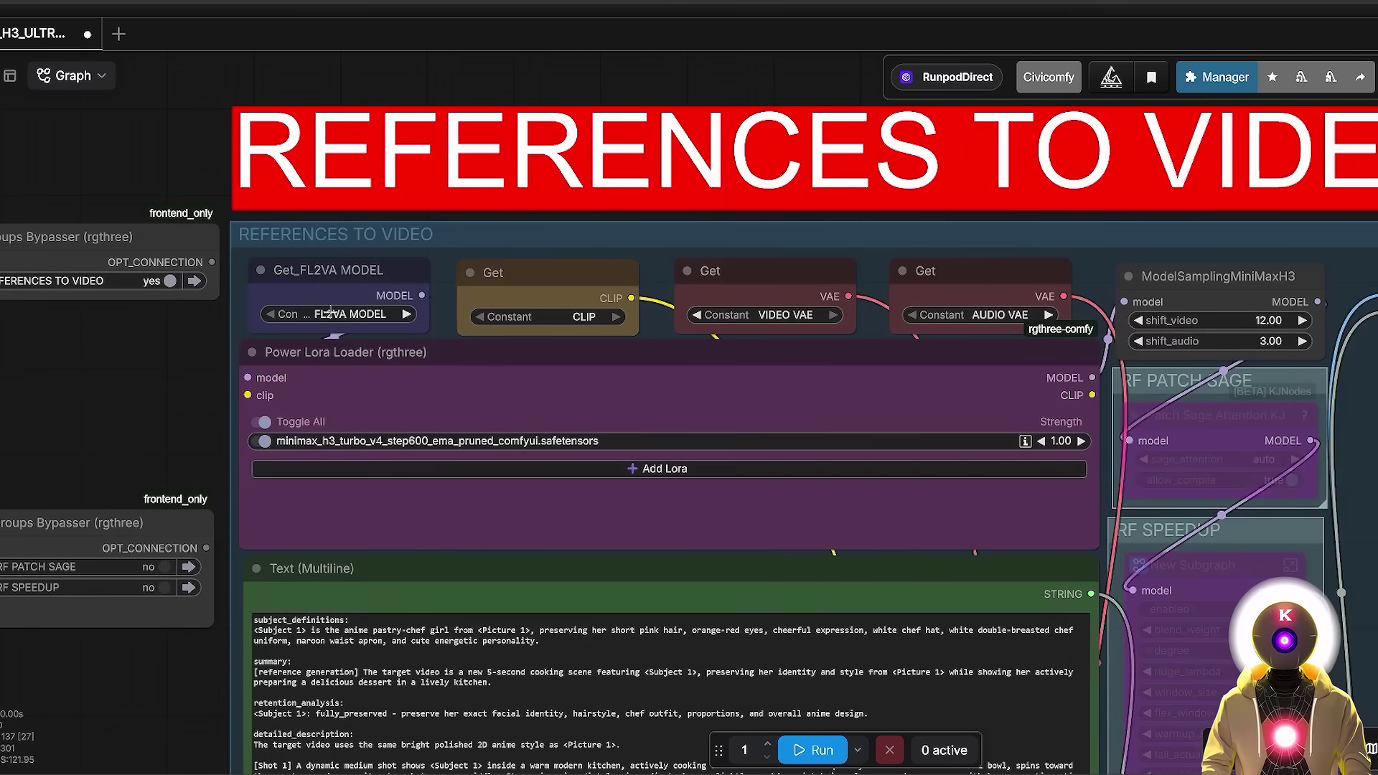
pyautogui.click(322, 314)
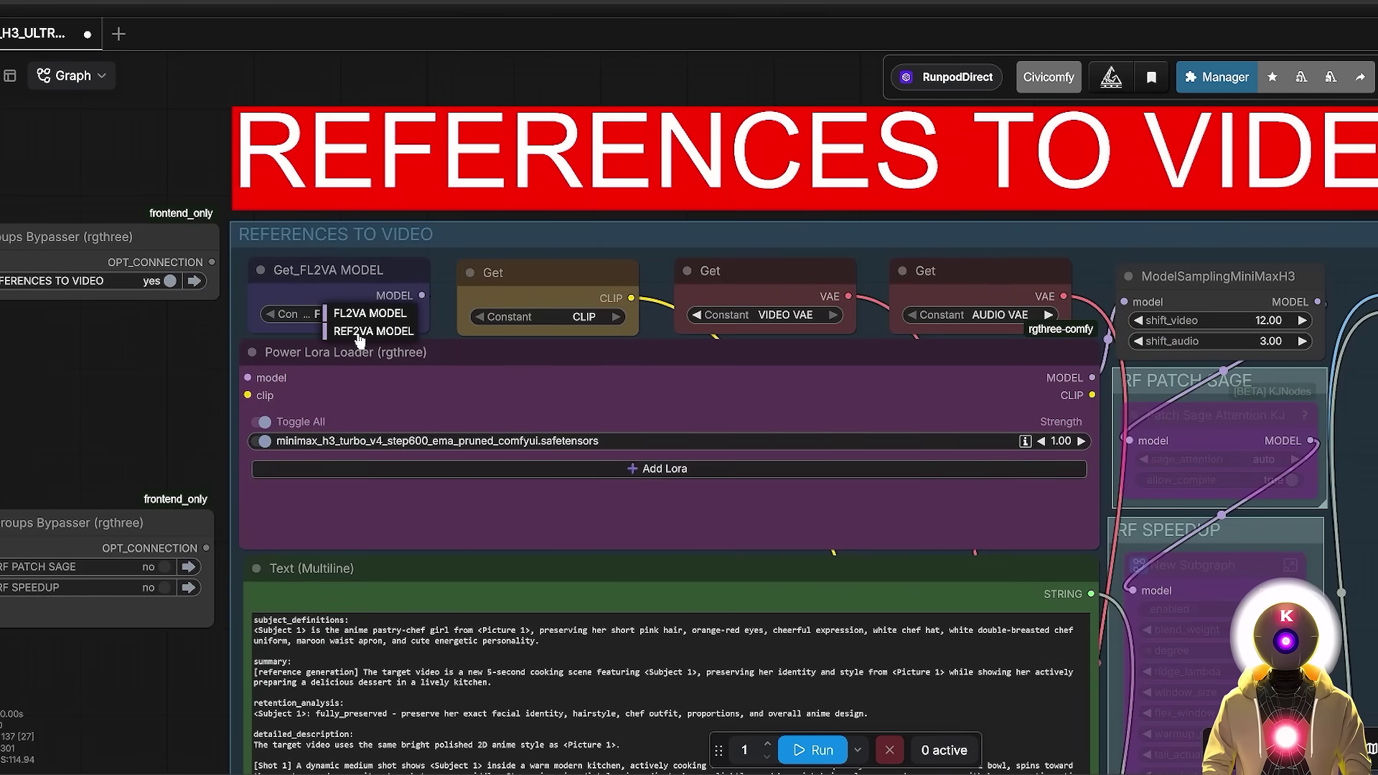
pyautogui.scroll(-5, 165, 383)
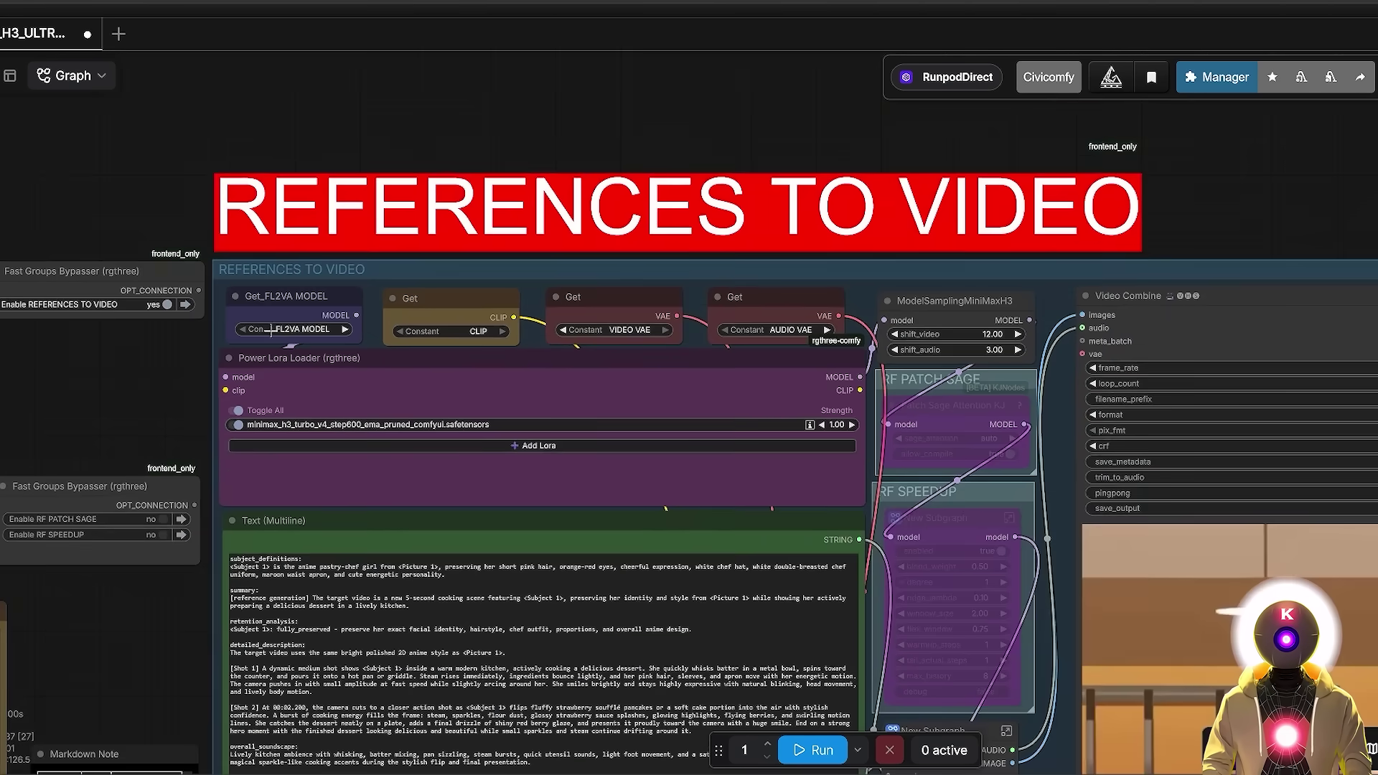
# Step: Look over the Text to Video, Image to Video and References to Video groups with their outputs
pyautogui.moveTo(1183, 223); pyautogui.dragTo(1020, 245)
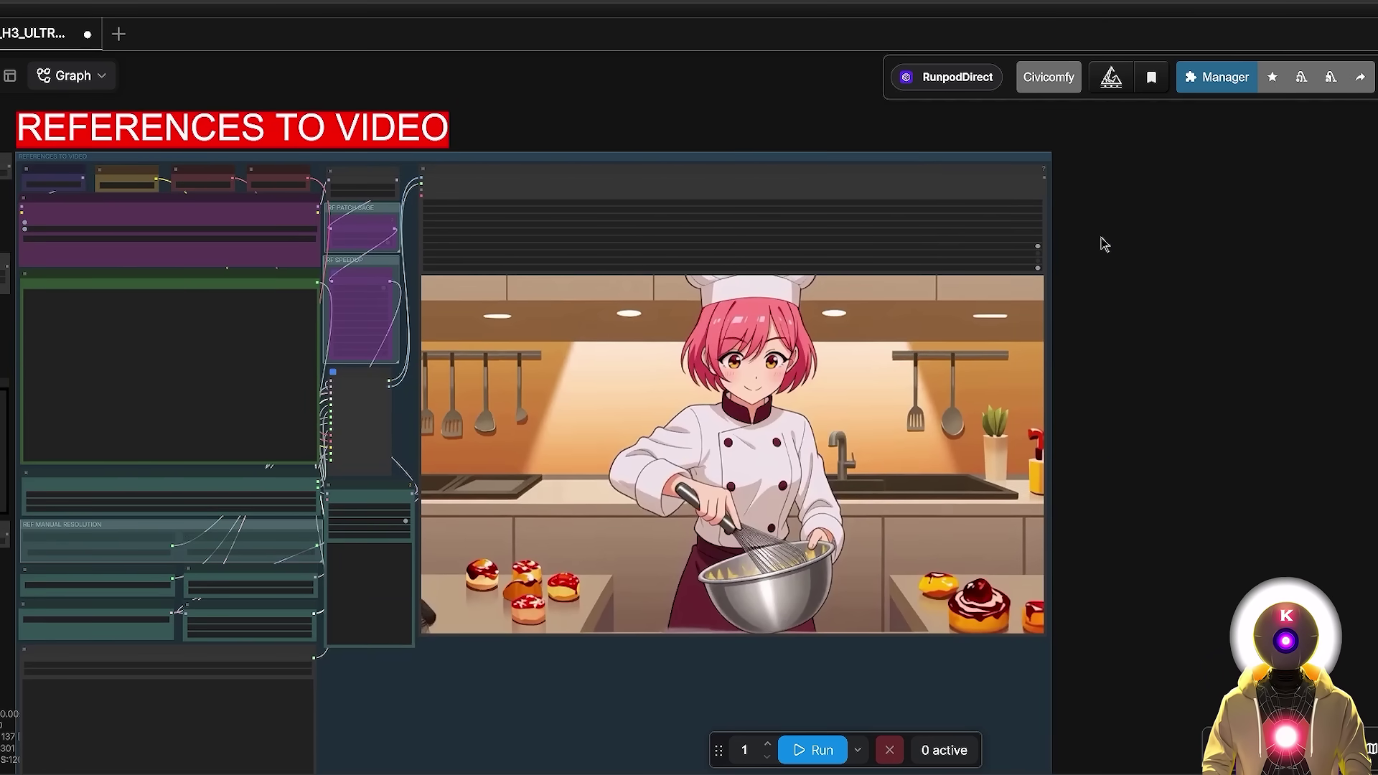
pyautogui.scroll(-8, 1058, 241)
pyautogui.moveTo(762, 157); pyautogui.dragTo(922, 328)
pyautogui.moveTo(781, 314); pyautogui.dragTo(1105, 266)
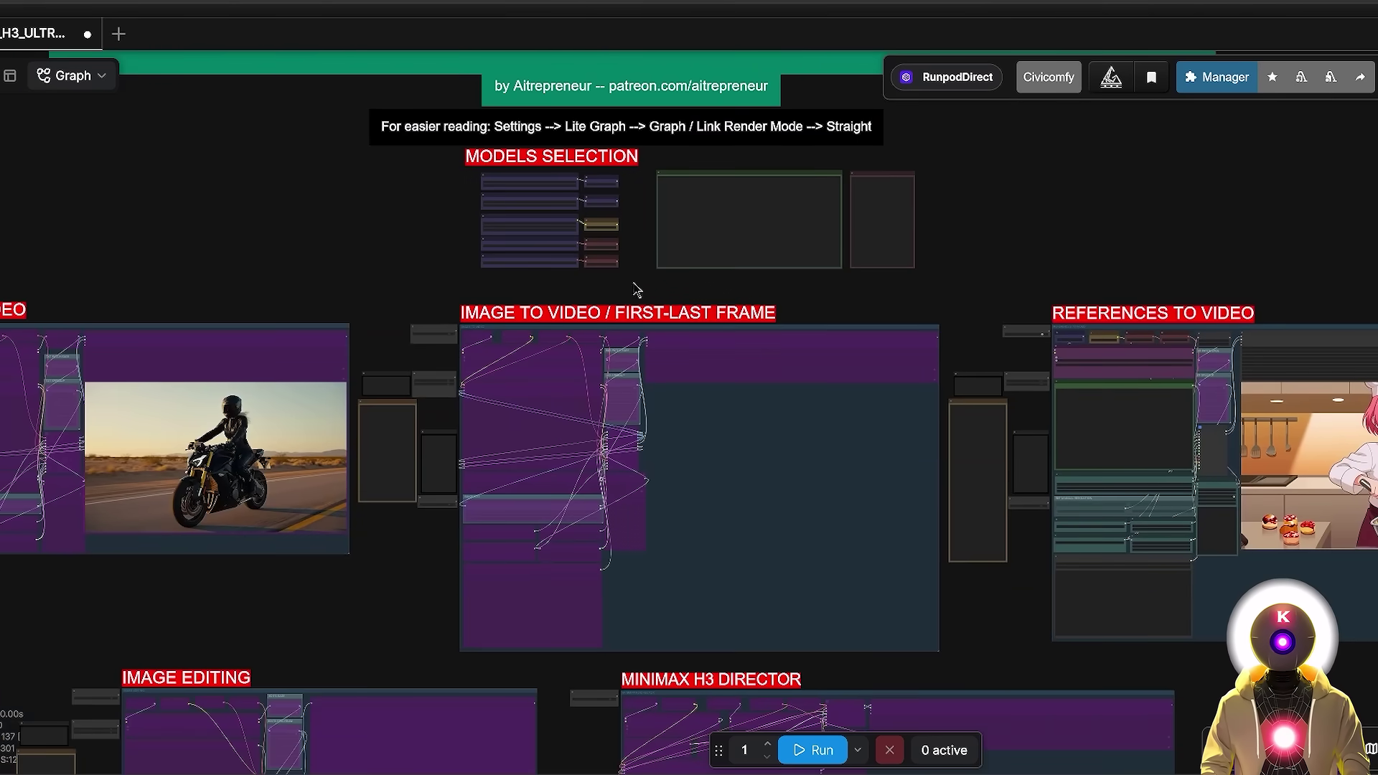
pyautogui.moveTo(649, 295); pyautogui.dragTo(849, 273)
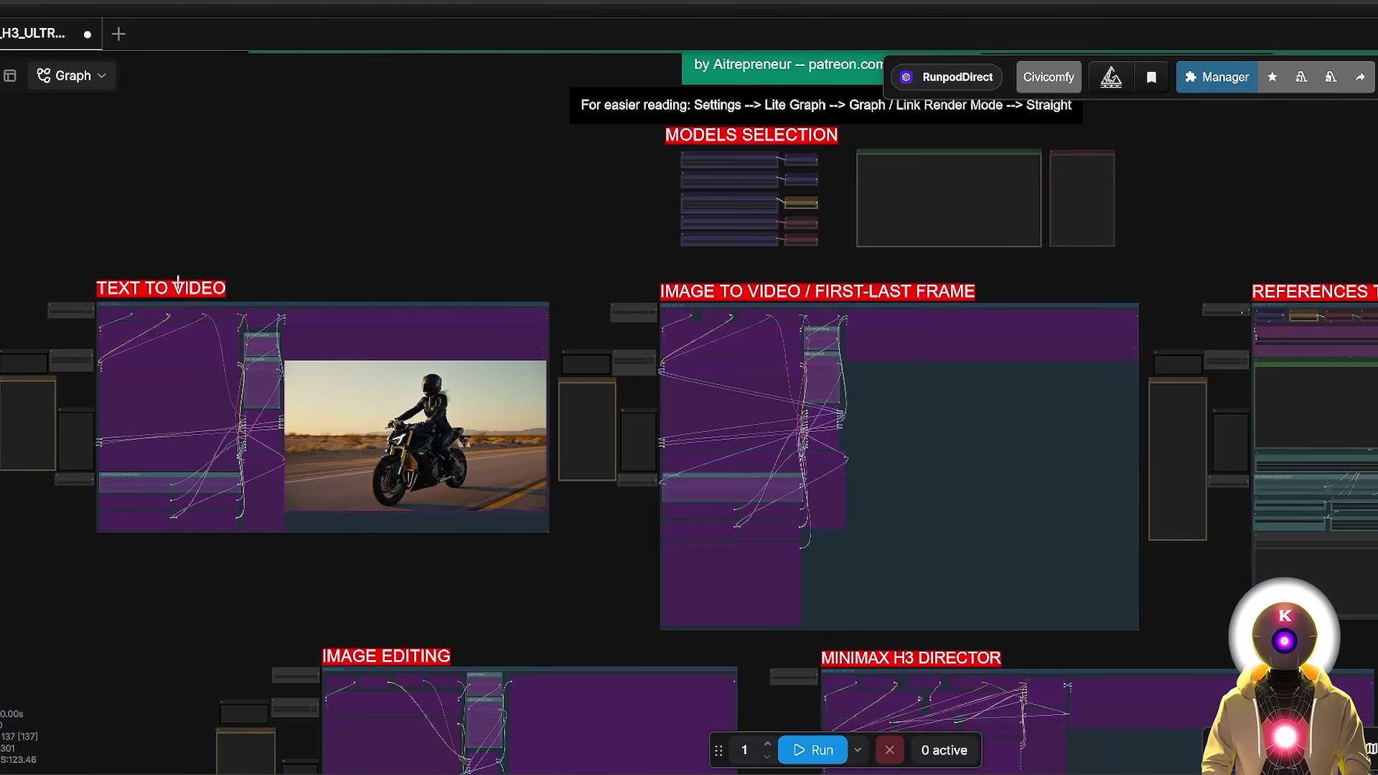
pyautogui.moveTo(1052, 258); pyautogui.dragTo(456, 287)
pyautogui.moveTo(857, 284); pyautogui.dragTo(613, 206)
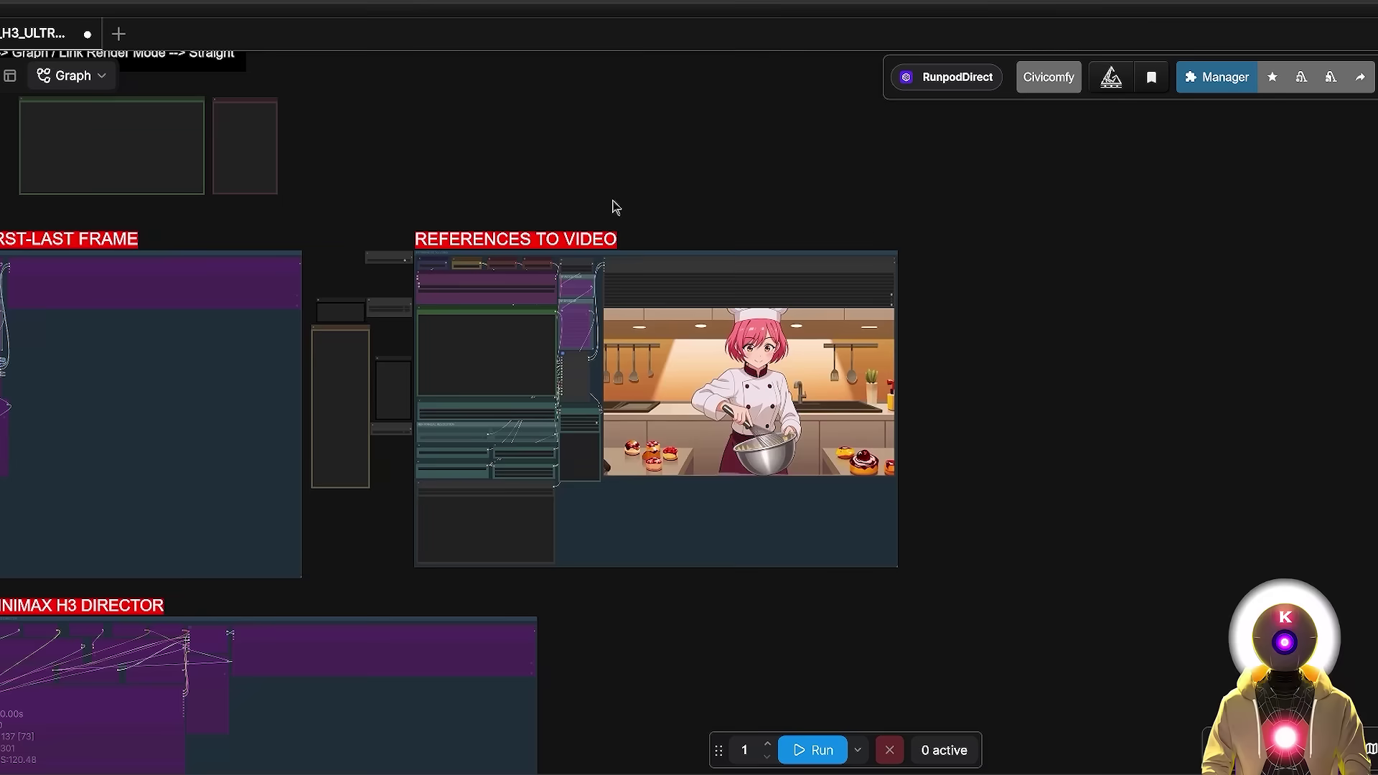
# Step: Play the generated pastry-chef video from the References to Video group at enlarged size
pyautogui.scroll(5, 495, 229)
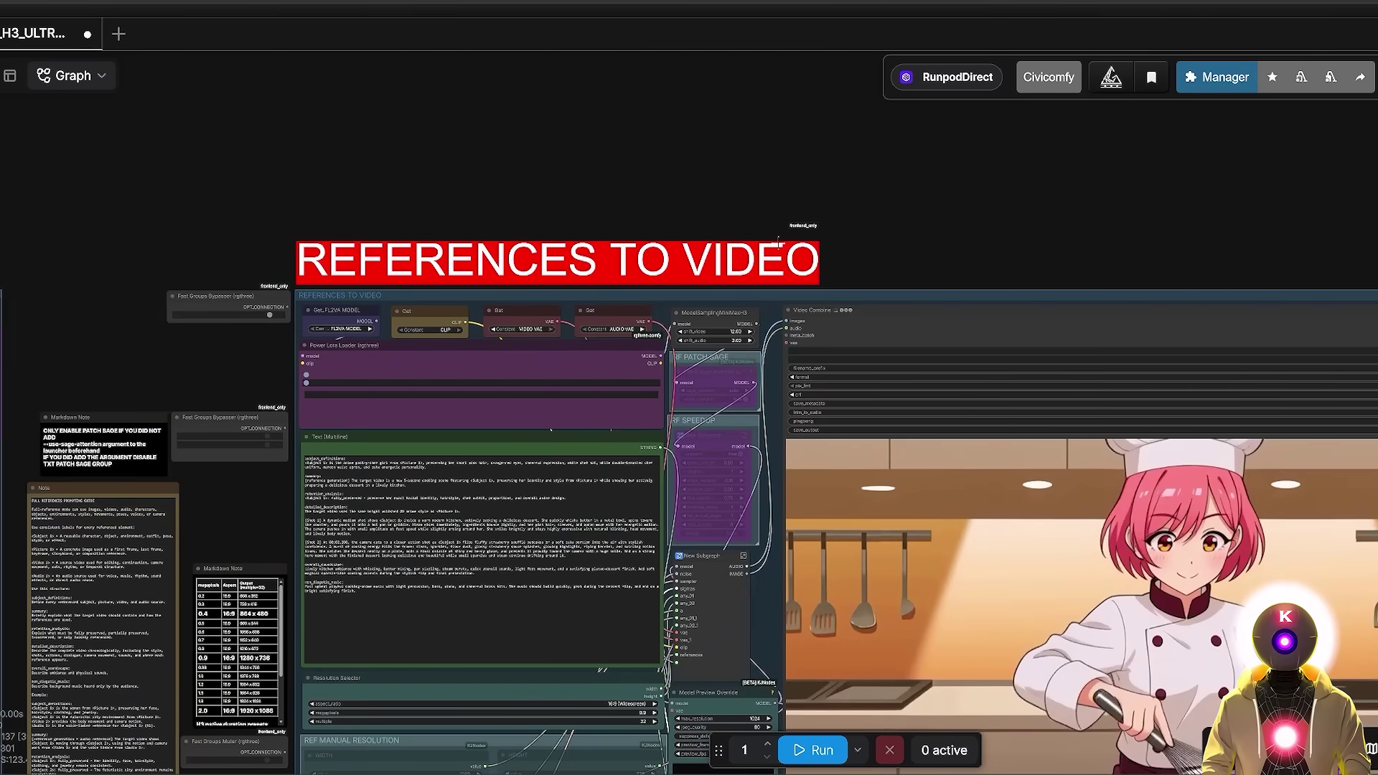
pyautogui.moveTo(1031, 262); pyautogui.dragTo(683, 114)
pyautogui.moveTo(1285, 323); pyautogui.dragTo(1232, 261)
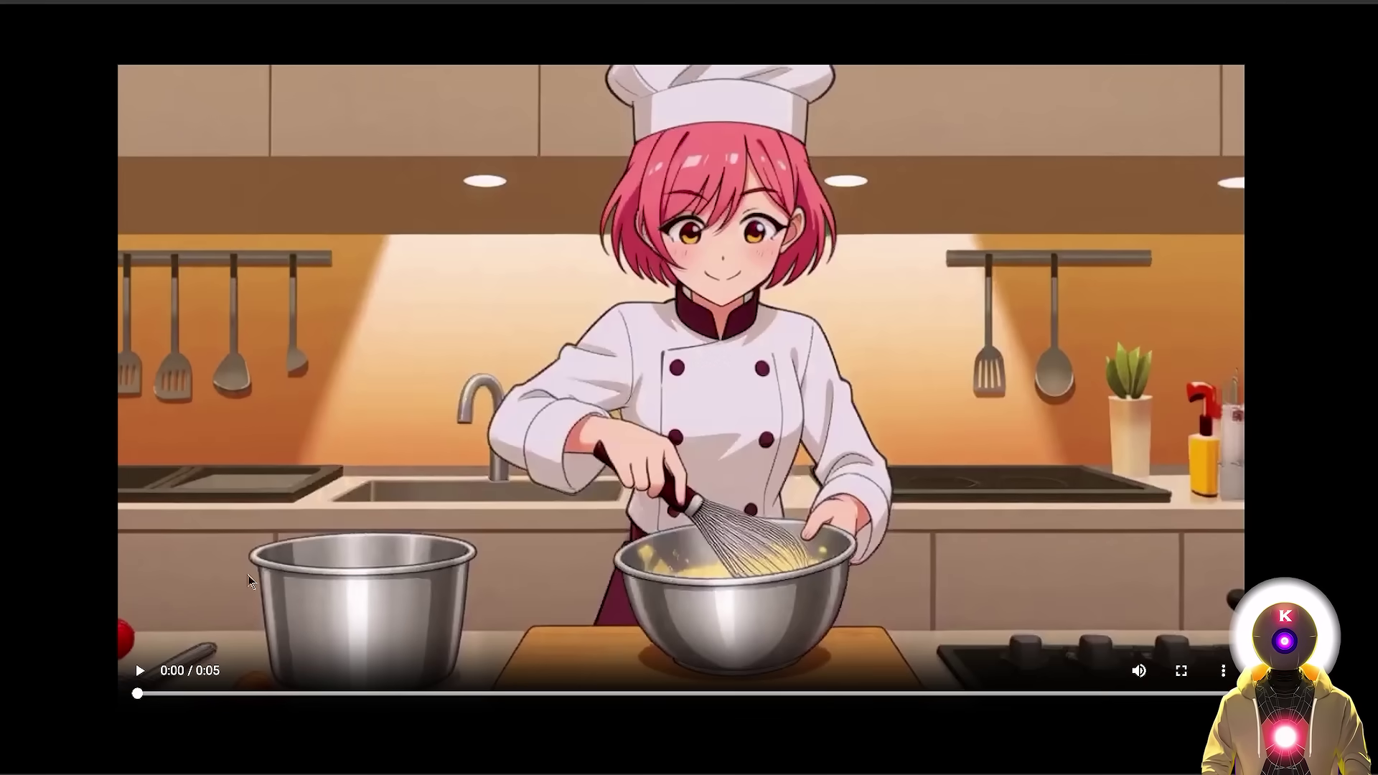
pyautogui.click(251, 567)
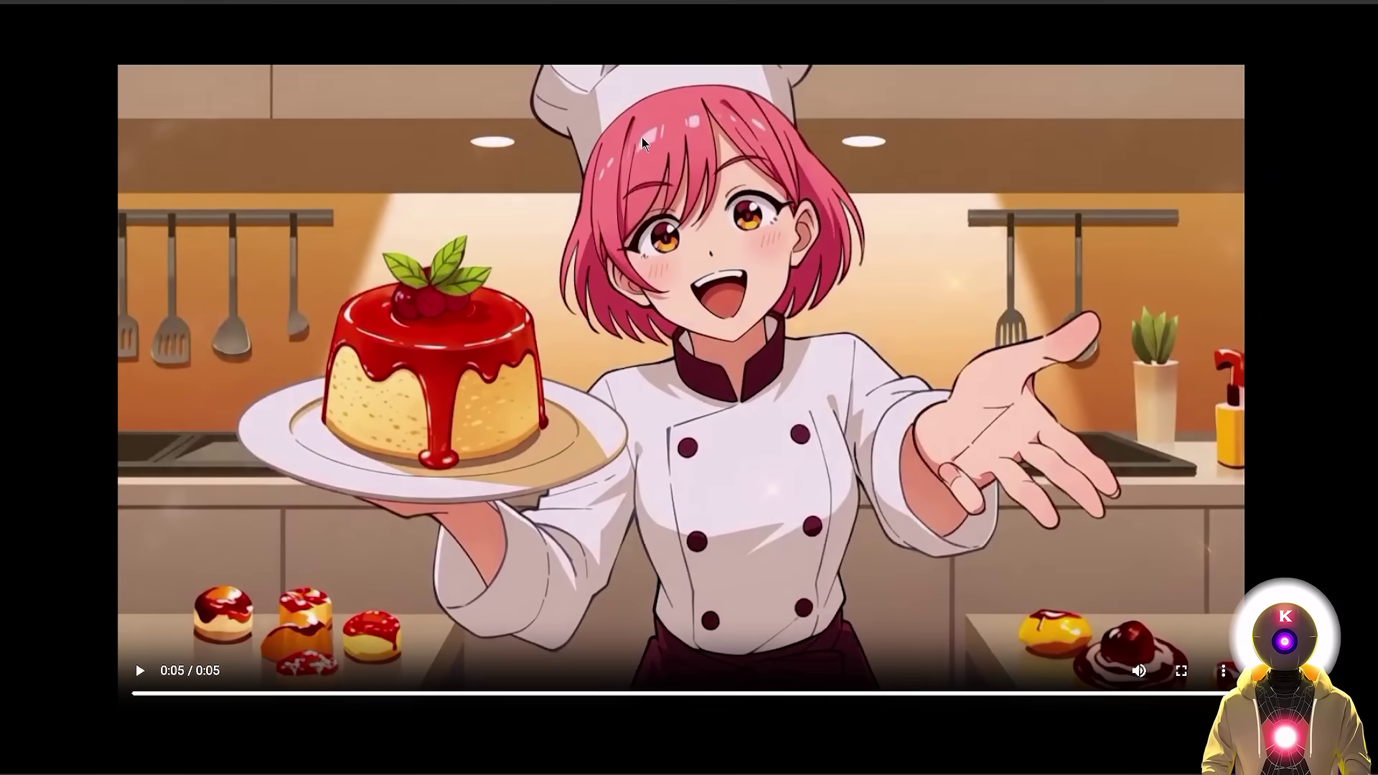
# Step: Reopen the preview of the pastry-chef video from the References to Video group and scrub through its scenes at enlarged size
pyautogui.click(781, 695)
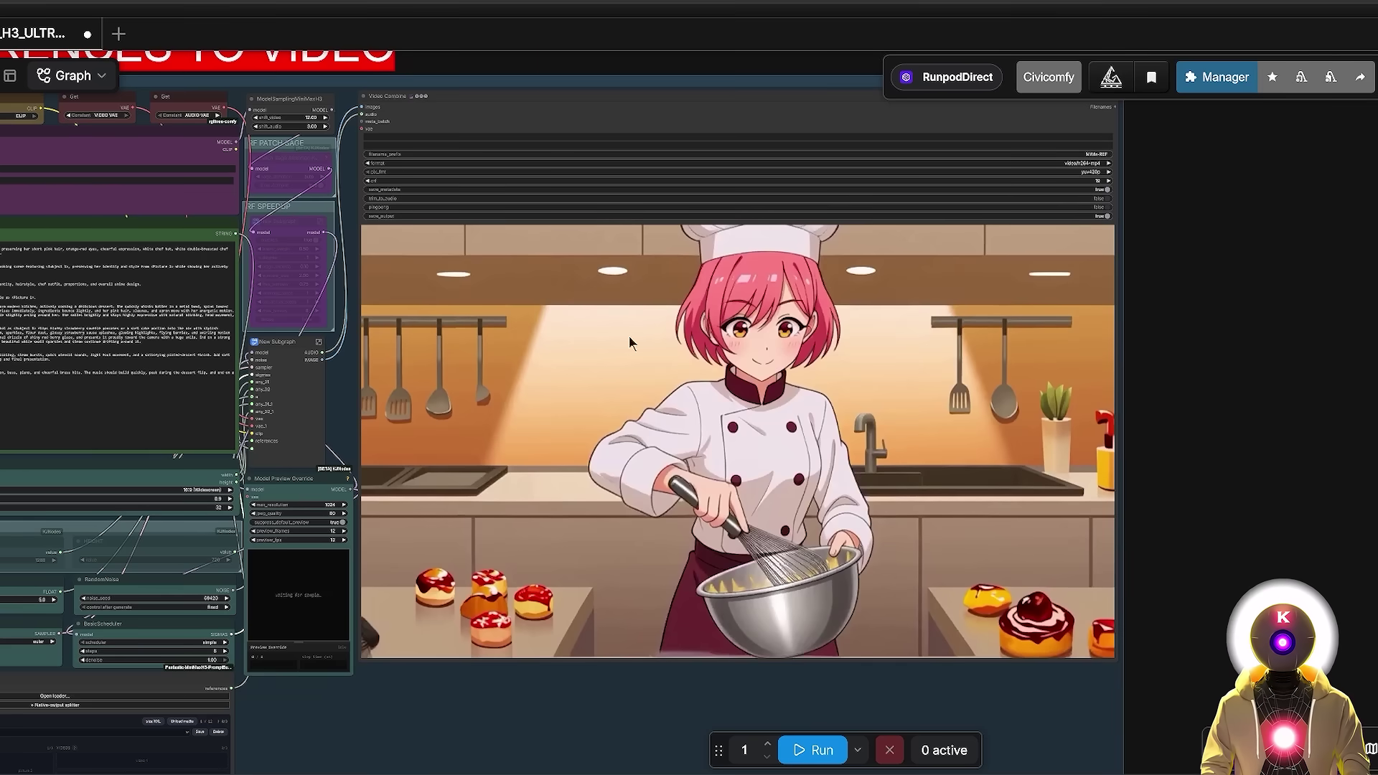
pyautogui.rightClick(766, 306)
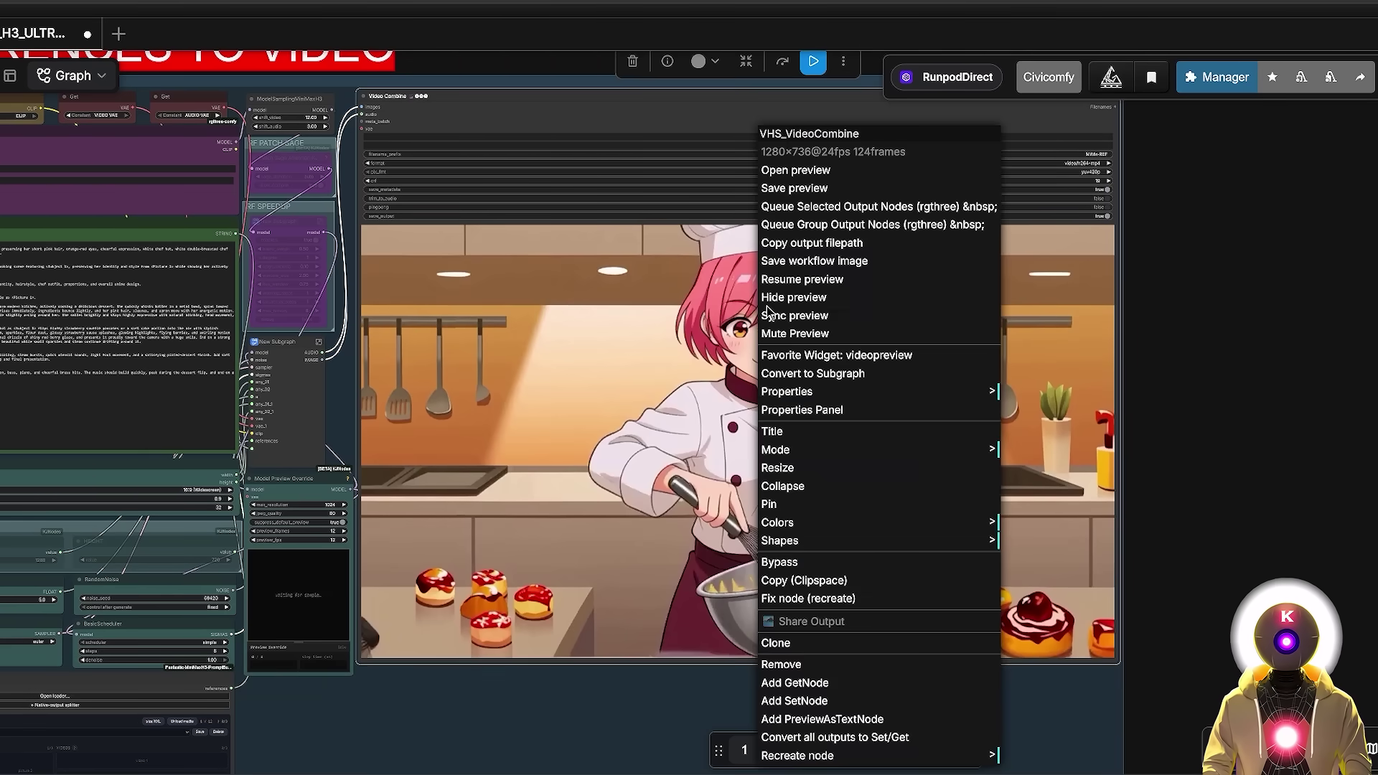
pyautogui.click(800, 159)
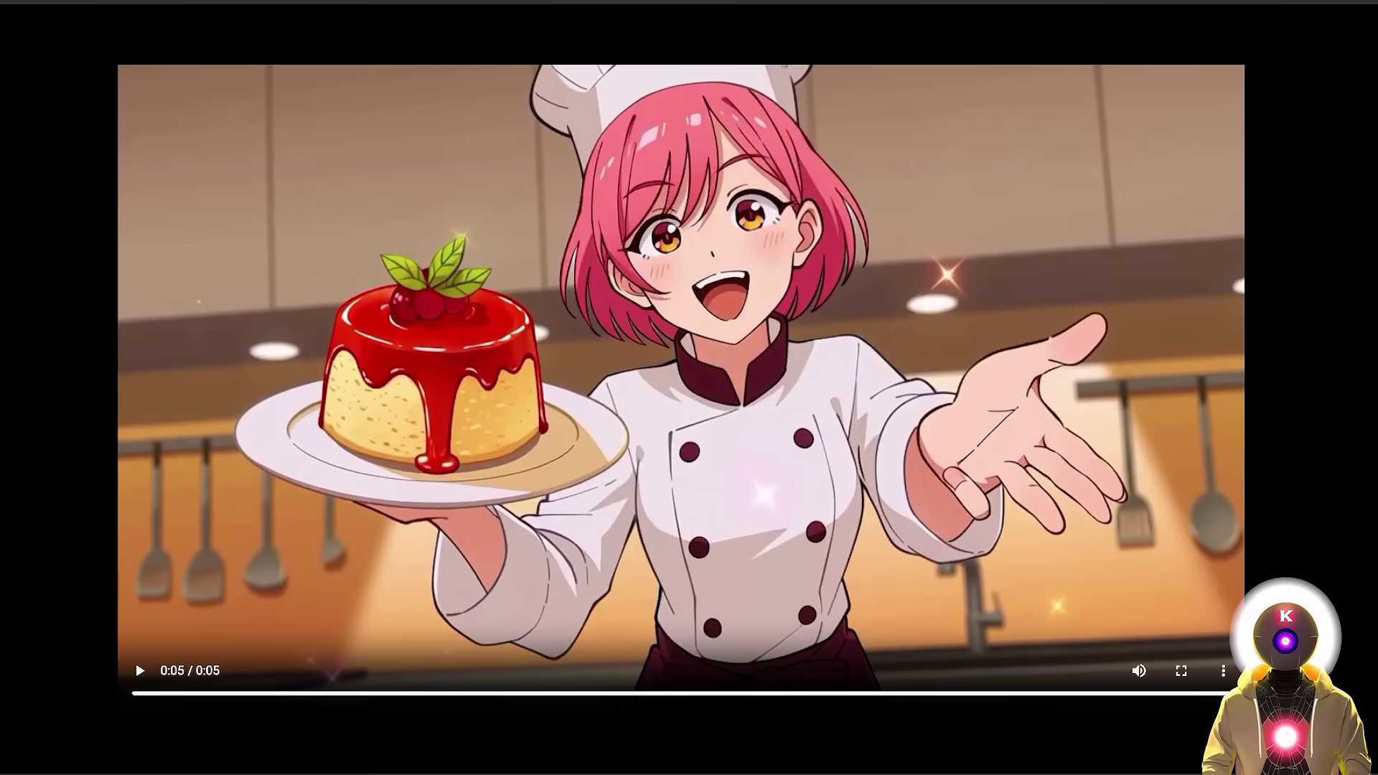
pyautogui.click(925, 694)
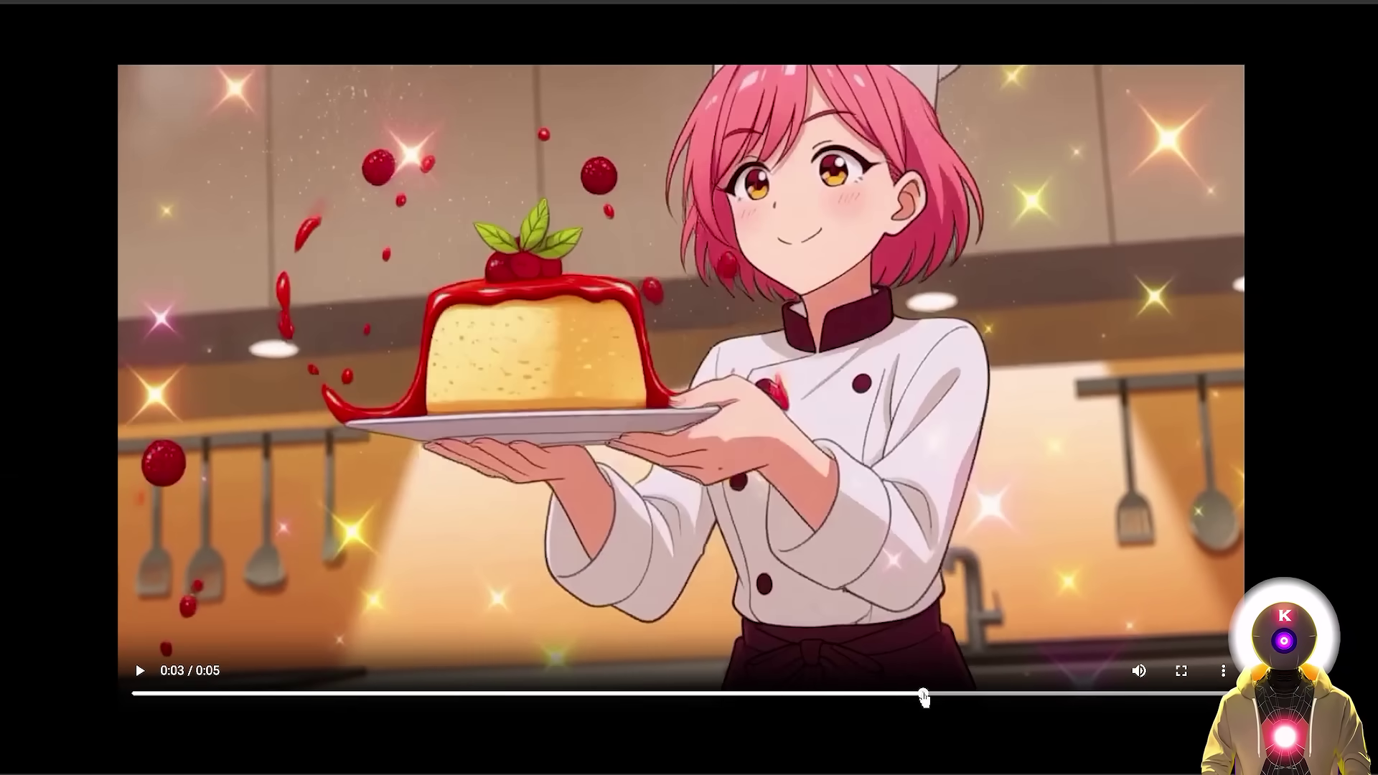
pyautogui.click(792, 697)
pyautogui.click(656, 700)
pyautogui.click(597, 700)
pyautogui.click(484, 694)
pyautogui.click(452, 694)
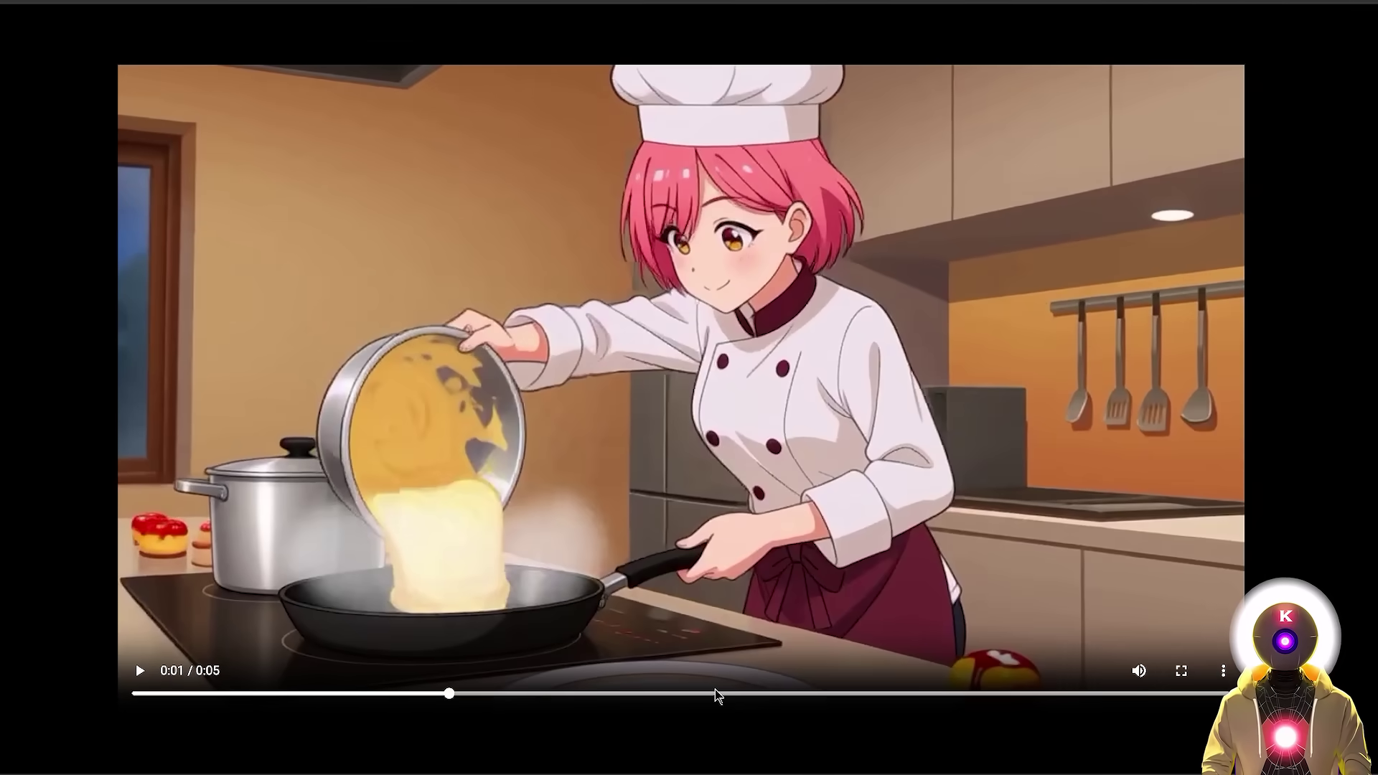
pyautogui.click(781, 694)
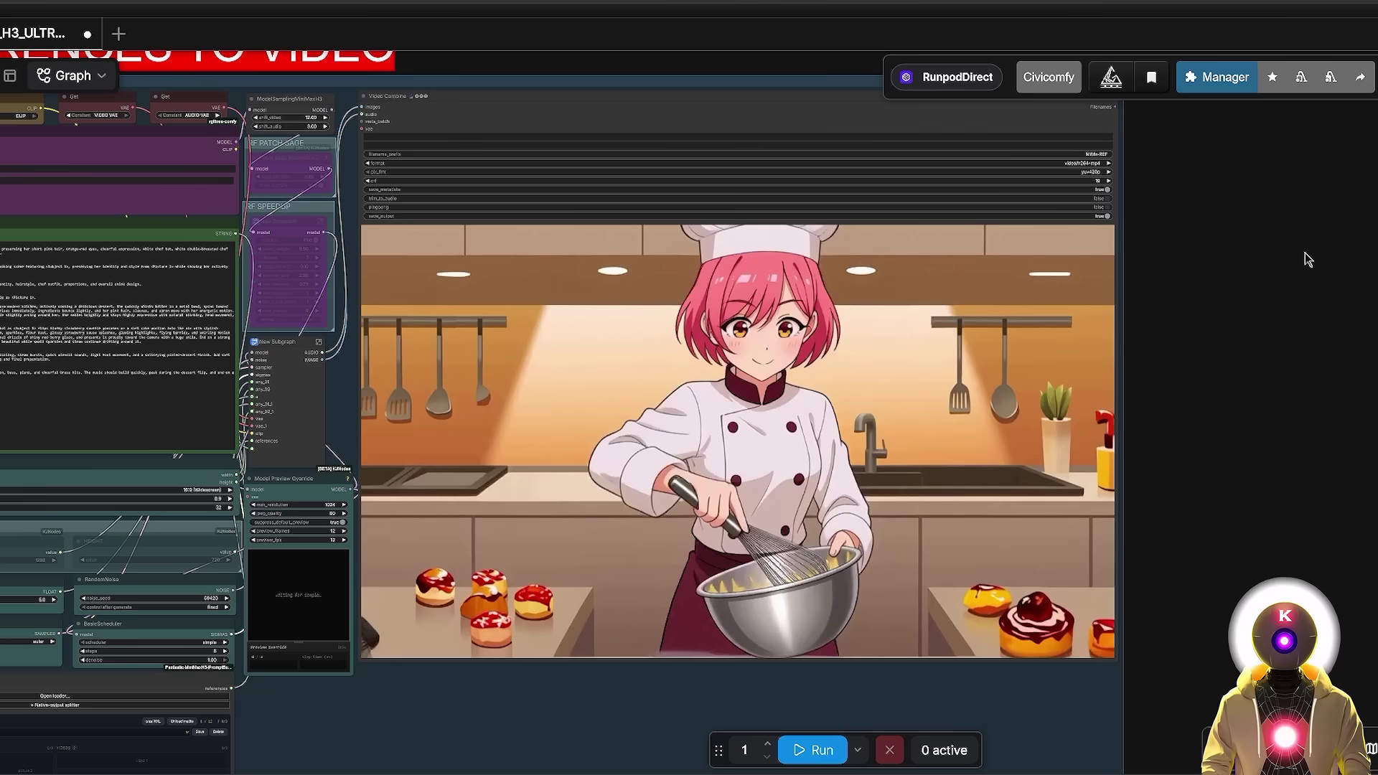
# Step: Enable the Image Editing group and look over its nodes and prompting notes
pyautogui.scroll(-2, 1305, 252)
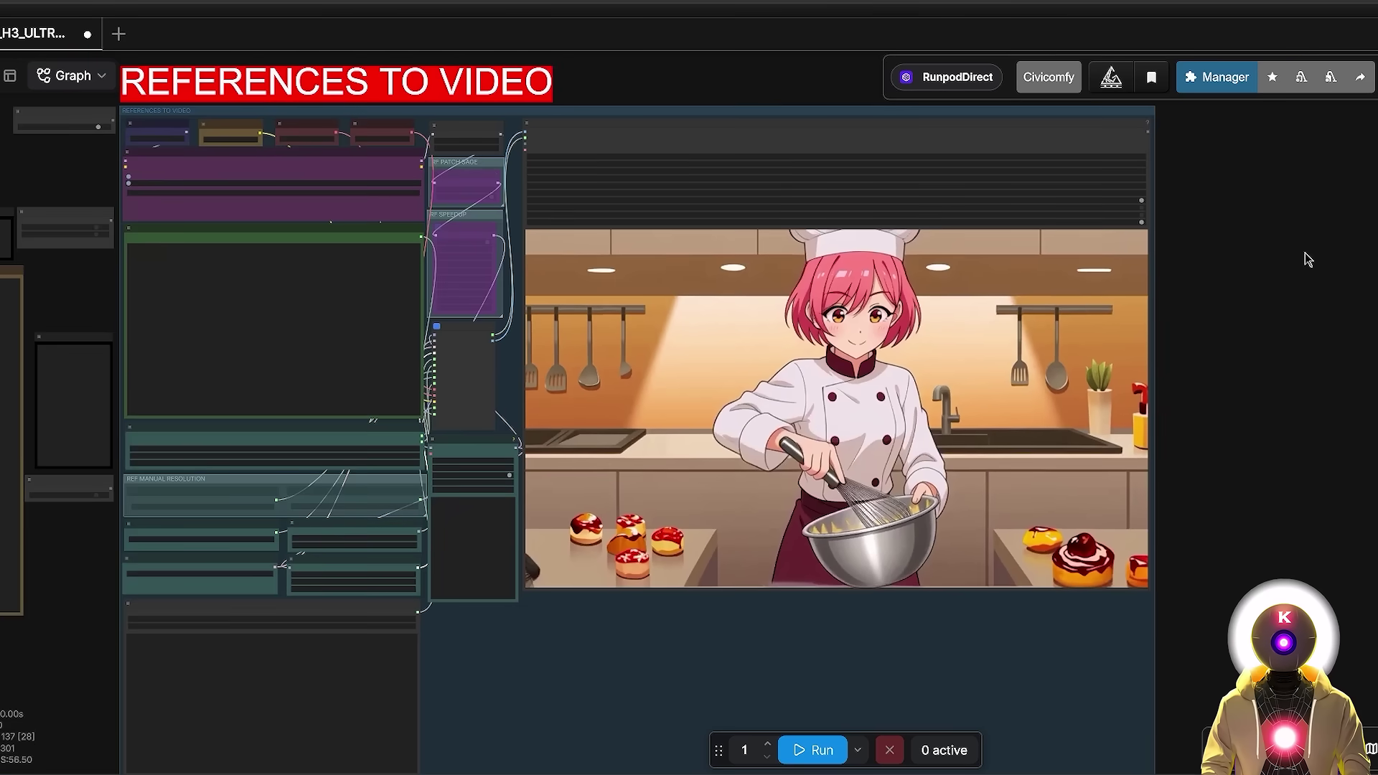
pyautogui.scroll(-2, 1304, 253)
pyautogui.scroll(-5, 1312, 302)
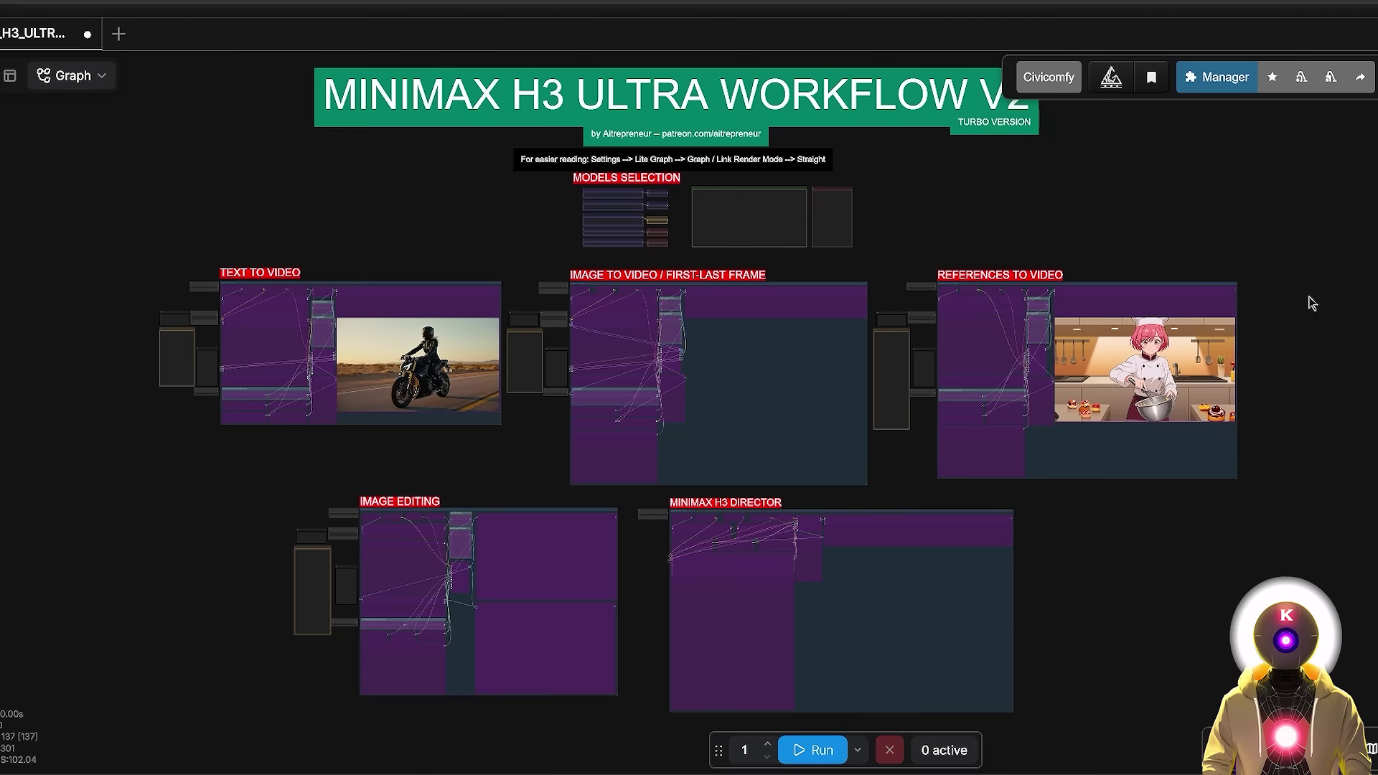
pyautogui.moveTo(1312, 302); pyautogui.dragTo(1316, 348)
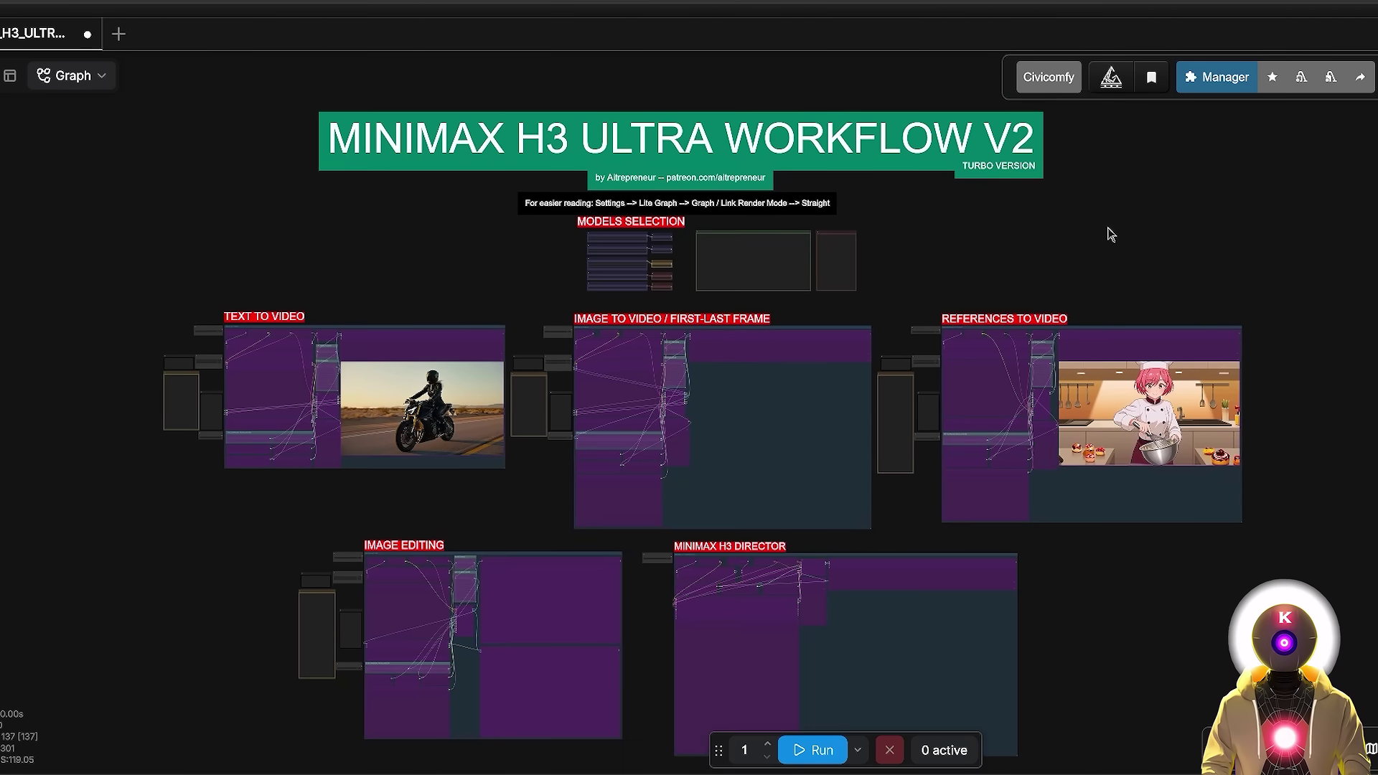
pyautogui.scroll(-5, 1111, 234)
pyautogui.hscroll(-4, 1111, 234)
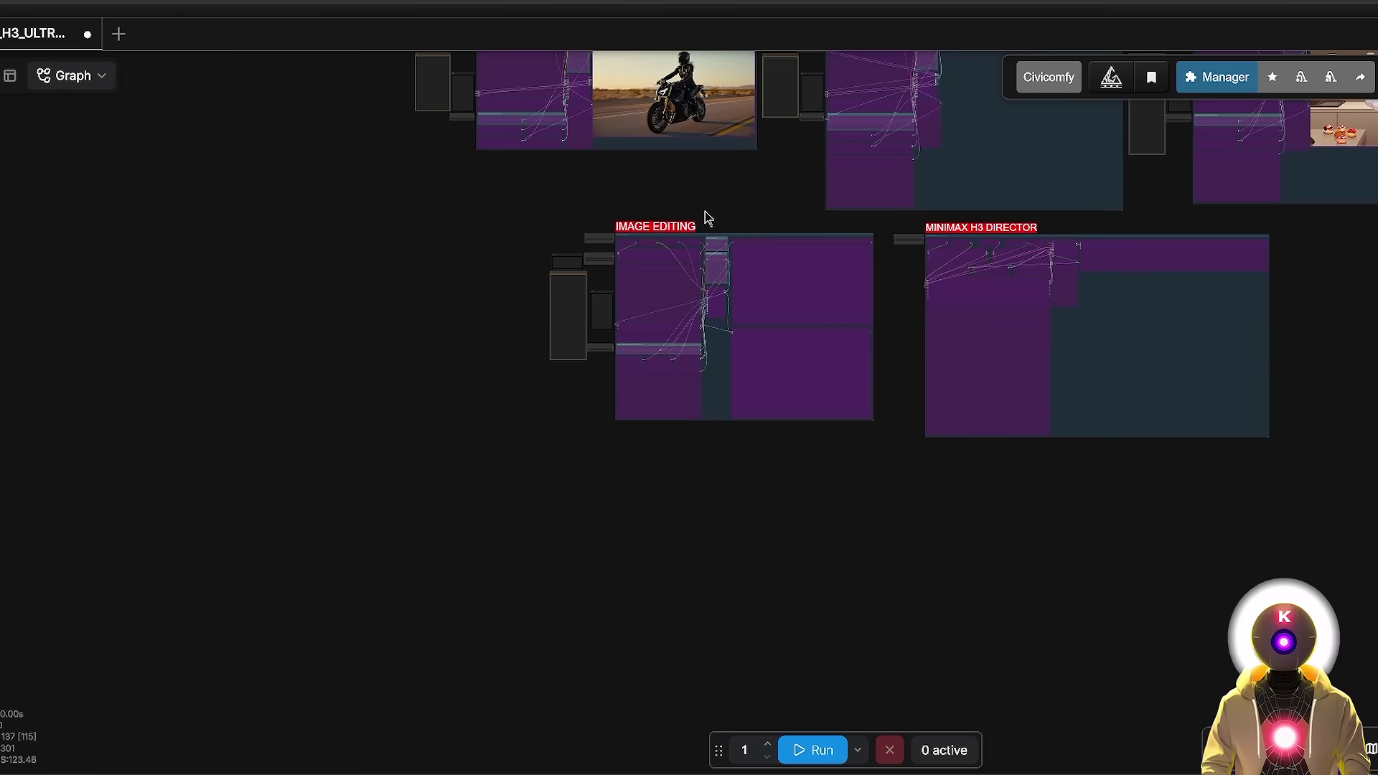
pyautogui.scroll(8, 718, 216)
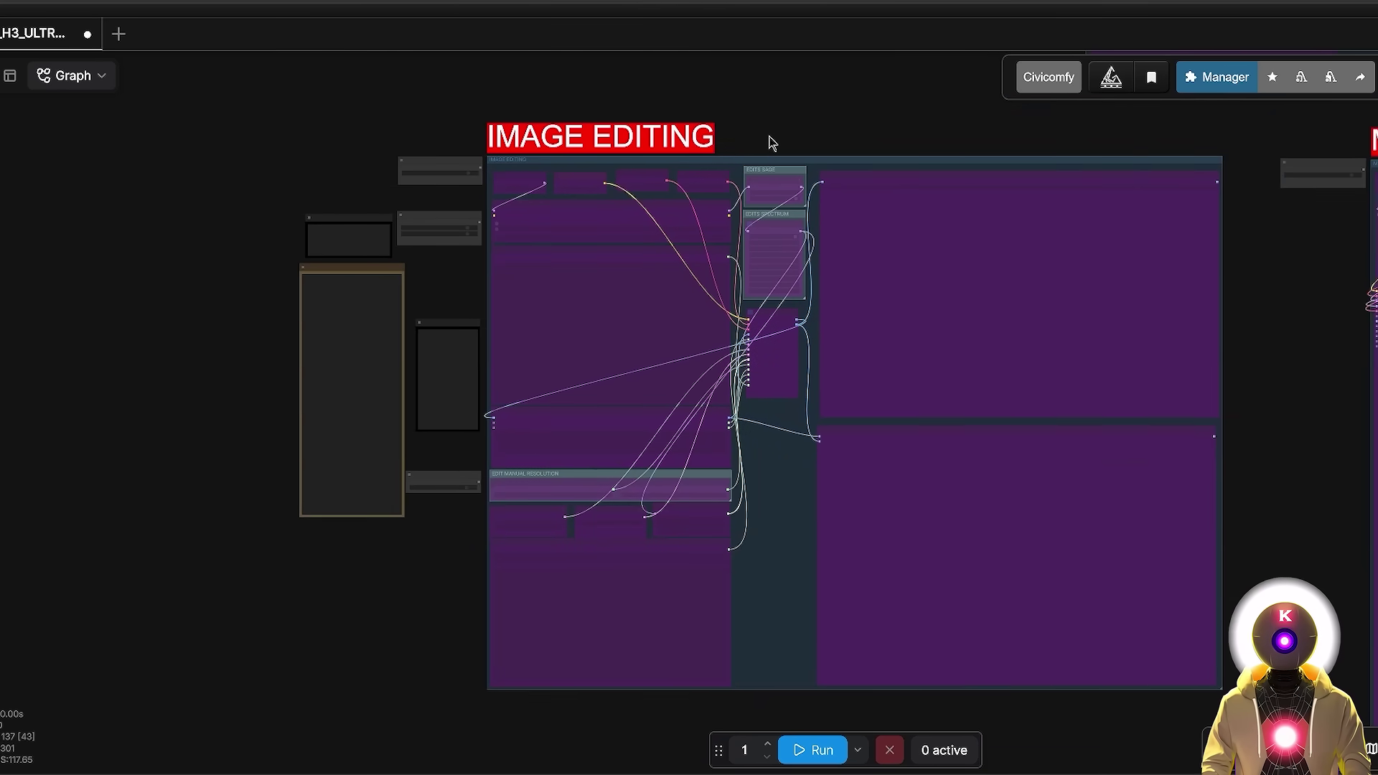
pyautogui.scroll(4, 769, 141)
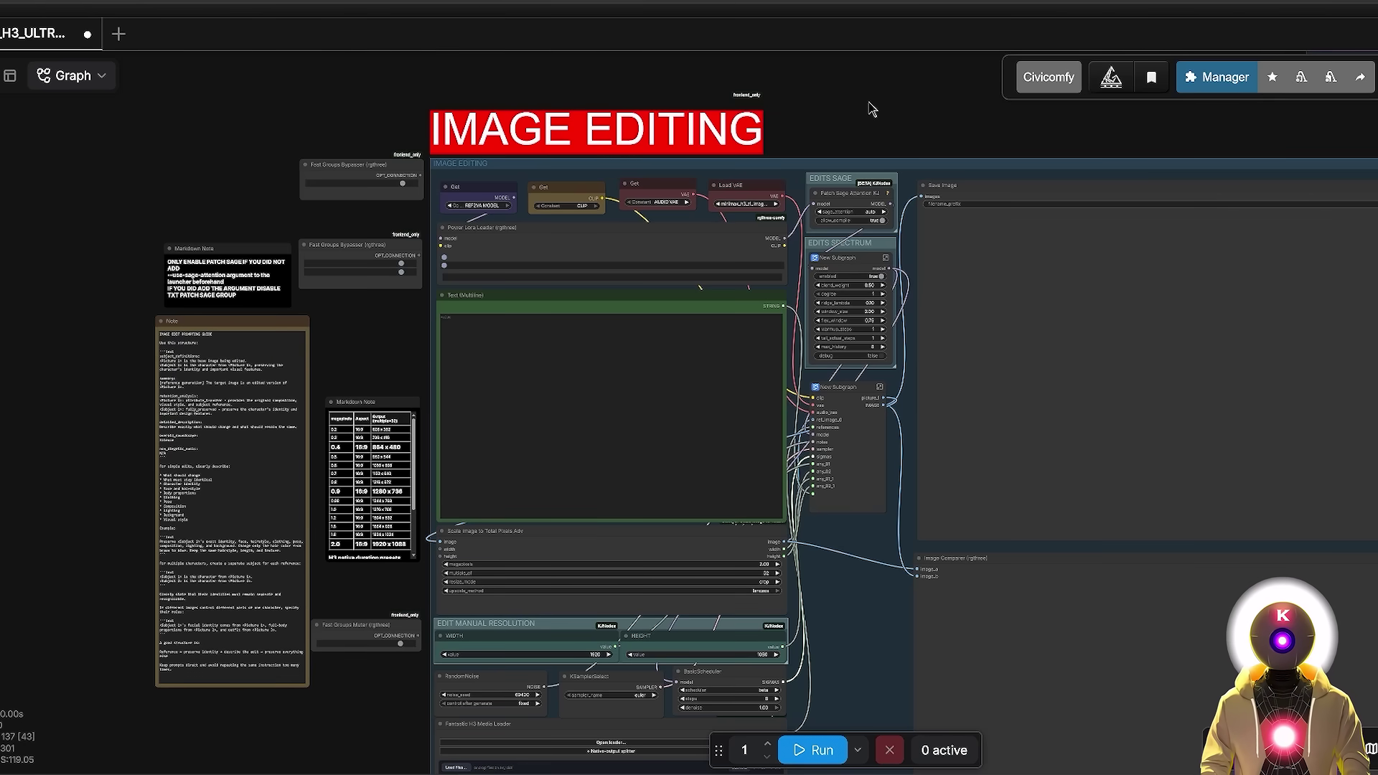
pyautogui.scroll(-2, 836, 364)
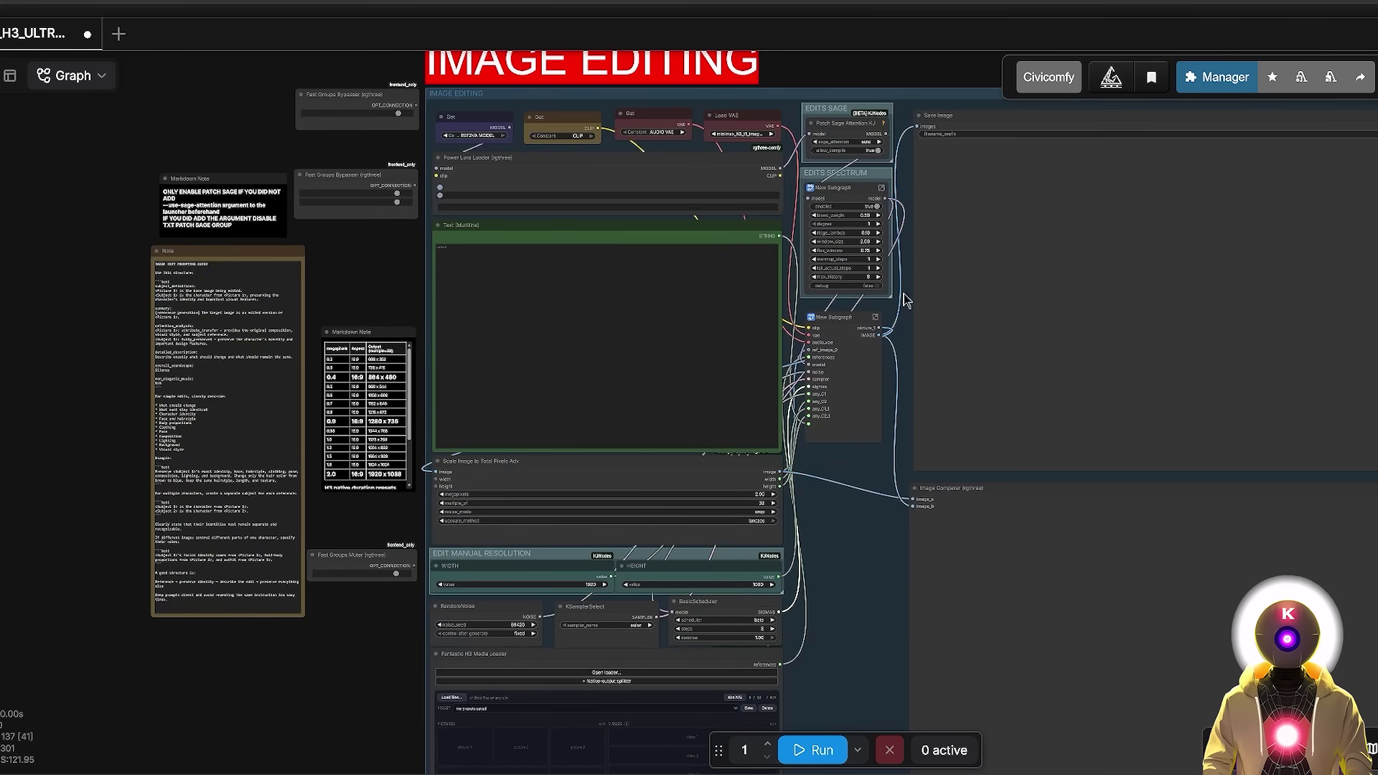
# Step: Load the red-dress selfie as picture 1 in the Image Editing group's Fantastic H3 Media Loader and run the workflow
pyautogui.scroll(-4, 862, 388)
pyautogui.scroll(2, 938, 270)
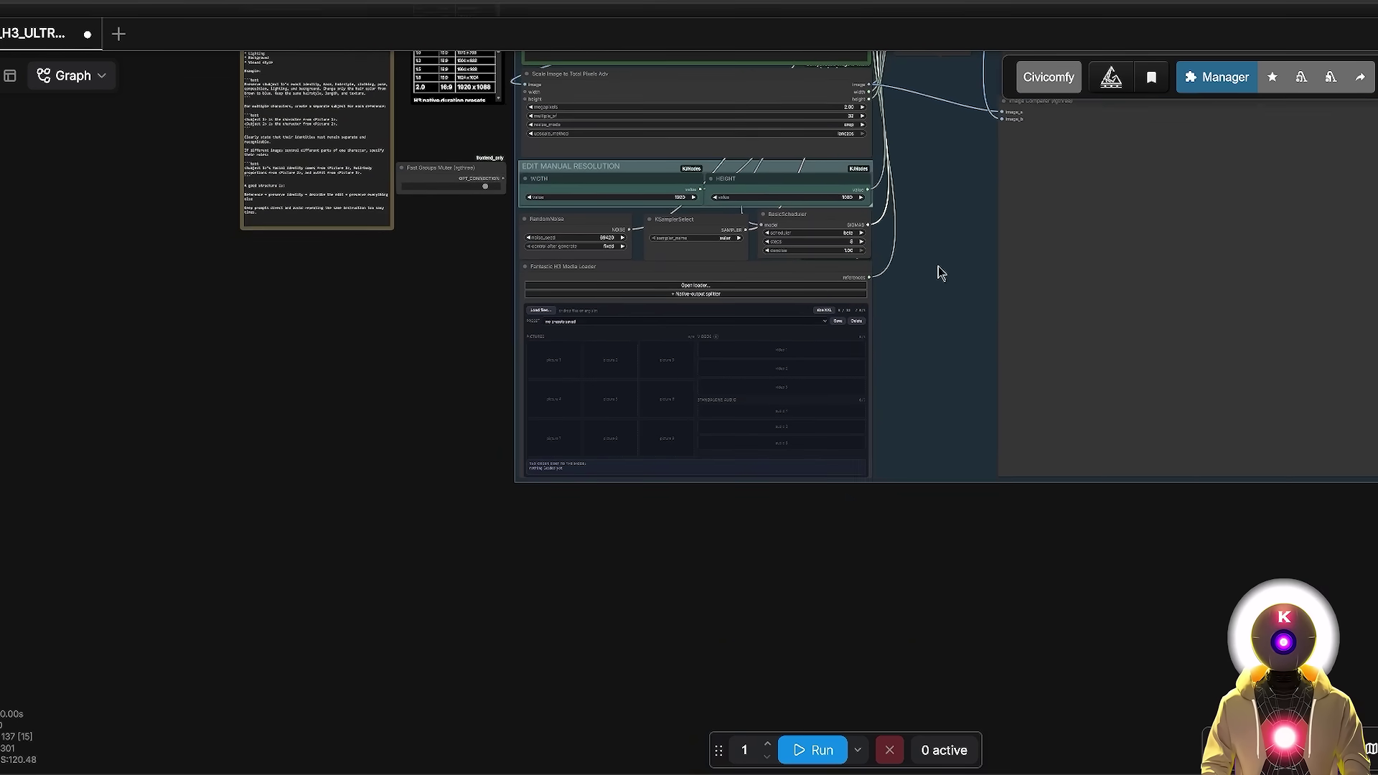
pyautogui.scroll(4, 514, 348)
pyautogui.moveTo(514, 348); pyautogui.dragTo(303, 300)
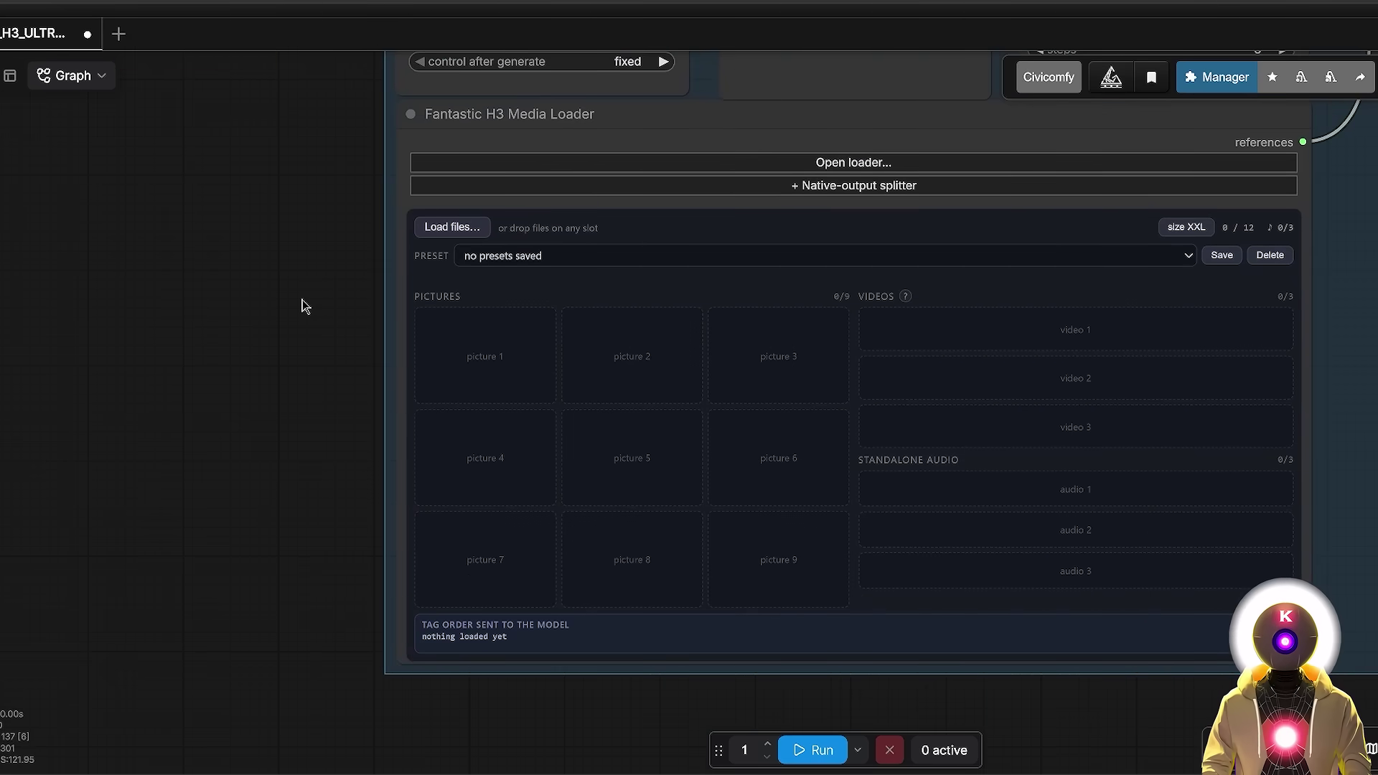
pyautogui.hotkey('ctrl', 'v')
pyautogui.click(485, 352)
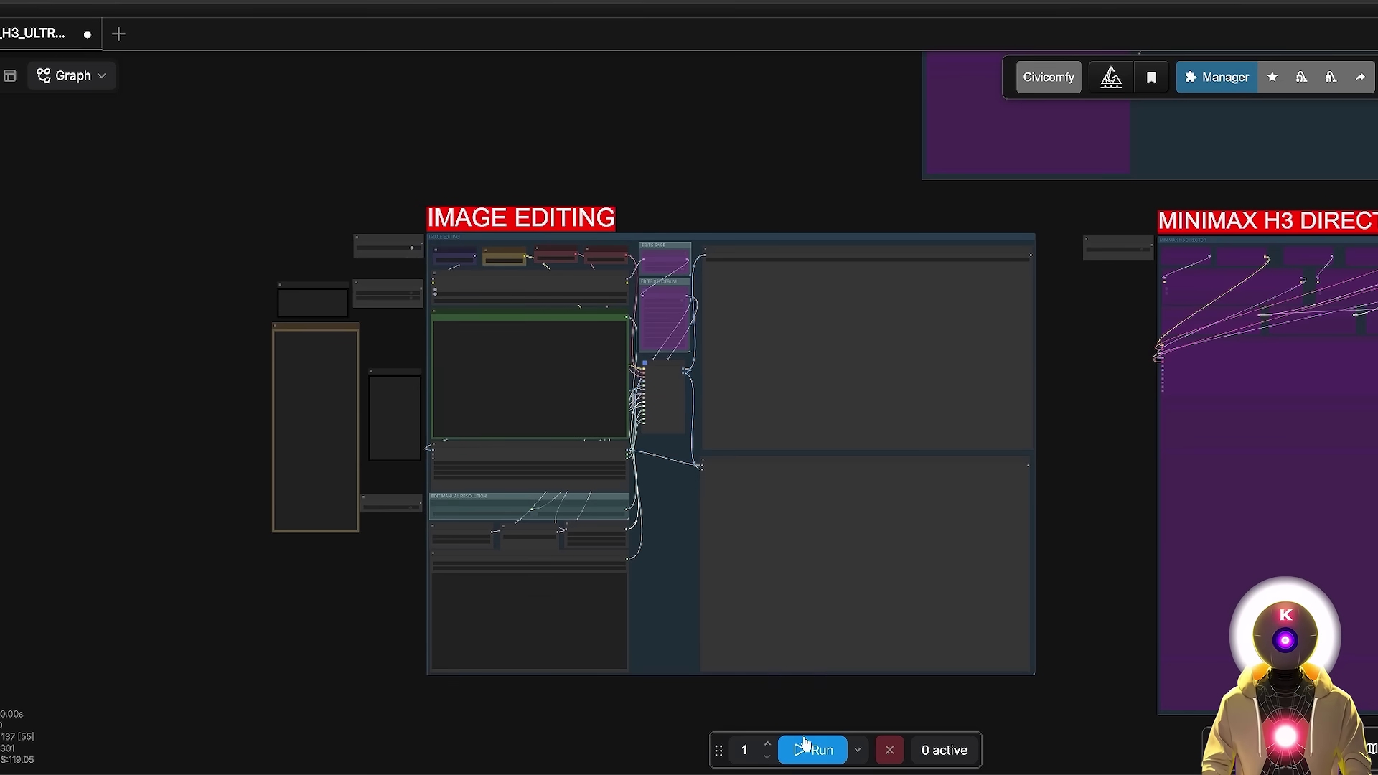
pyautogui.click(811, 750)
# Step: Compare the edited selfie in the Image Editing group with the original photo
pyautogui.scroll(3, 719, 387)
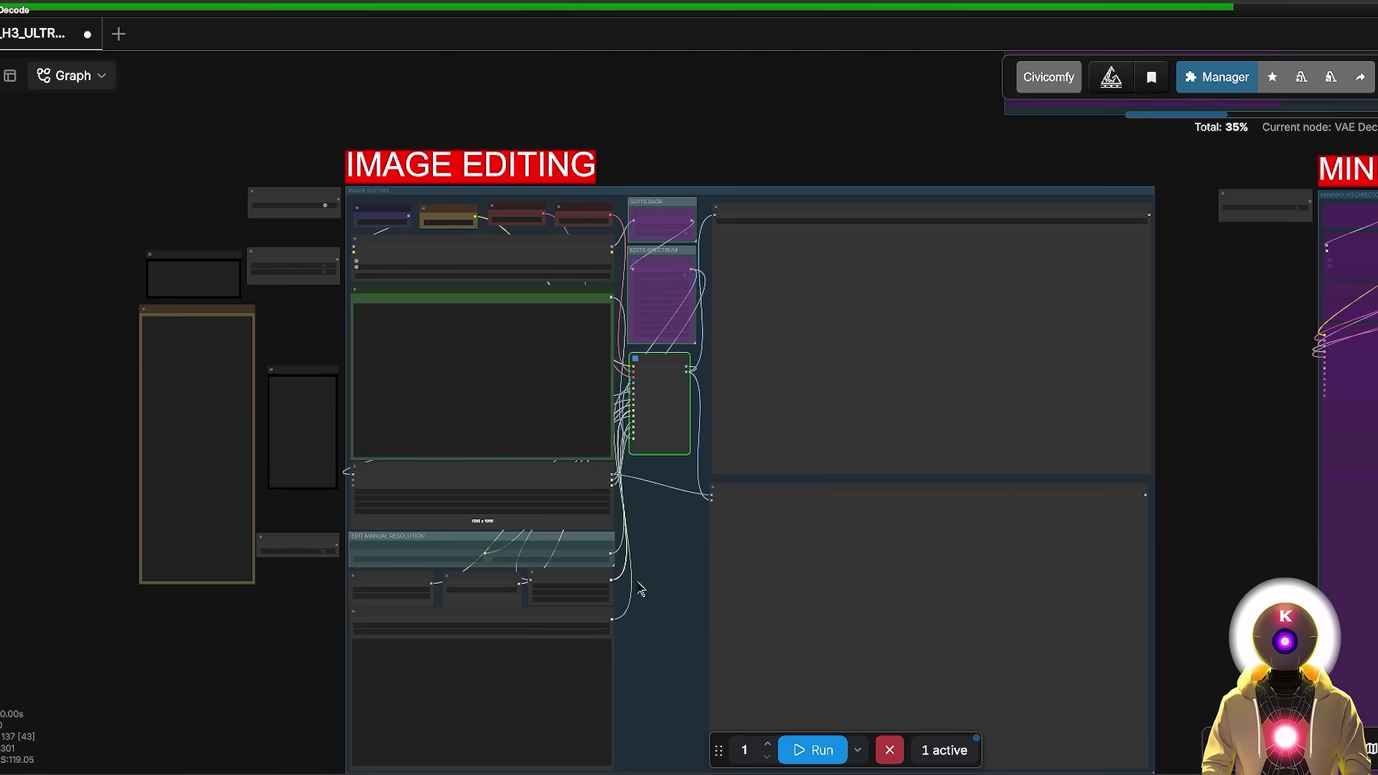
pyautogui.moveTo(709, 386); pyautogui.dragTo(590, 338)
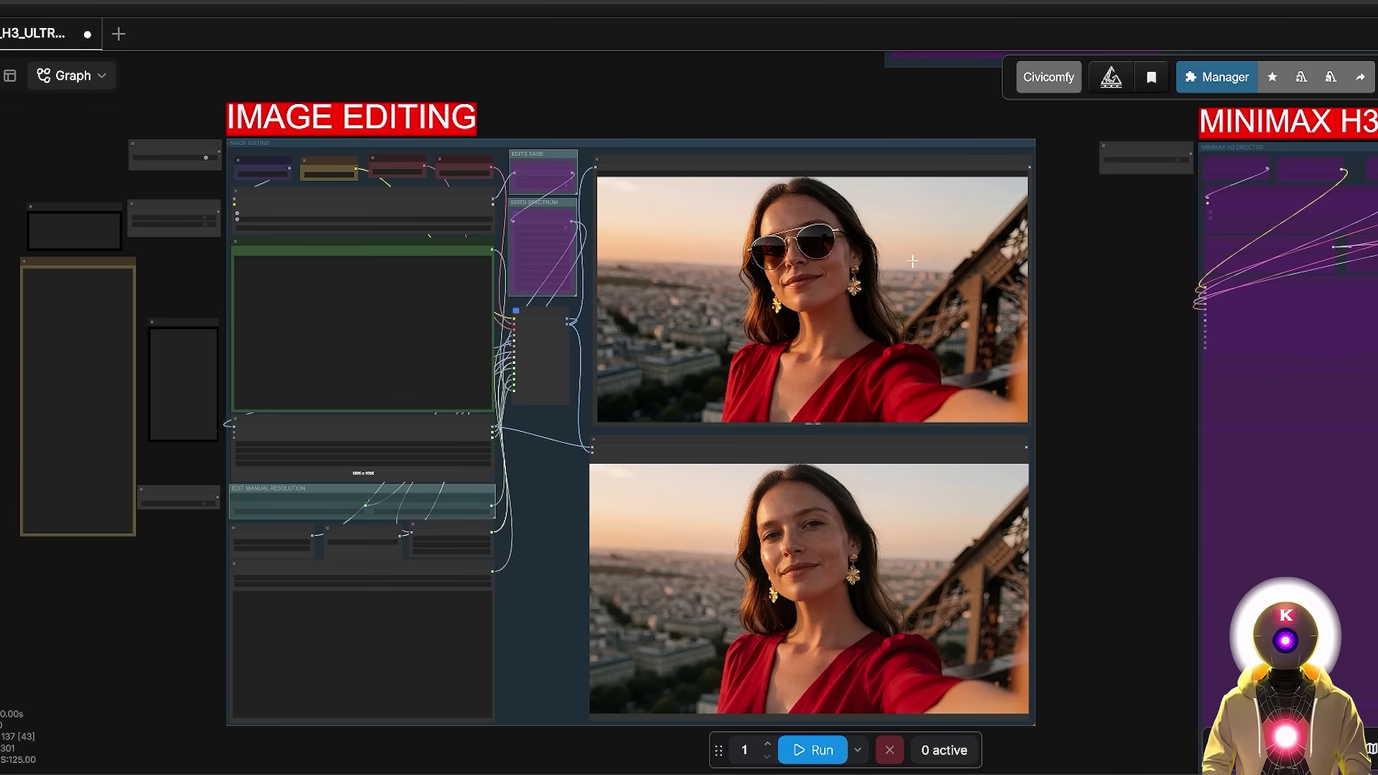
pyautogui.scroll(-3, 1055, 338)
pyautogui.scroll(3, 1055, 320)
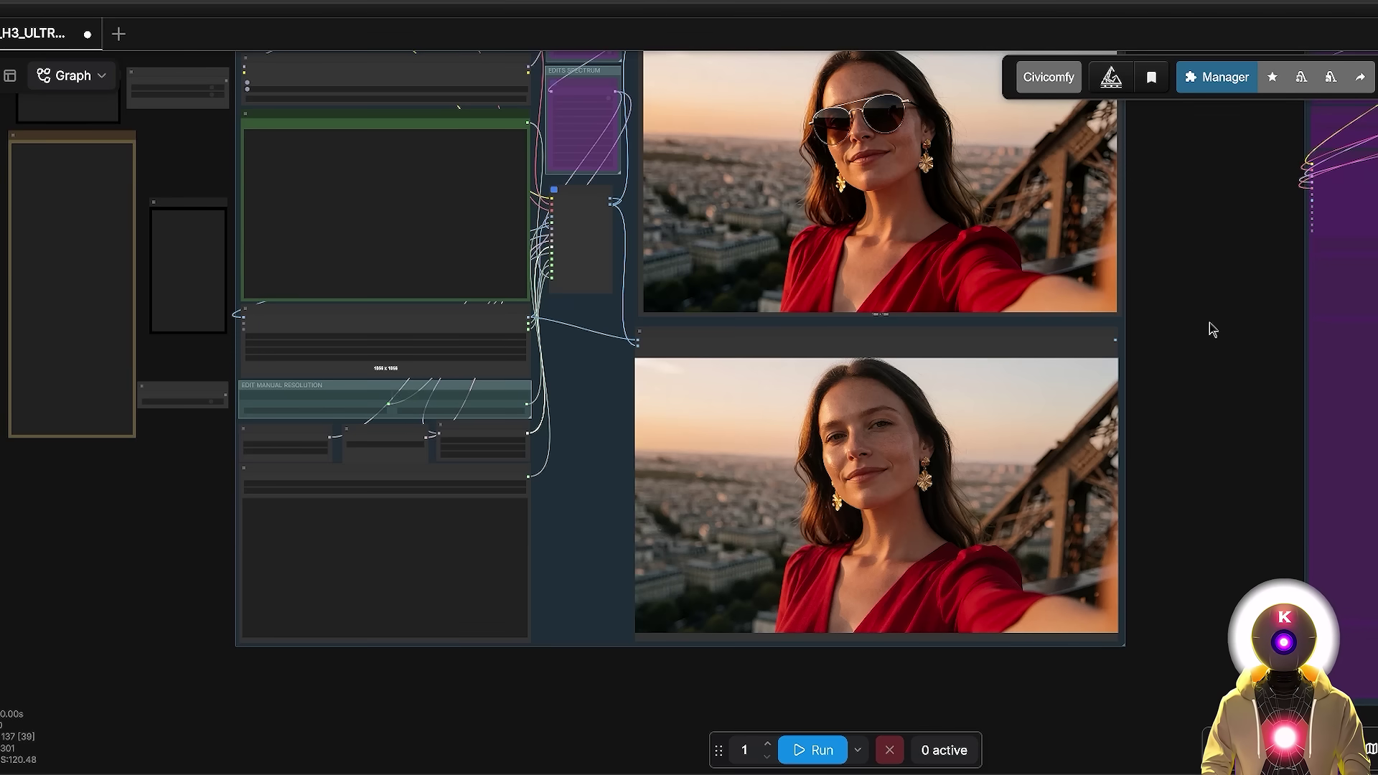
pyautogui.moveTo(587, 351); pyautogui.dragTo(883, 236)
pyautogui.scroll(5, 861, 330)
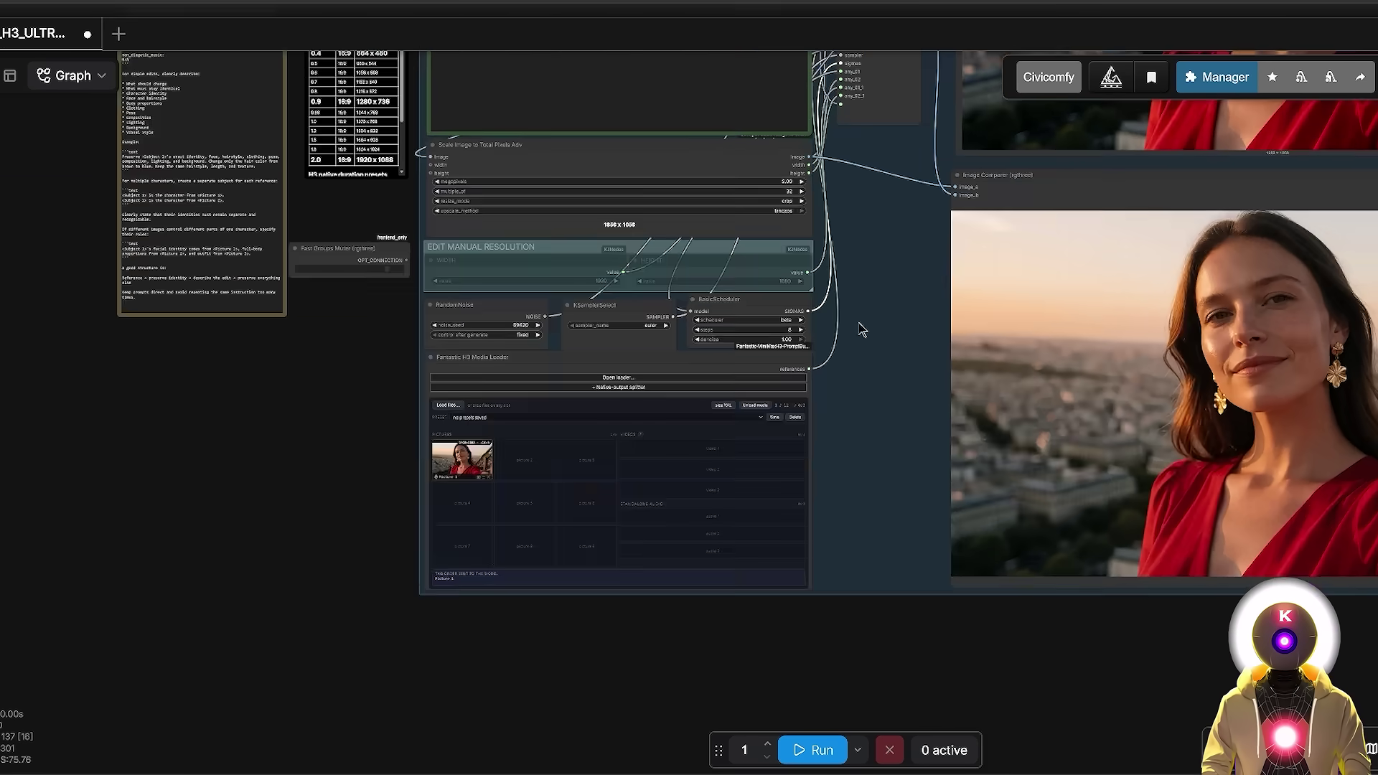
# Step: Set the gothic anime battle prompt with three subjects in the Image Editing group's Text (Multiline) node and run the workflow
pyautogui.moveTo(862, 376); pyautogui.dragTo(1095, 257)
pyautogui.scroll(3, 979, 246)
pyautogui.scroll(2, 1209, 301)
pyautogui.moveTo(96, 316); pyautogui.dragTo(304, 381)
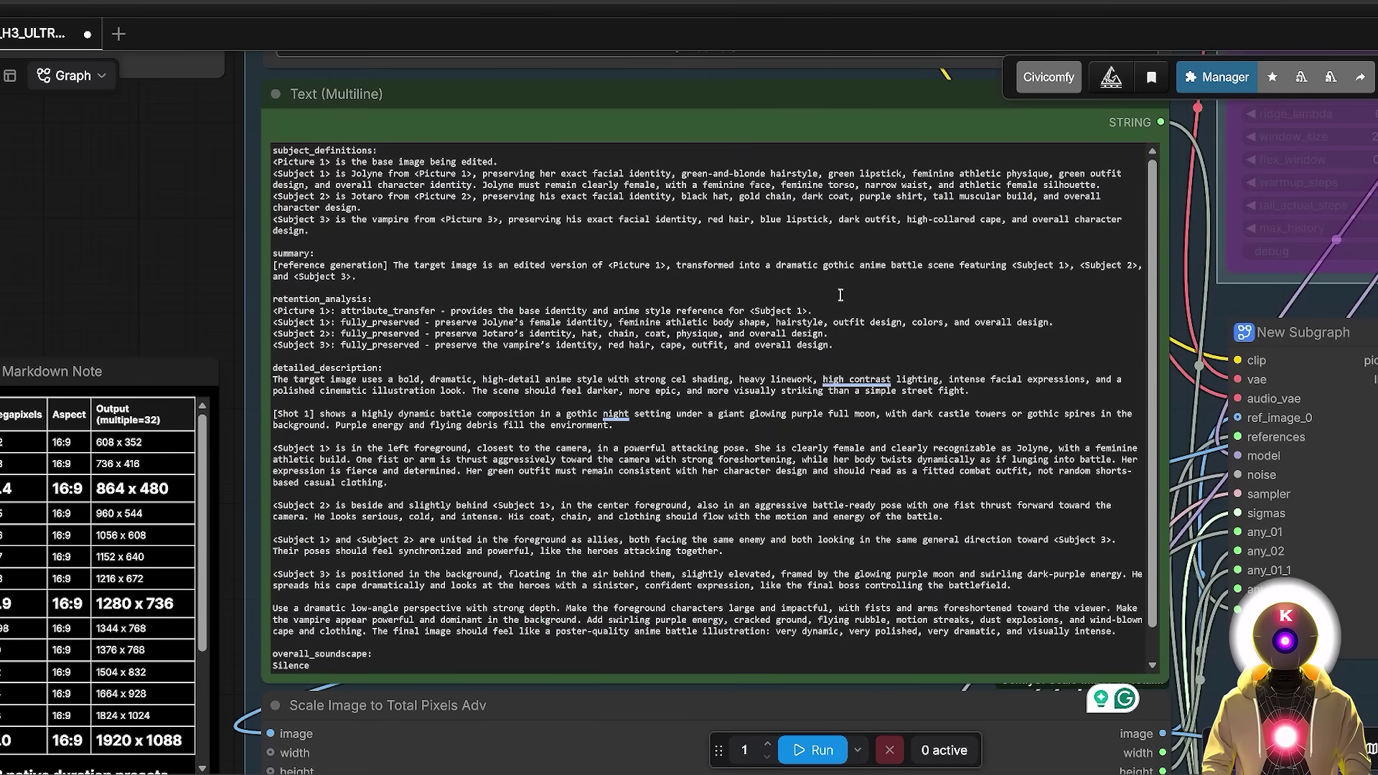
pyautogui.click(819, 750)
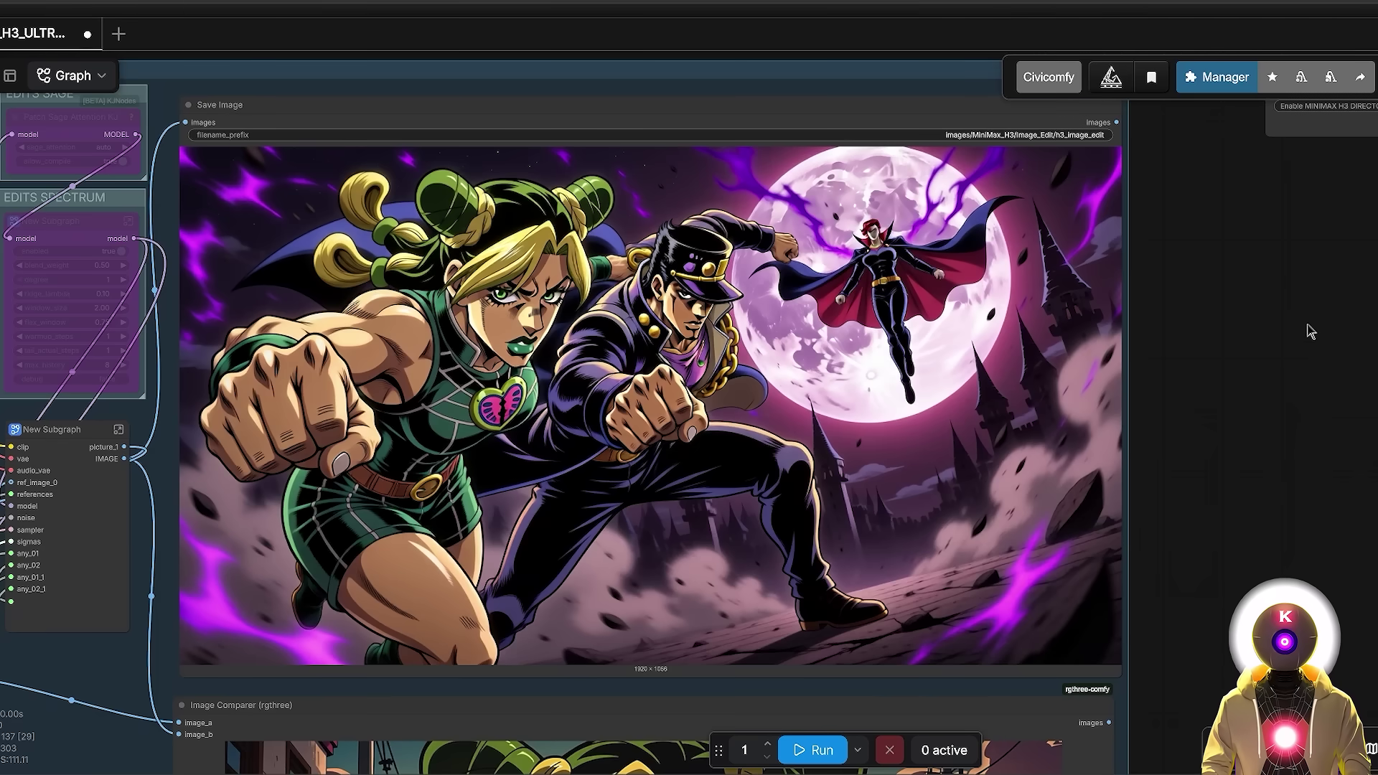
# Step: Compare the generated anime battle image with the three reference pictures in the Fantastic H3 Media Loader
pyautogui.scroll(-1, 1100, 313)
pyautogui.scroll(-3, 1100, 313)
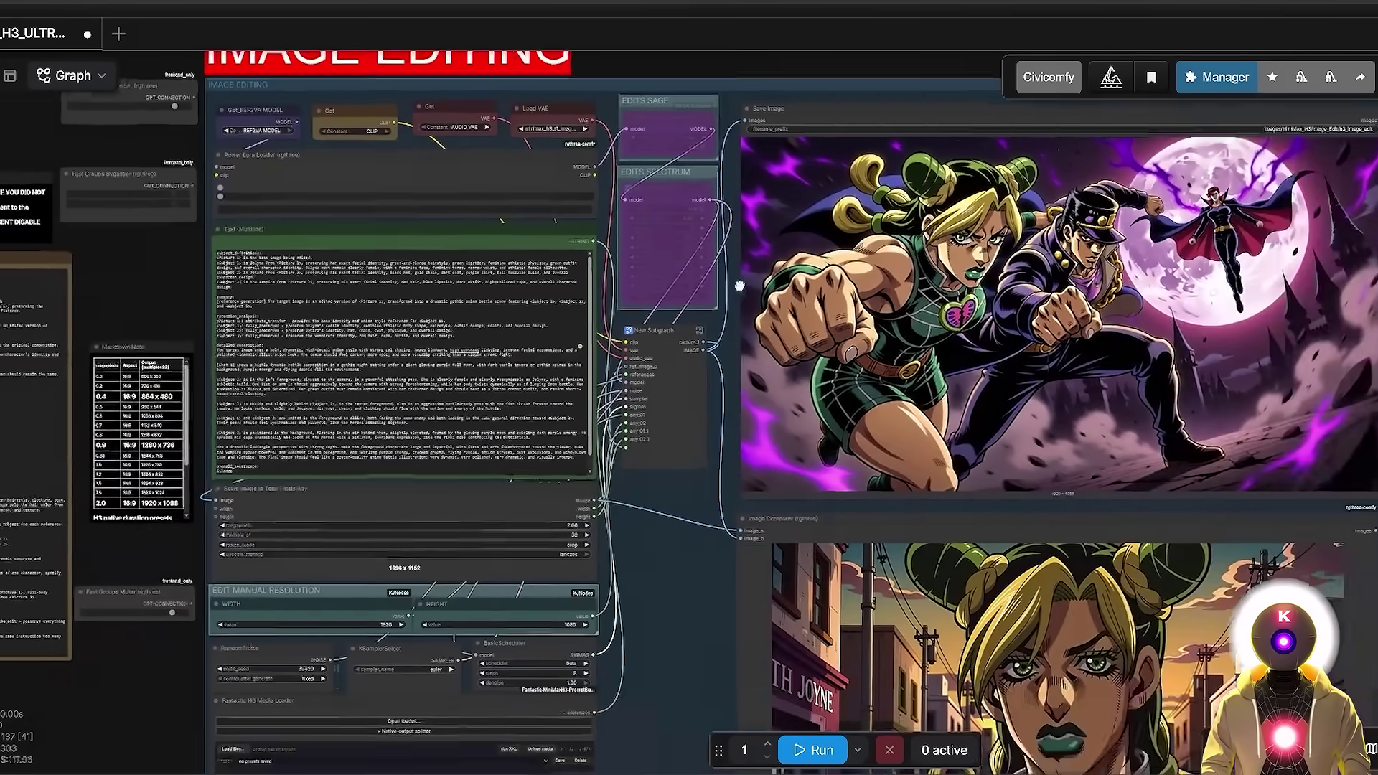
pyautogui.moveTo(739, 286); pyautogui.dragTo(429, 357)
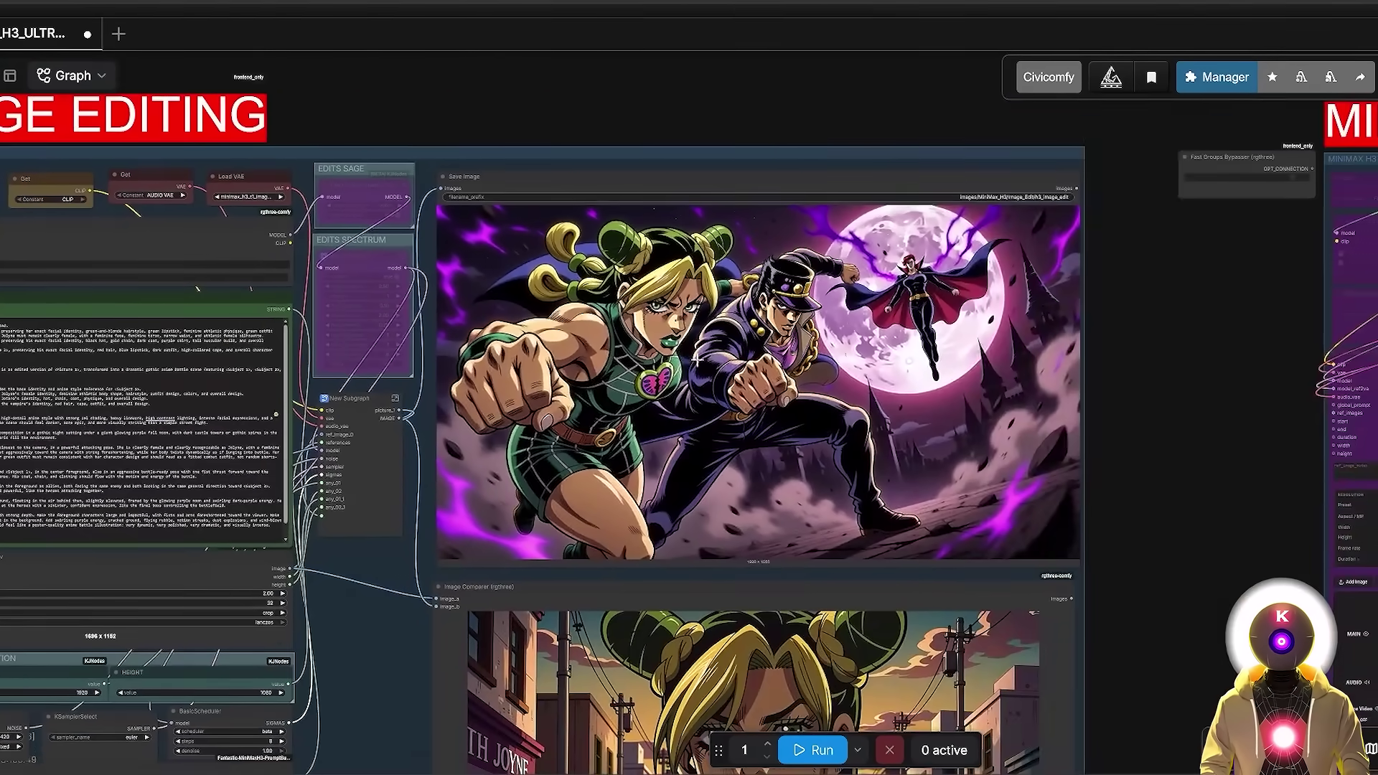
pyautogui.scroll(2, 959, 344)
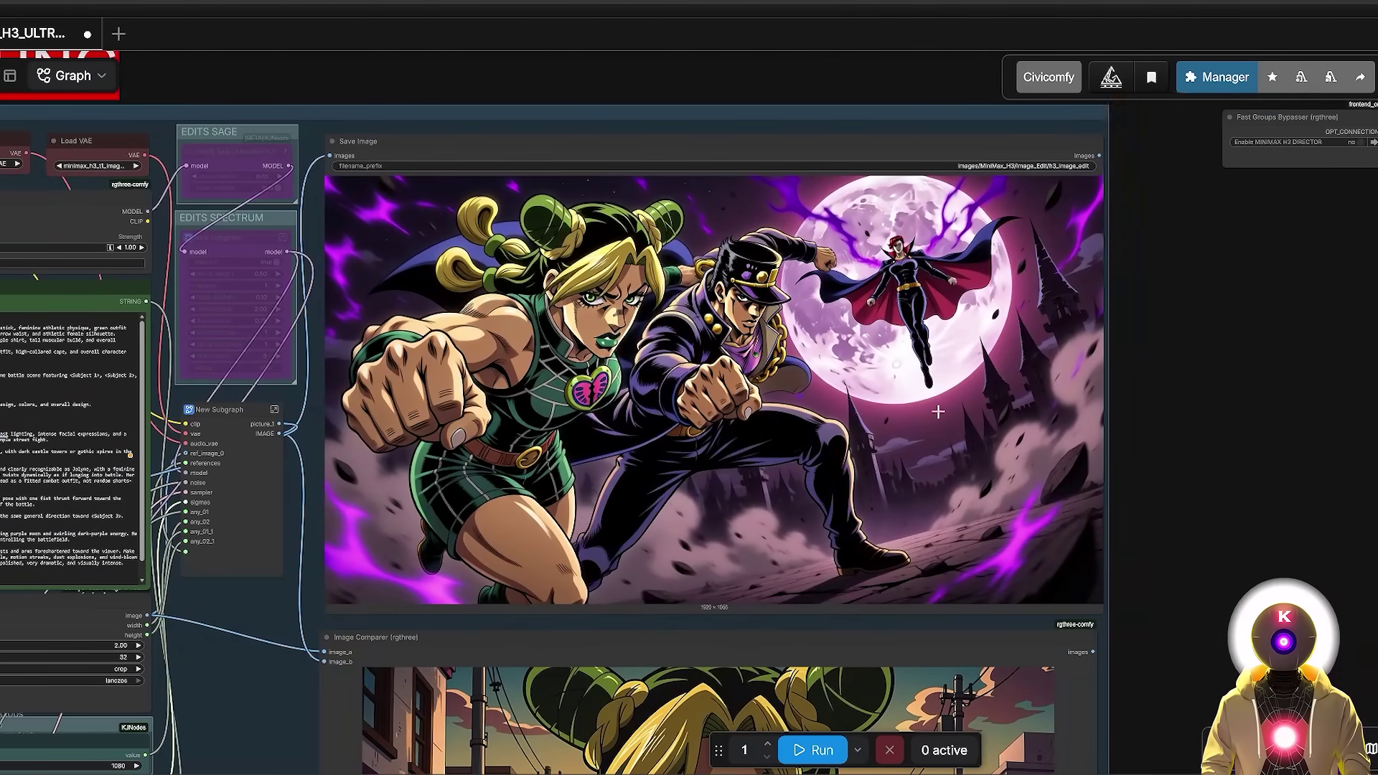
pyautogui.press('1')
pyautogui.moveTo(300, 672); pyautogui.dragTo(457, 443)
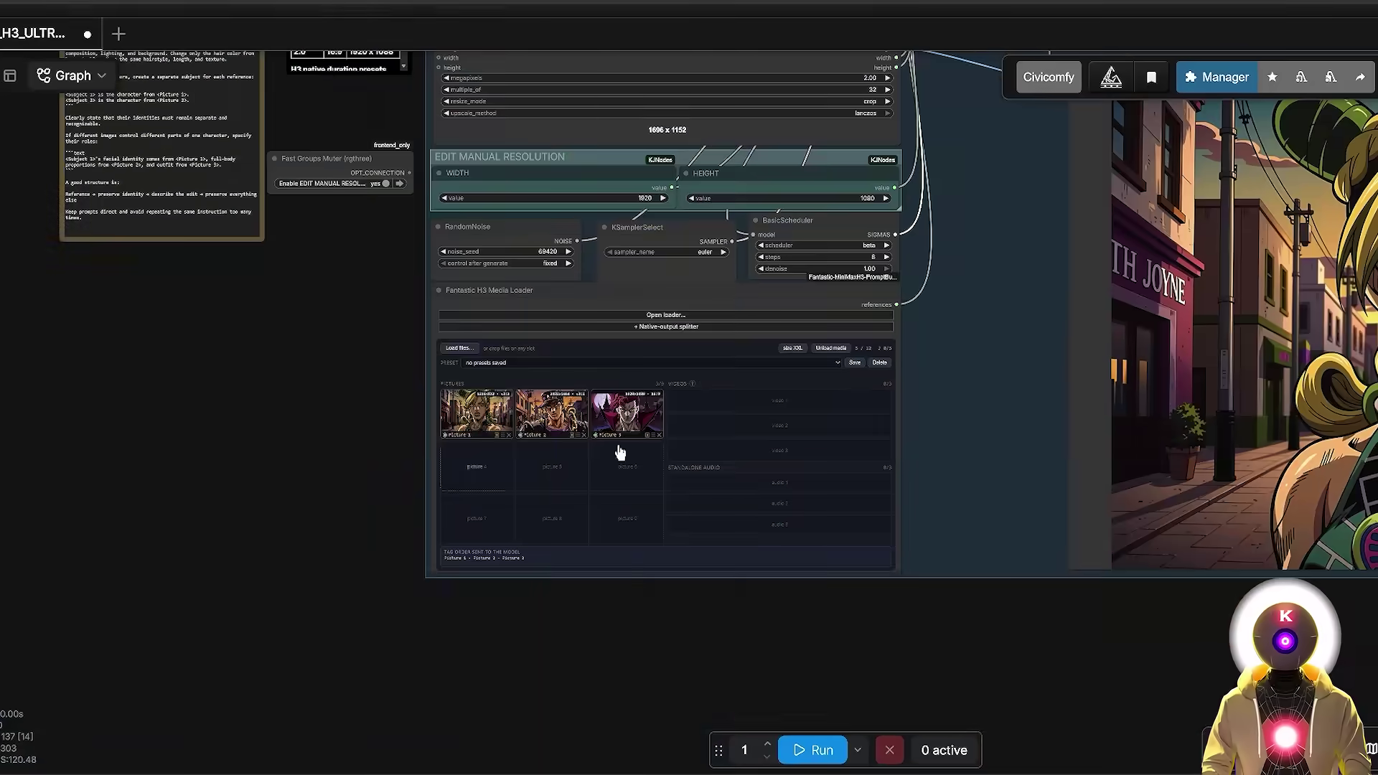
pyautogui.moveTo(847, 376); pyautogui.dragTo(346, 715)
pyautogui.moveTo(609, 422); pyautogui.dragTo(418, 571)
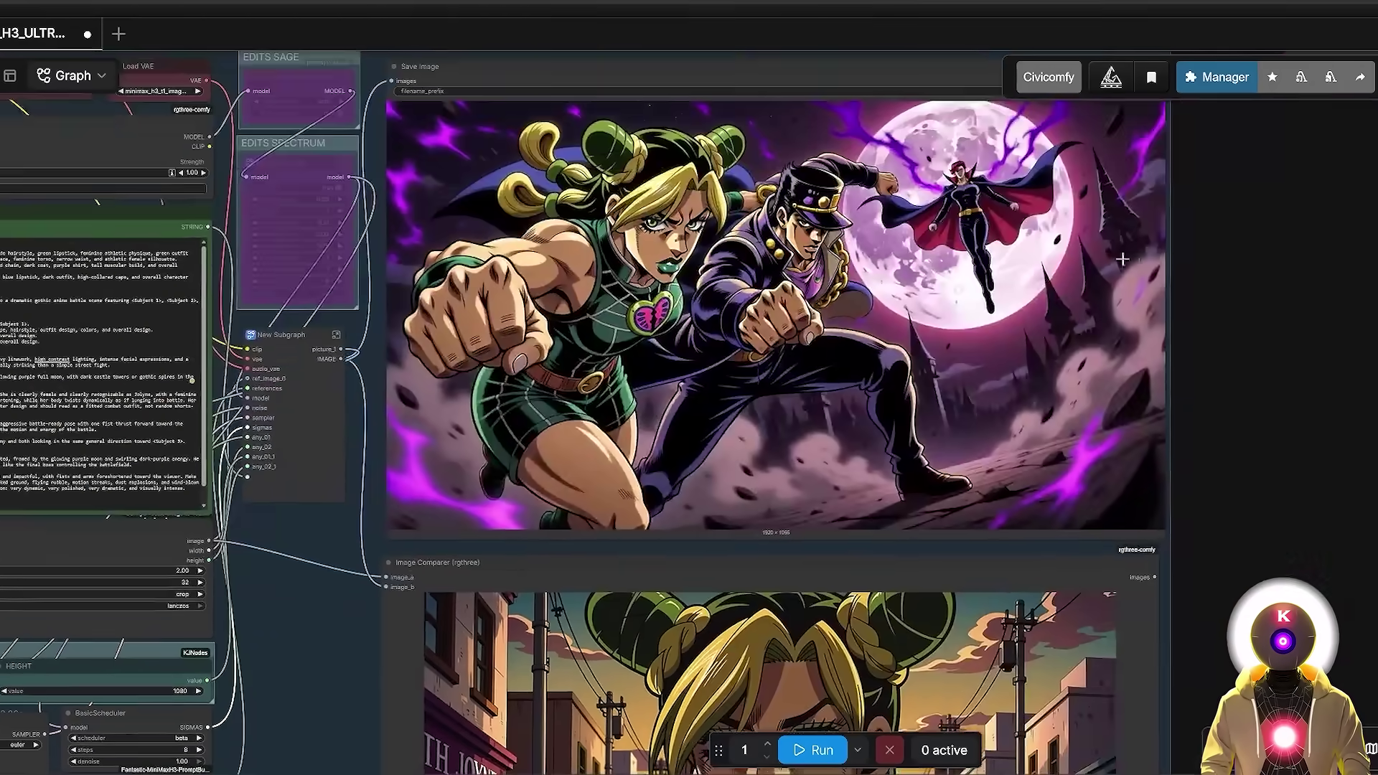
# Step: Review the Image Editing group's prompt and model settings alongside the generated battle image
pyautogui.moveTo(1227, 225); pyautogui.dragTo(1182, 254)
pyautogui.moveTo(560, 429); pyautogui.dragTo(1103, 364)
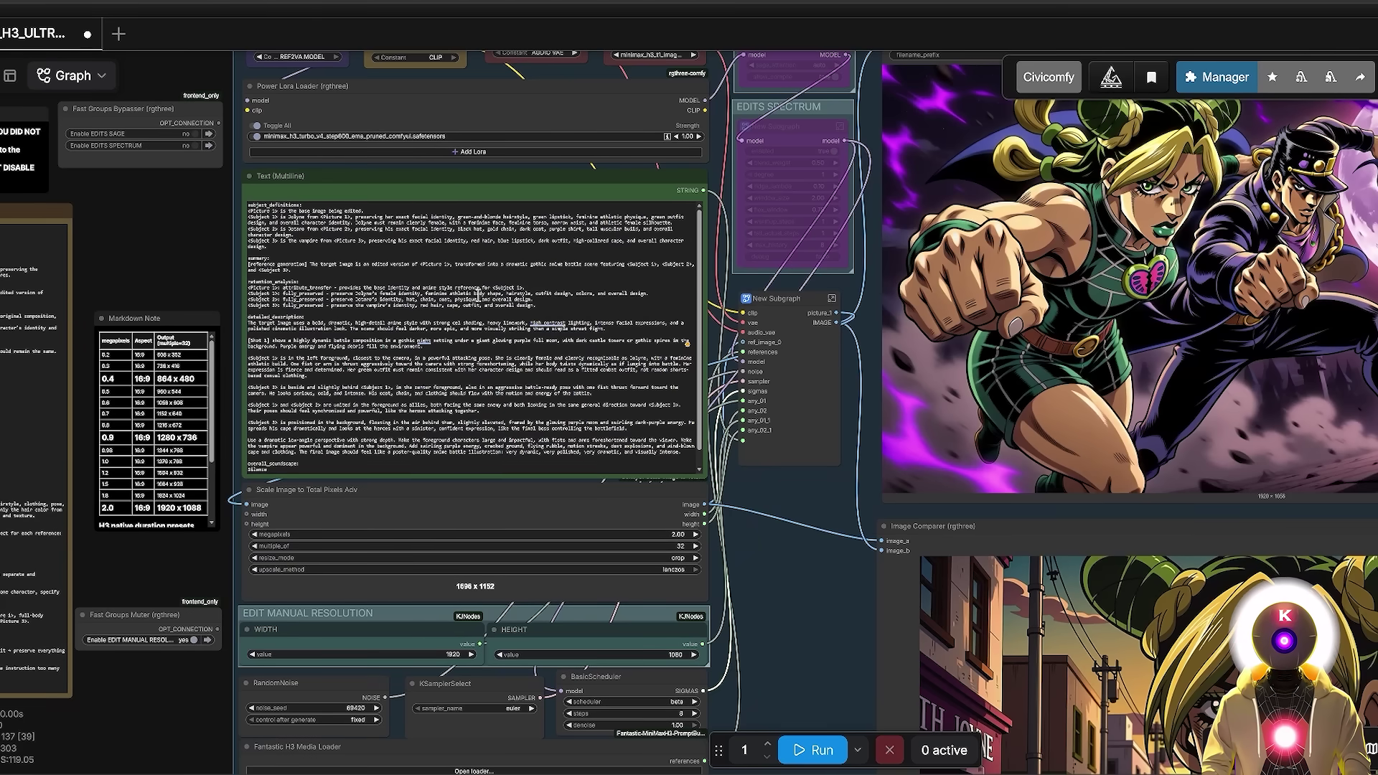
pyautogui.moveTo(856, 294); pyautogui.dragTo(535, 366)
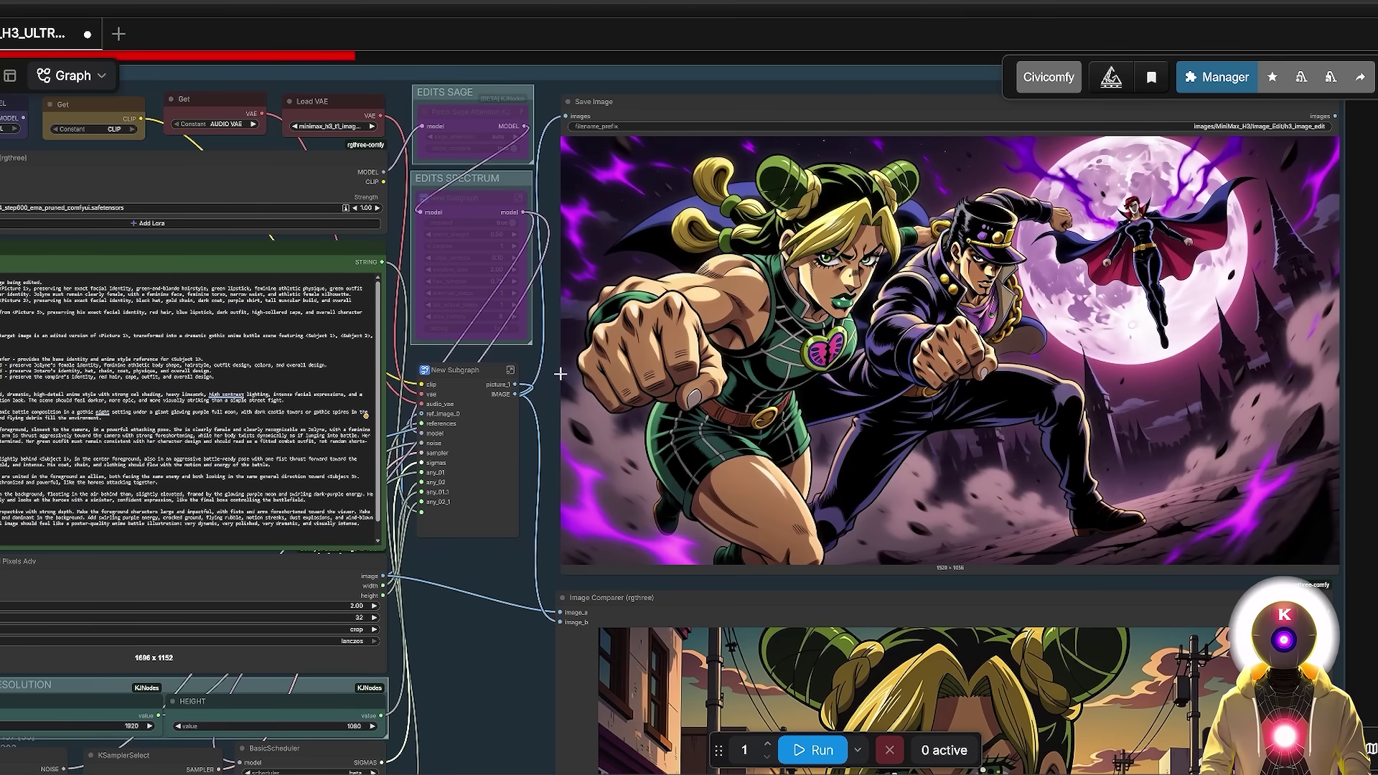
pyautogui.press('1')
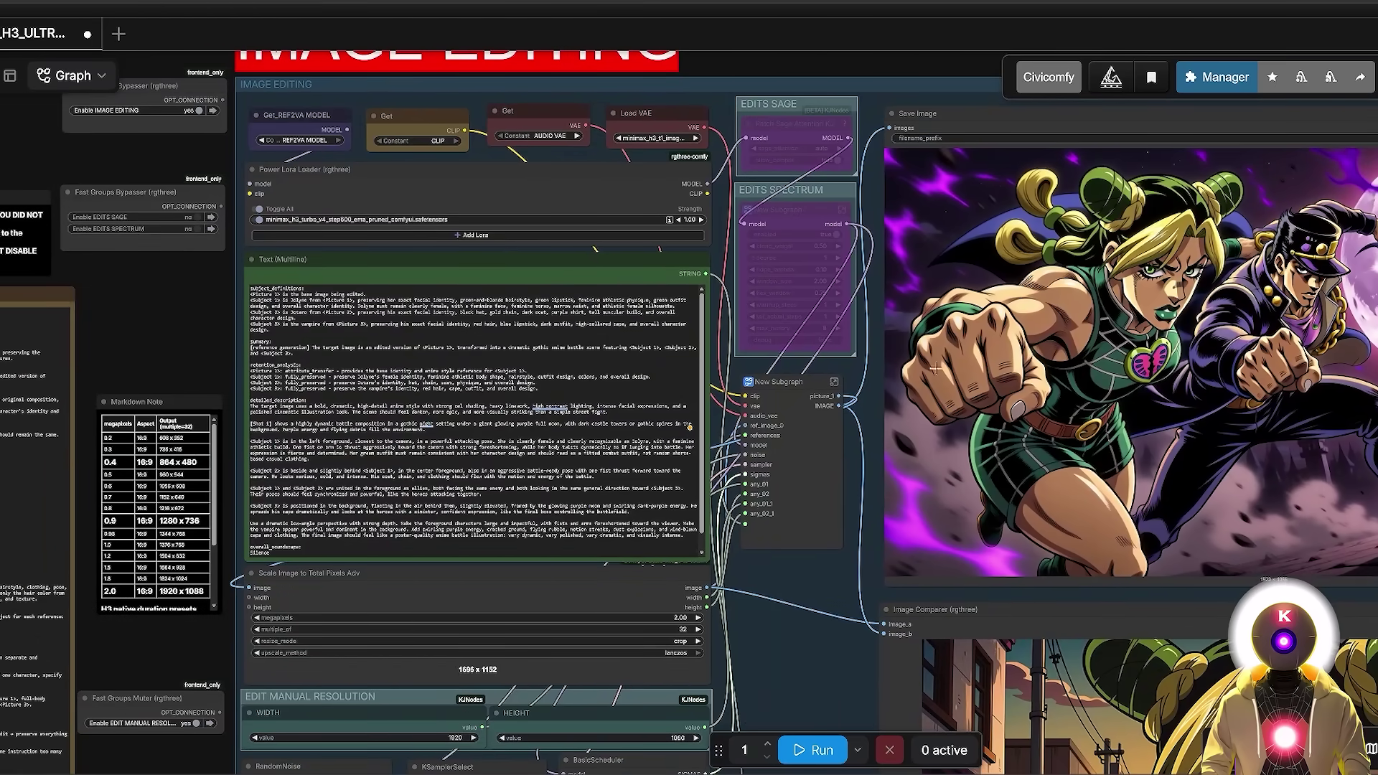
pyautogui.press('2')
pyautogui.moveTo(710, 407); pyautogui.dragTo(670, 400)
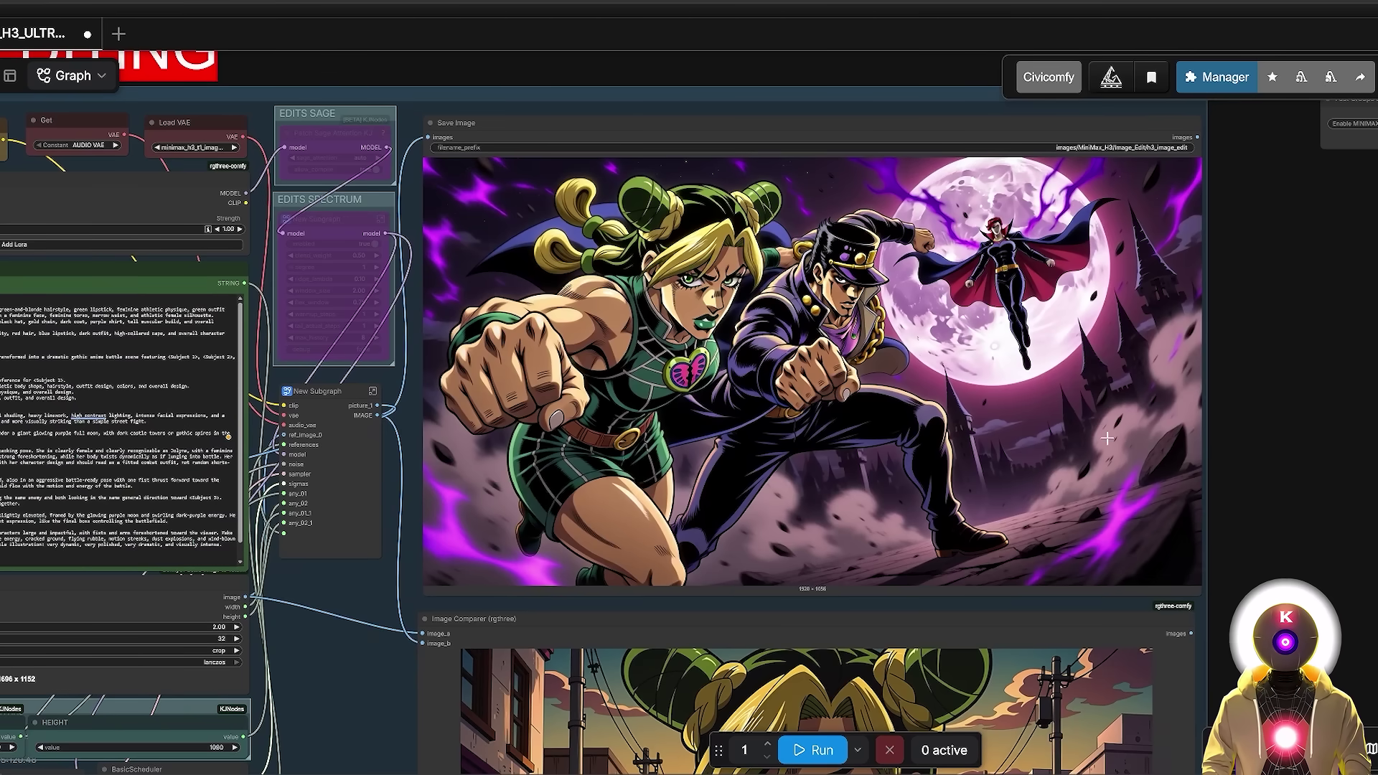
# Step: Enable the MiniMax H3 Director group and examine the Director node's resolution settings, timeline tracks and prompts
pyautogui.scroll(-5, 670, 373)
pyautogui.moveTo(976, 362); pyautogui.dragTo(333, 296)
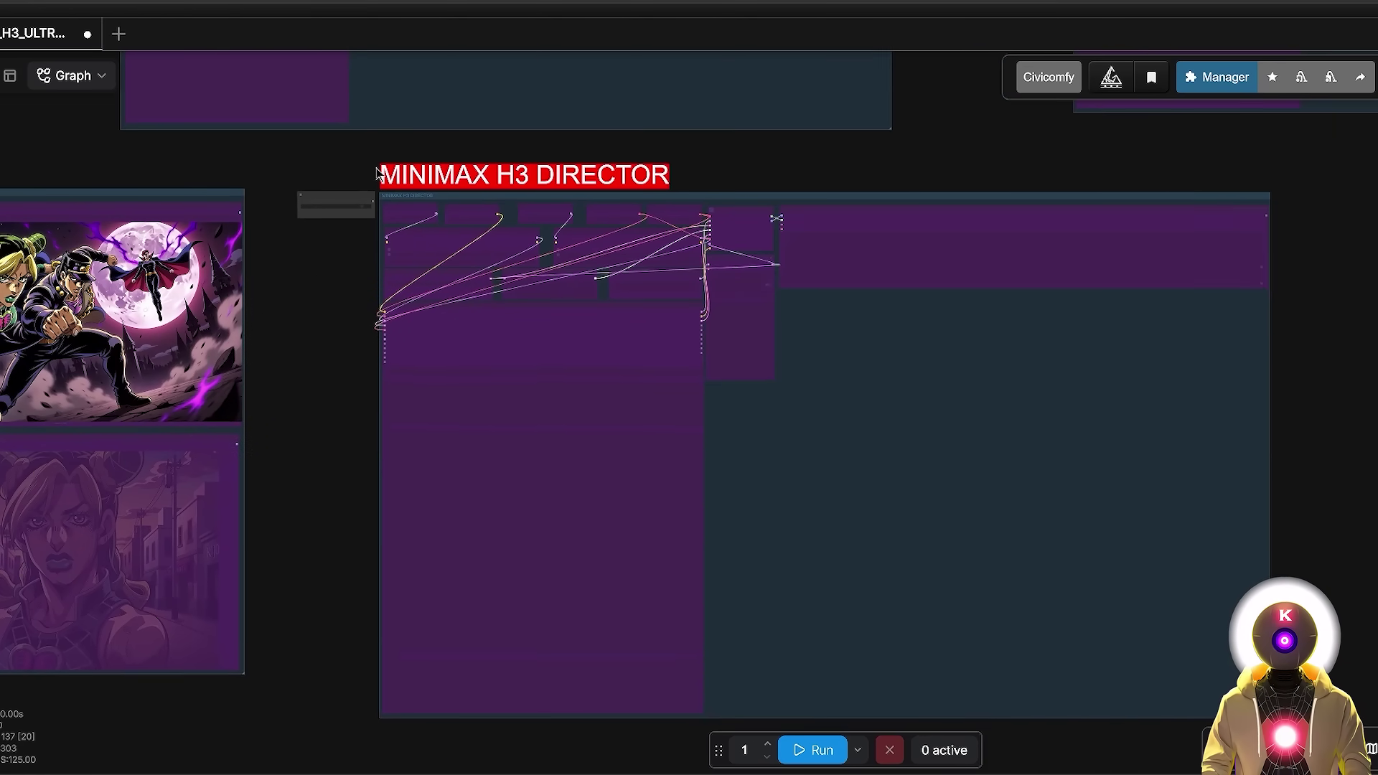
pyautogui.click(359, 206)
pyautogui.scroll(5, 316, 286)
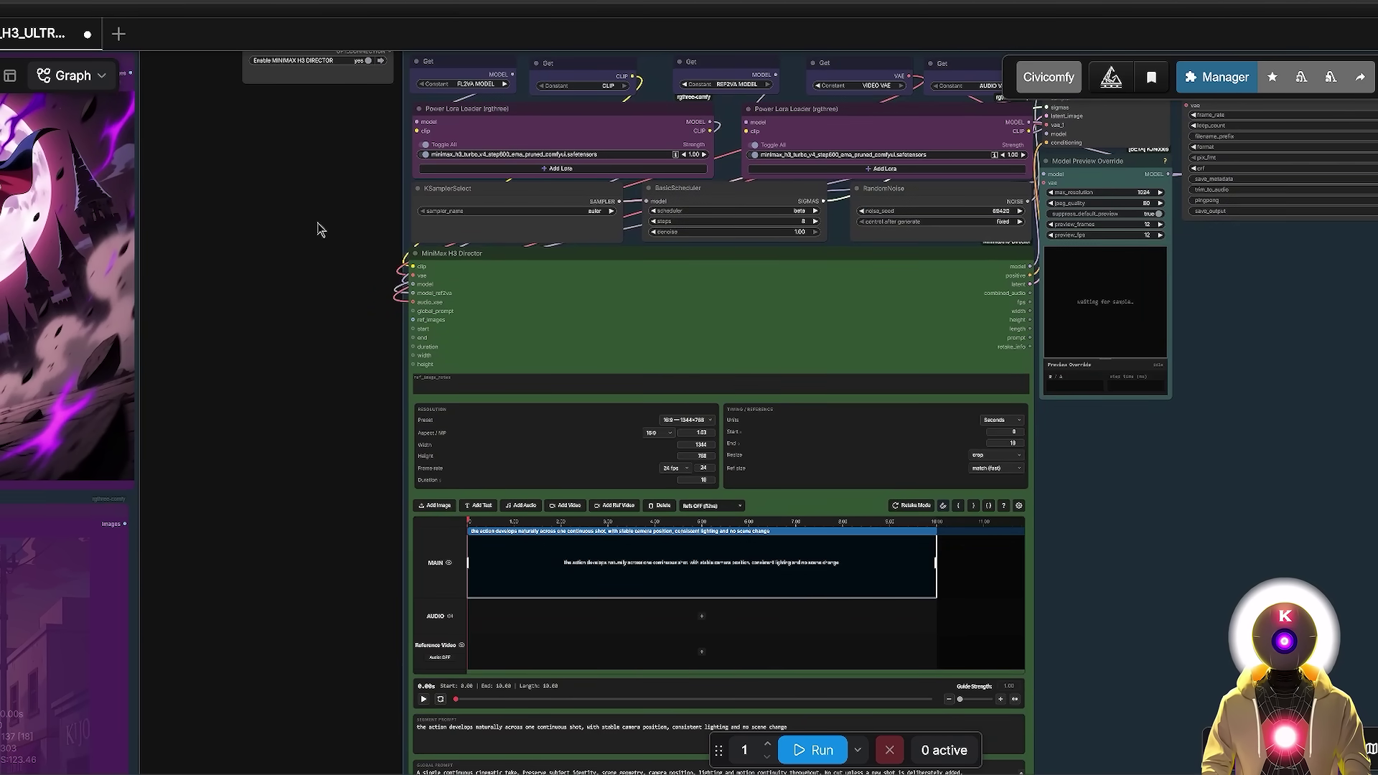
pyautogui.moveTo(1169, 467); pyautogui.dragTo(1170, 369)
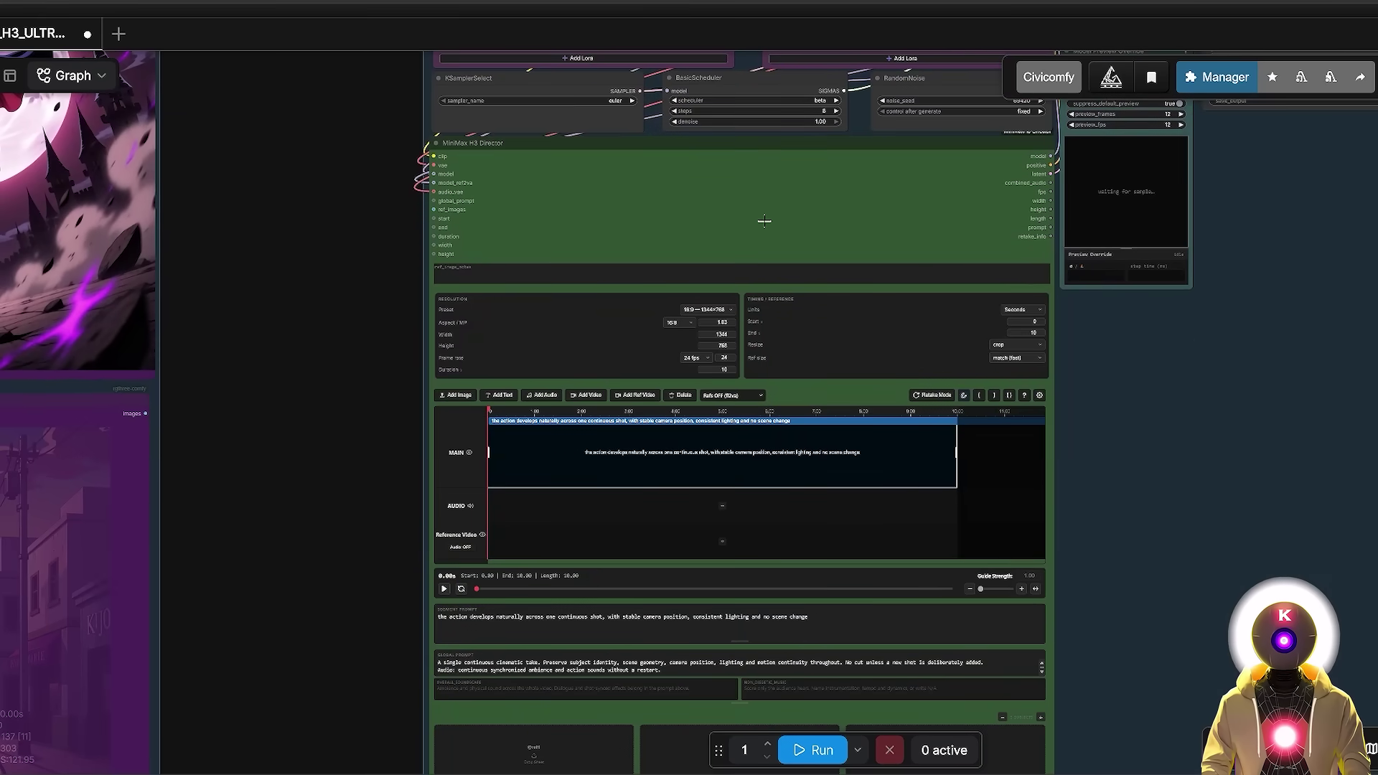
pyautogui.scroll(1, 765, 221)
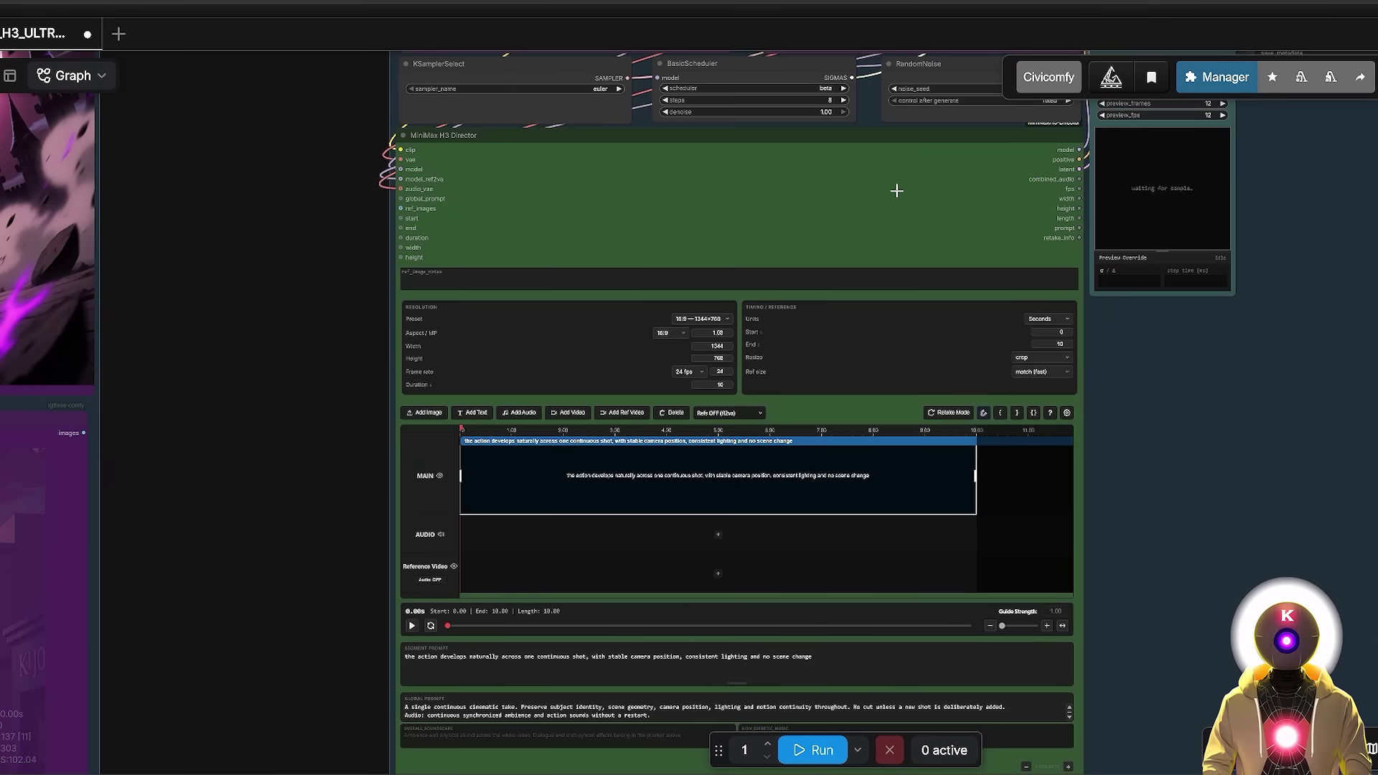
# Step: Move the Director timeline's playhead to about 2.21 s and shorten the main track's text segment to end there
pyautogui.scroll(-1, 896, 190)
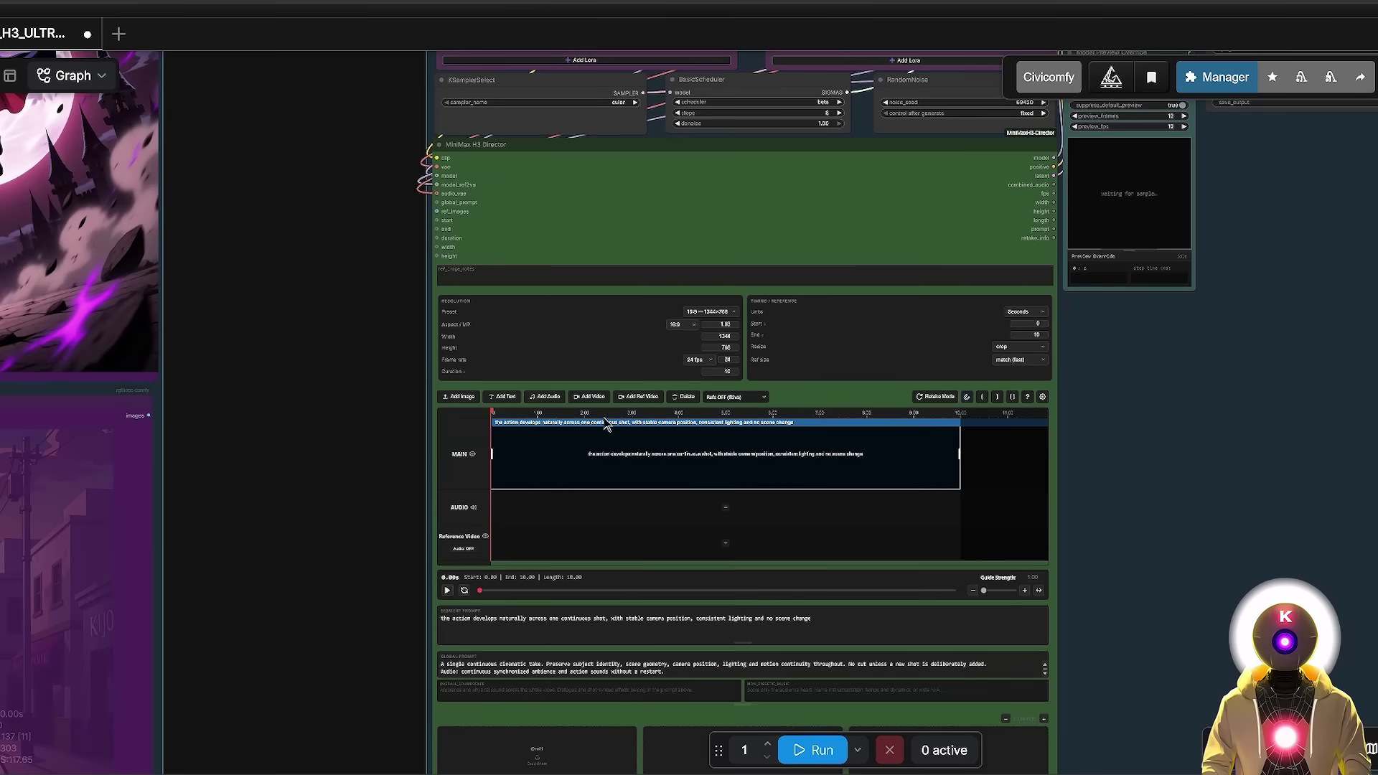
pyautogui.scroll(-3, 1039, 470)
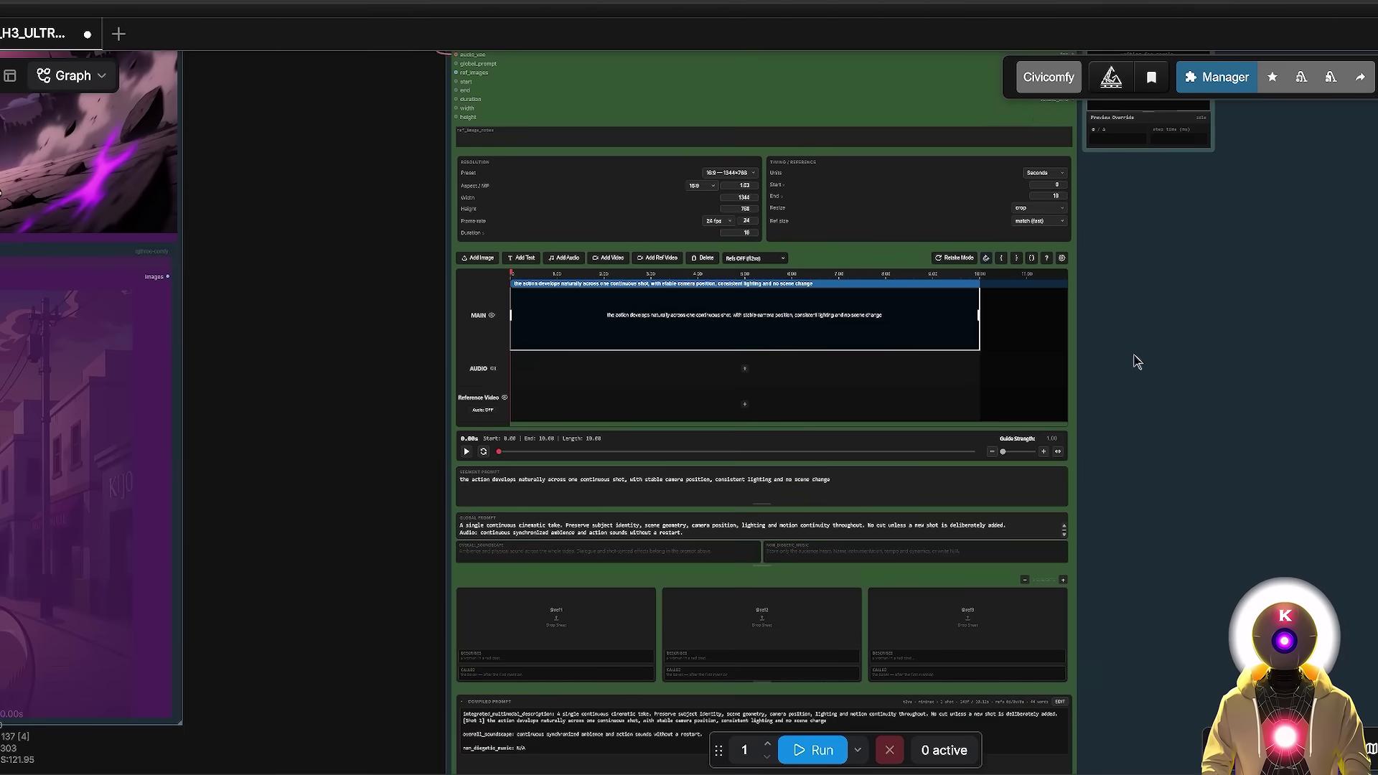
pyautogui.scroll(-2, 1119, 309)
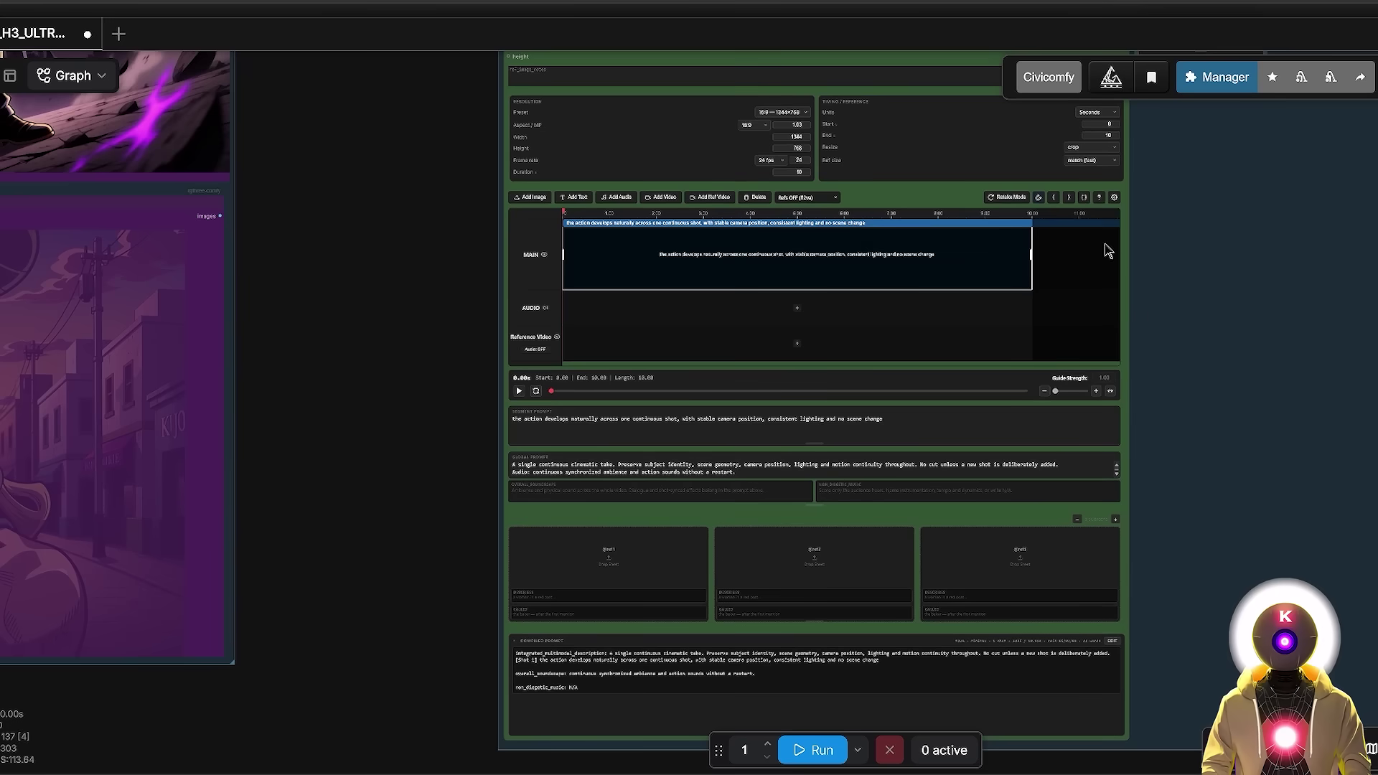
pyautogui.scroll(5, 947, 155)
pyautogui.moveTo(725, 337); pyautogui.dragTo(409, 336)
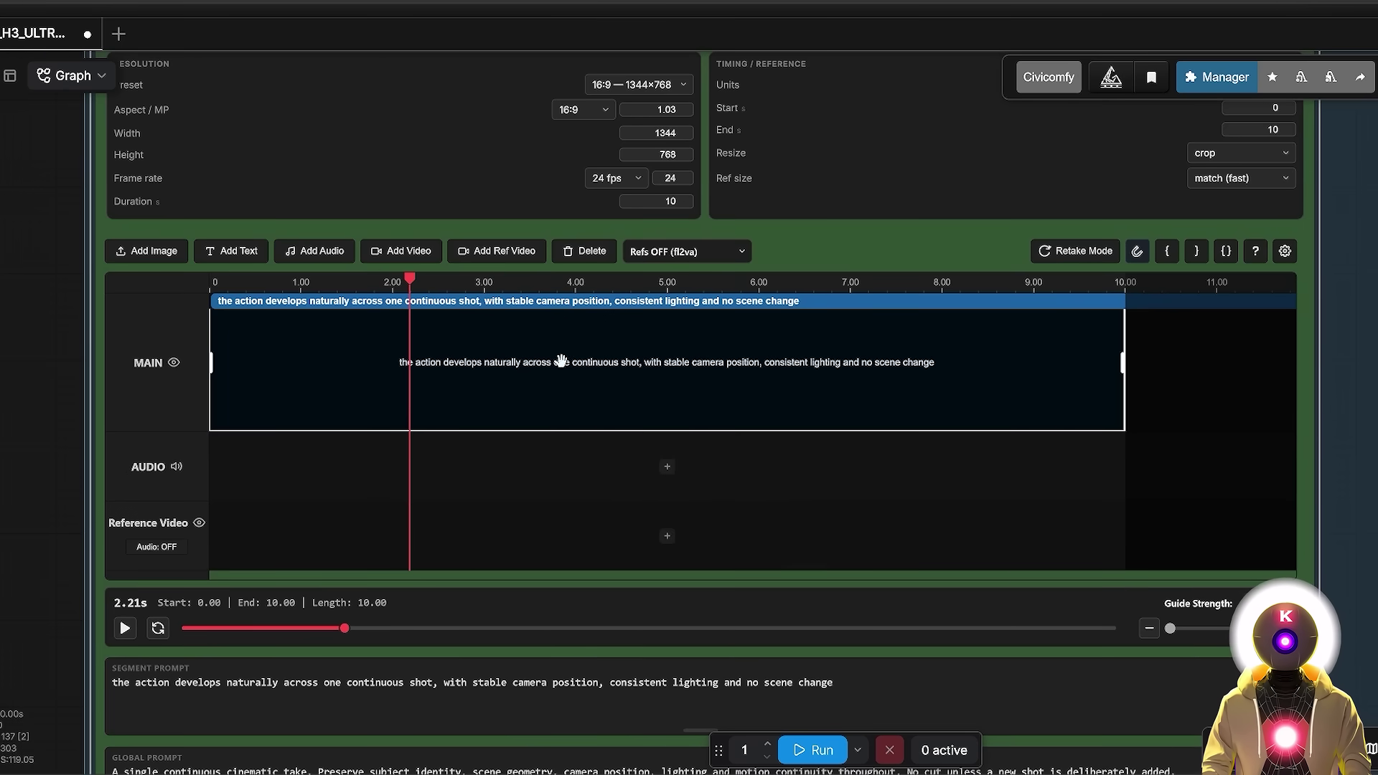
pyautogui.moveTo(1123, 361); pyautogui.dragTo(394, 358)
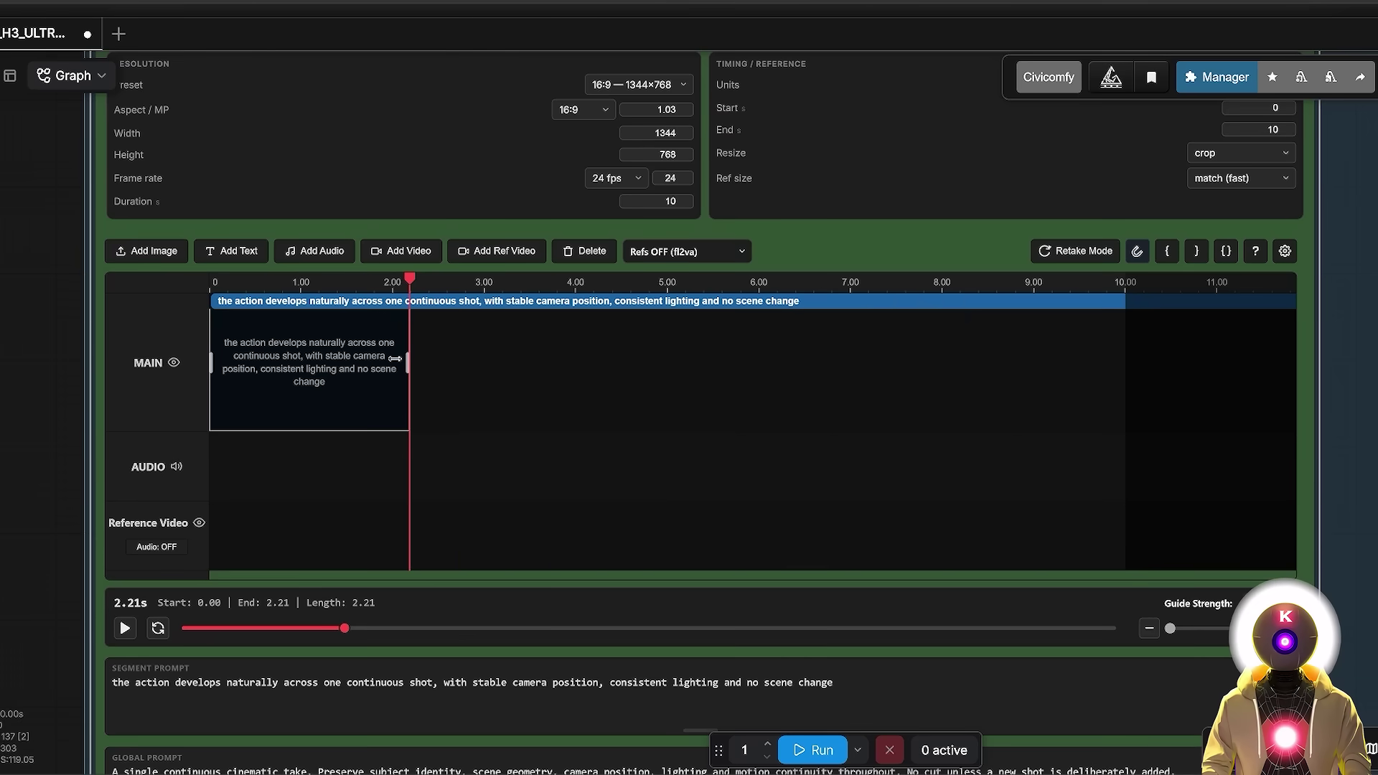
# Step: Set the Director's duration to 5 seconds and extend the main track's text segment to about 4.71 s
pyautogui.scroll(2, 394, 358)
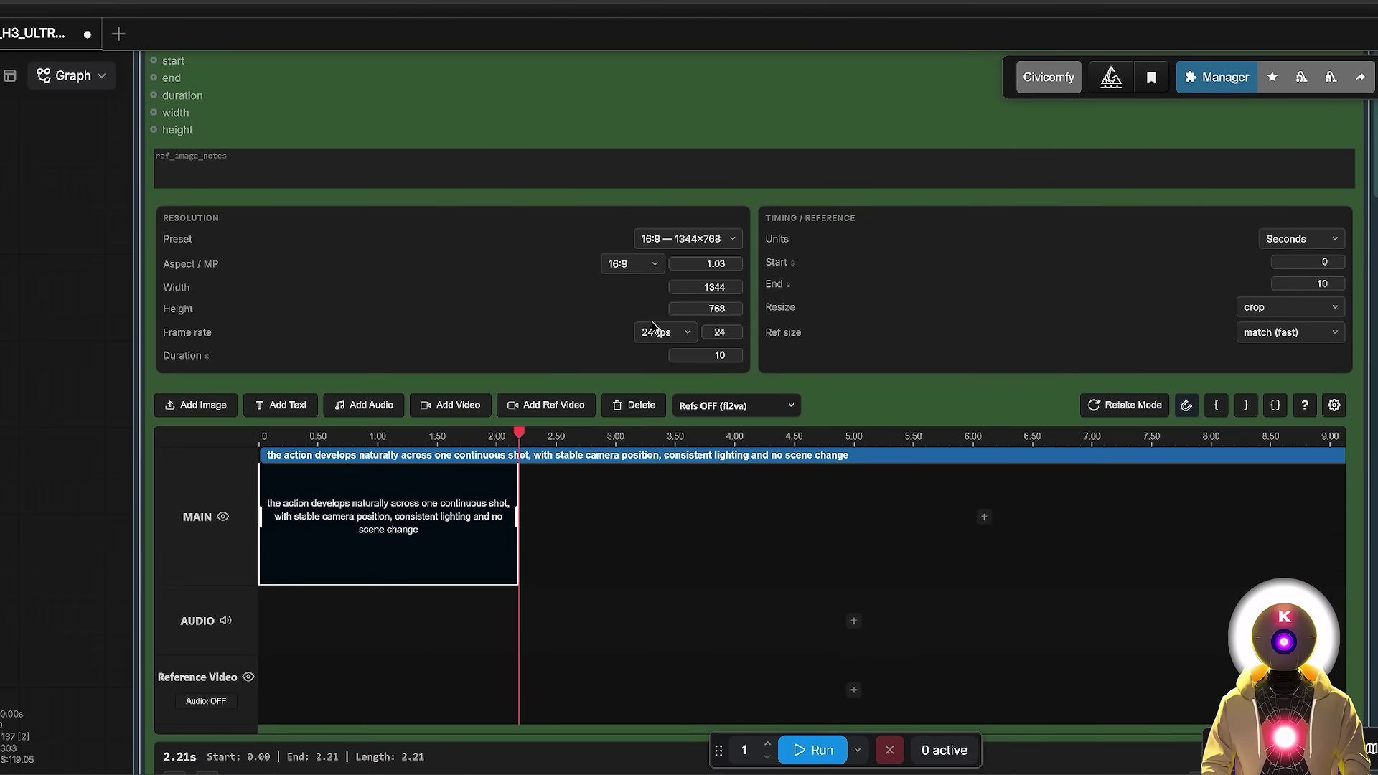
pyautogui.doubleClick(714, 356)
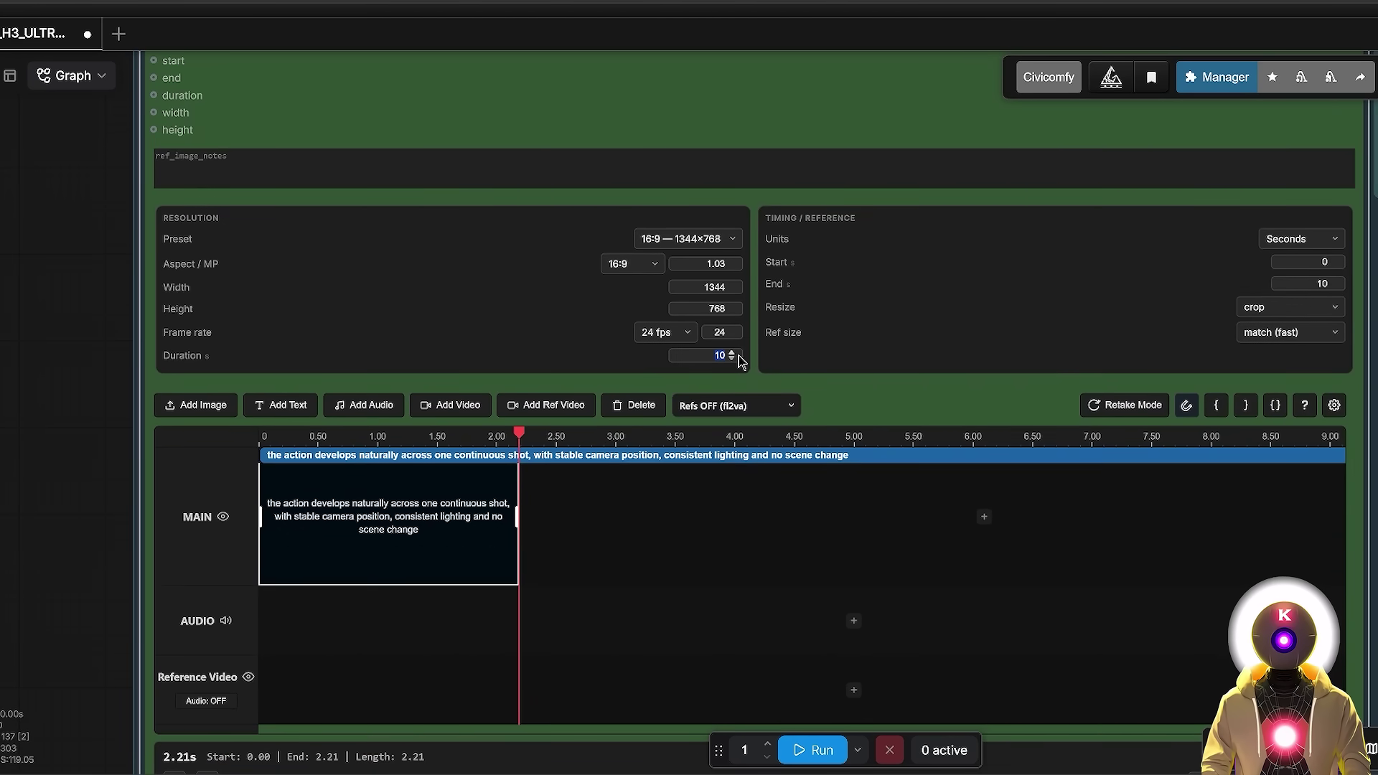
pyautogui.write('5')
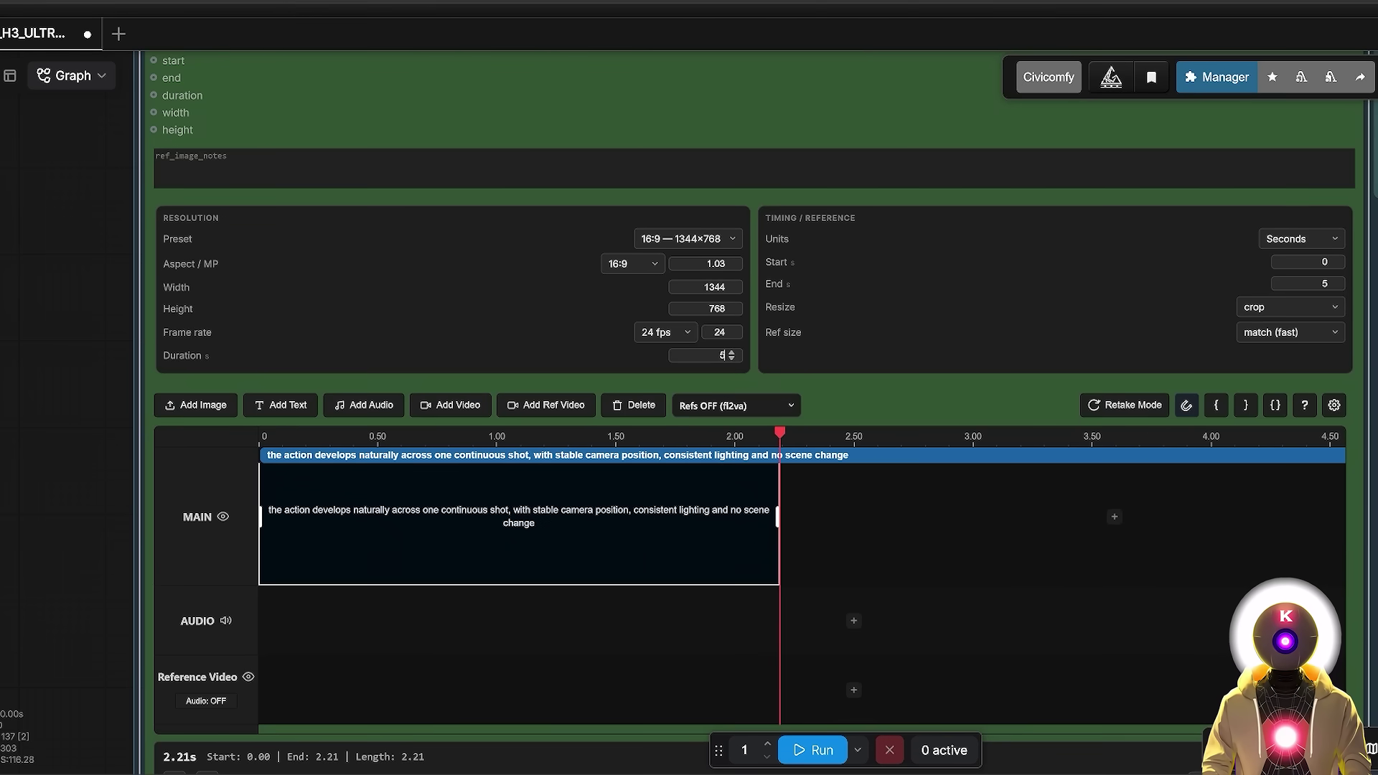
pyautogui.moveTo(779, 517); pyautogui.dragTo(1045, 394)
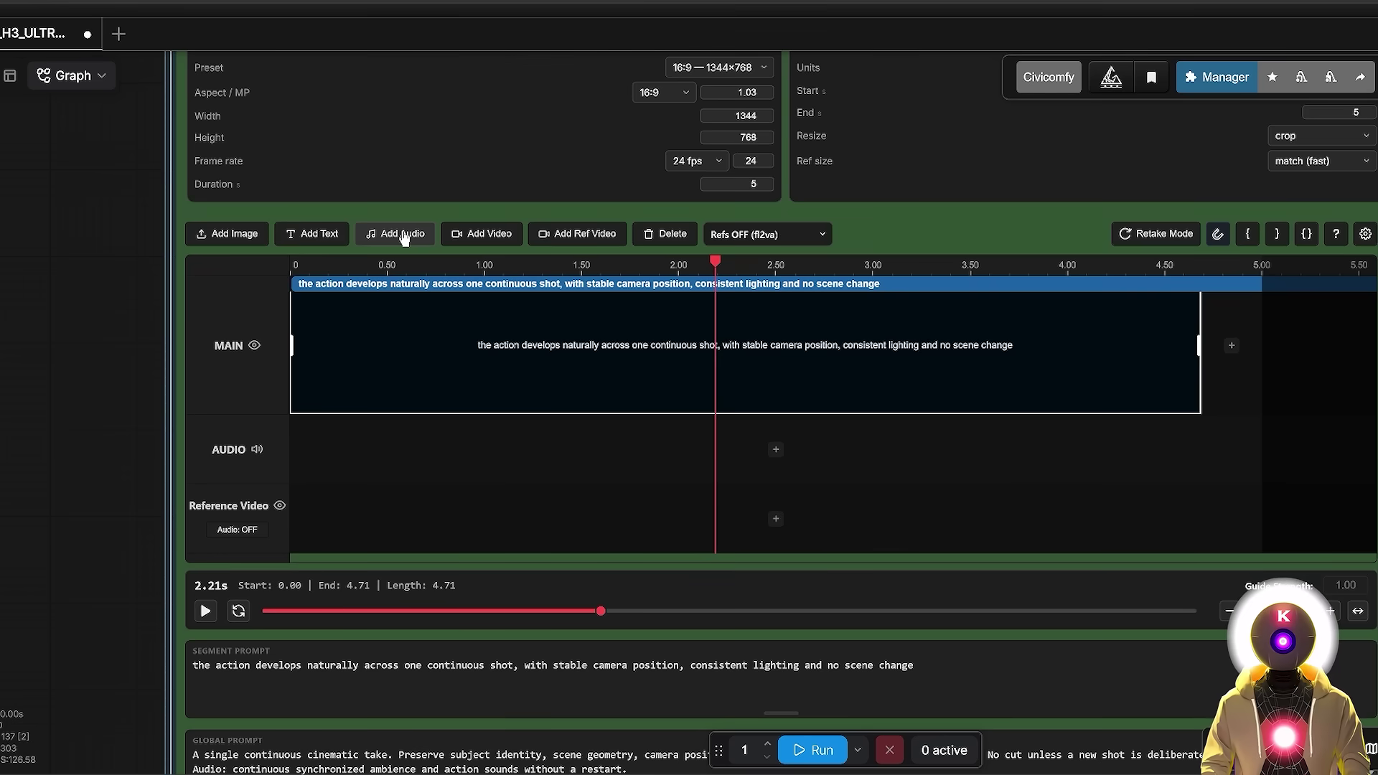
# Step: Shorten the text segment to about 1.21 s and add the old warrior picture as an image segment after it
pyautogui.click(820, 243)
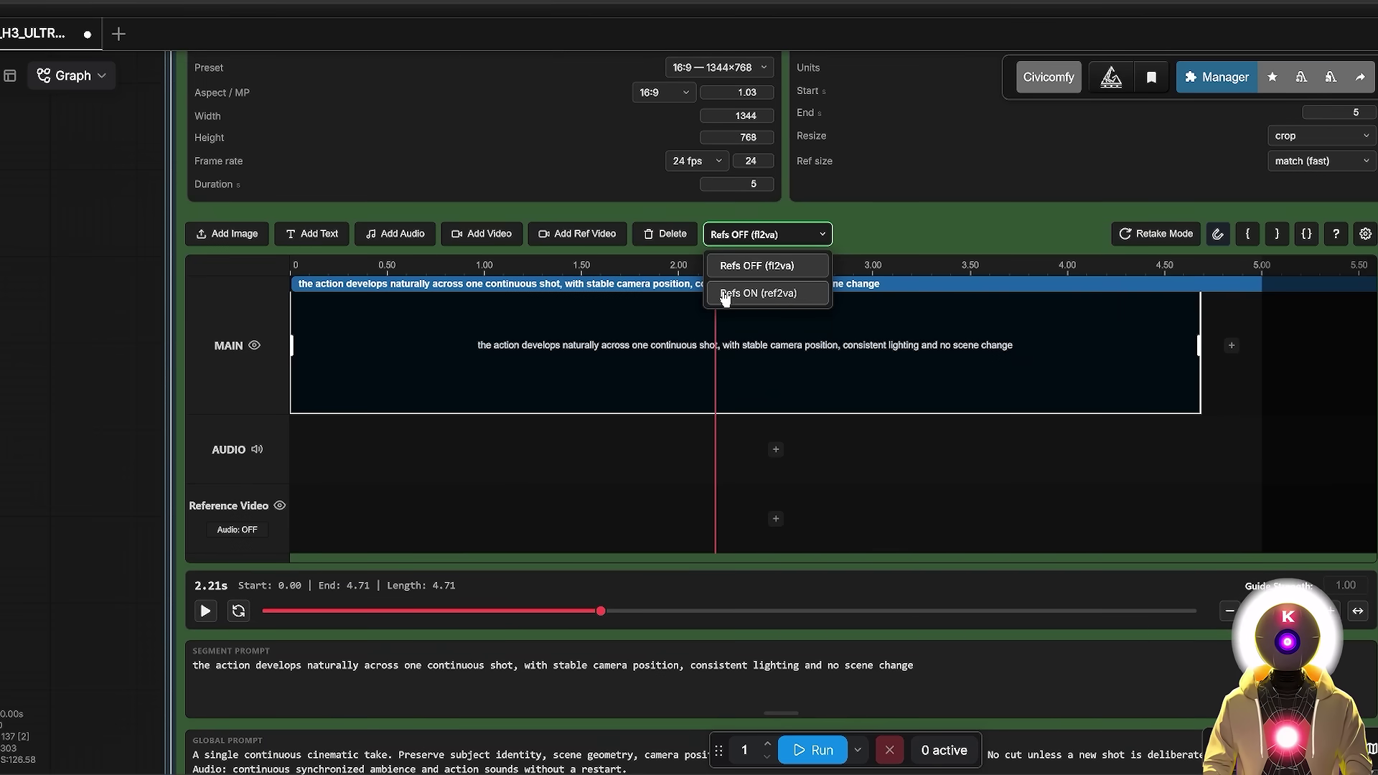
pyautogui.click(762, 295)
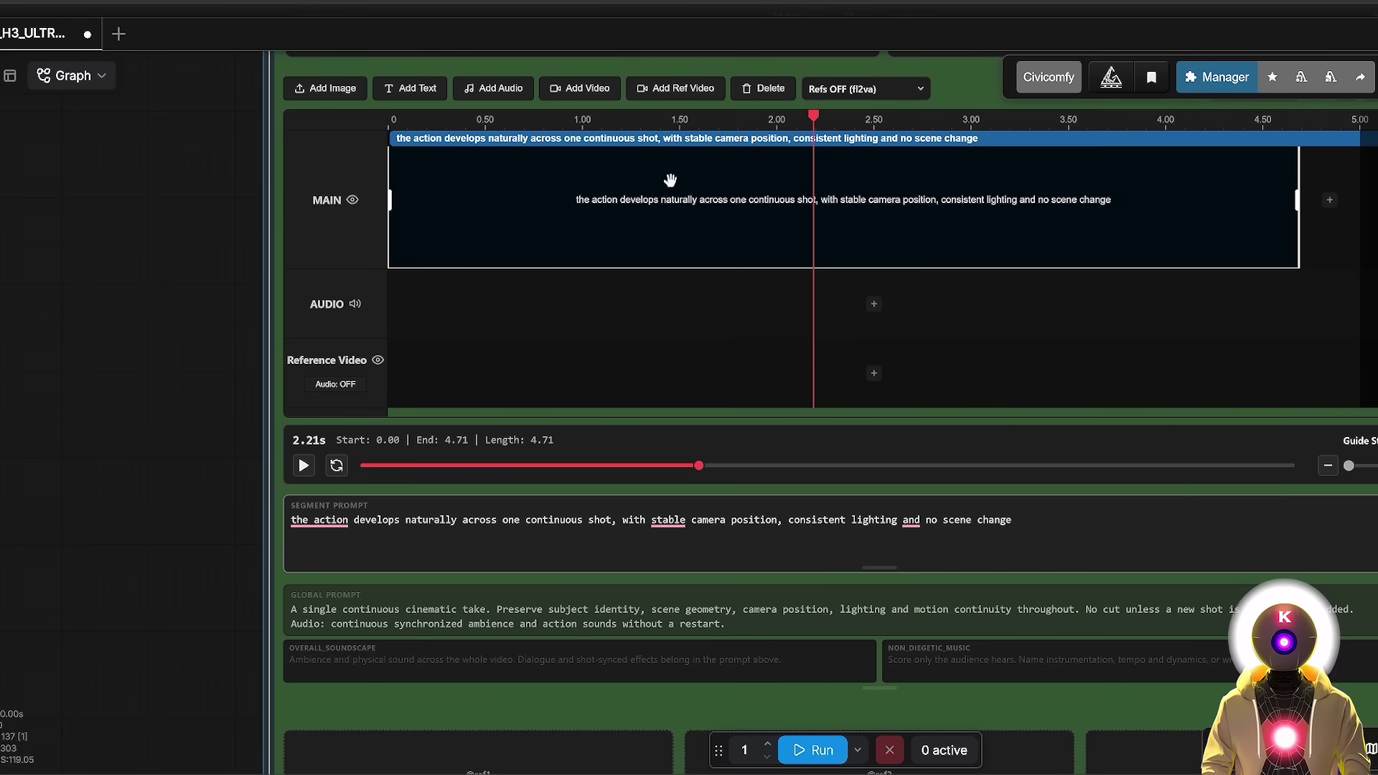
pyautogui.moveTo(1292, 200); pyautogui.dragTo(620, 201)
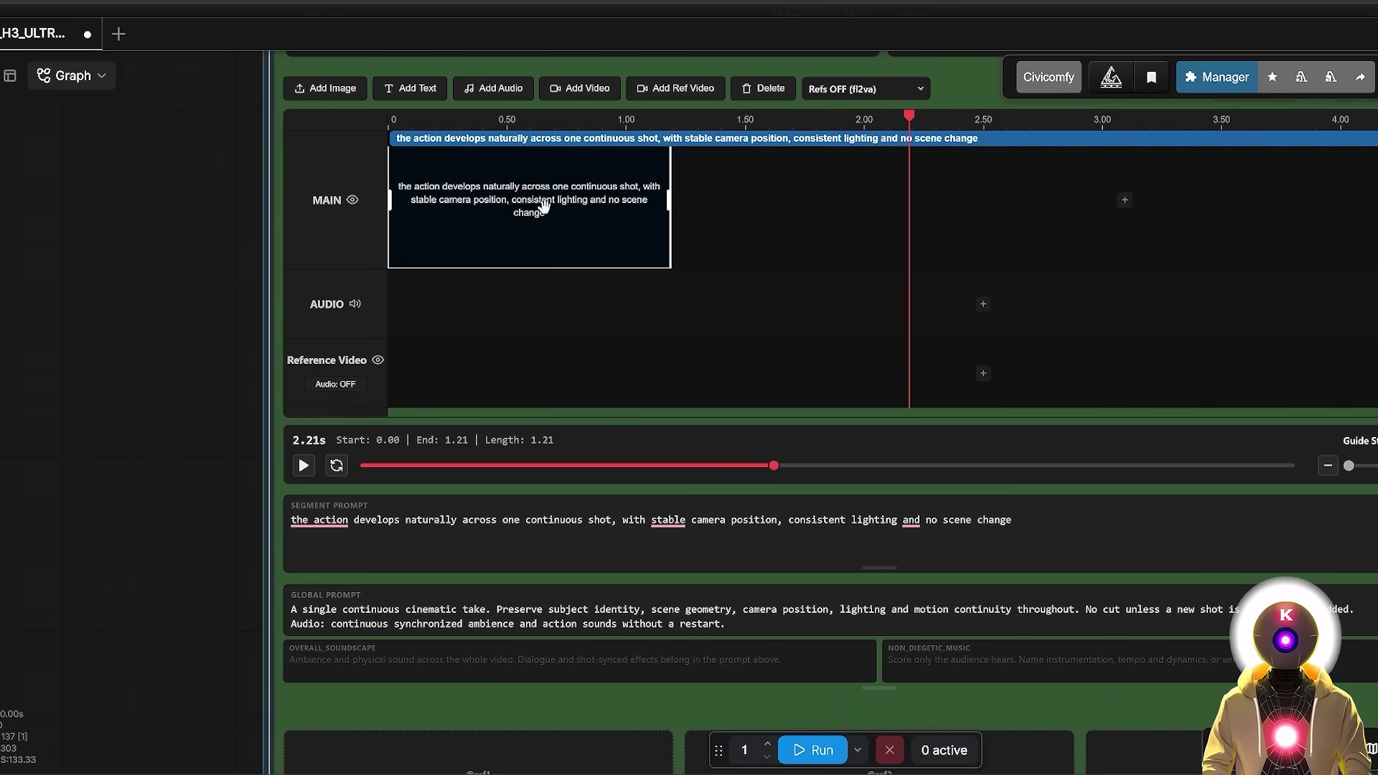
pyautogui.click(1130, 198)
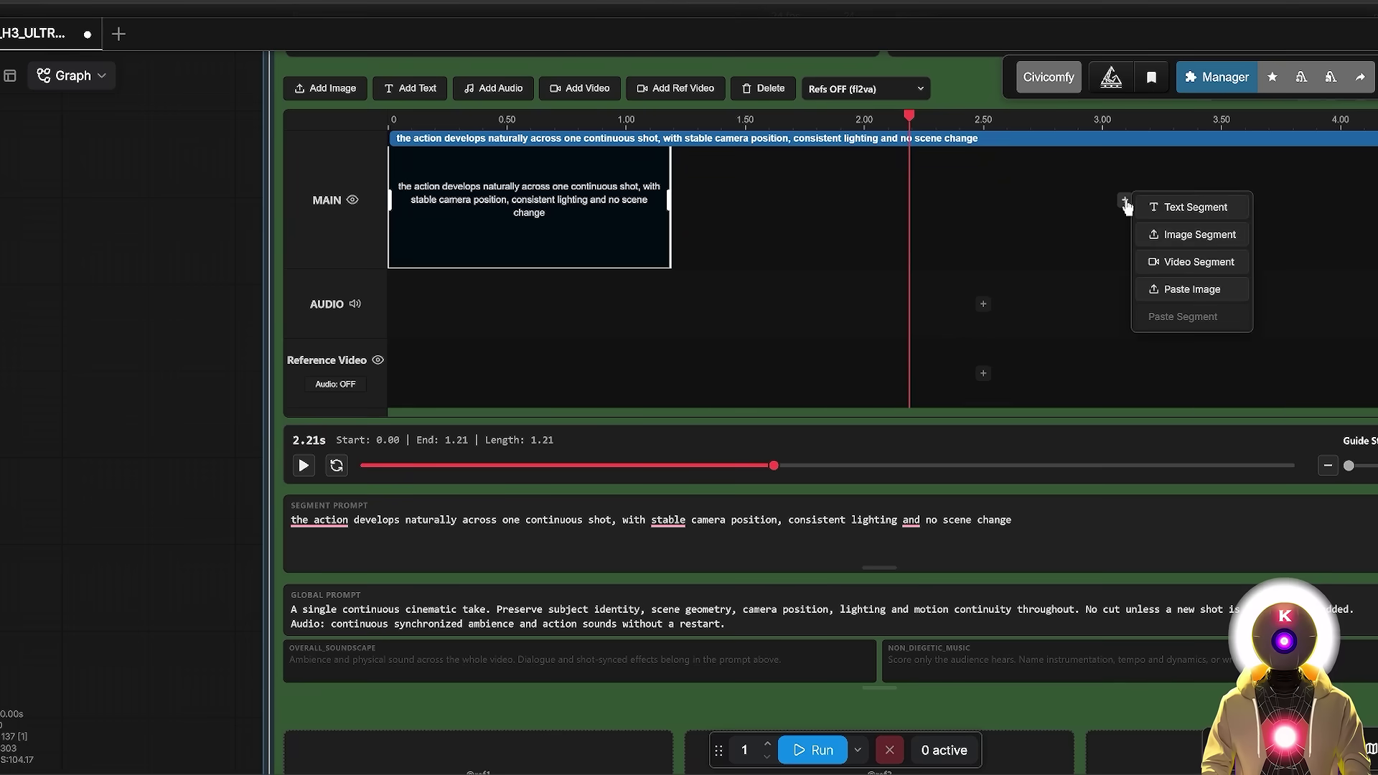
pyautogui.click(1184, 235)
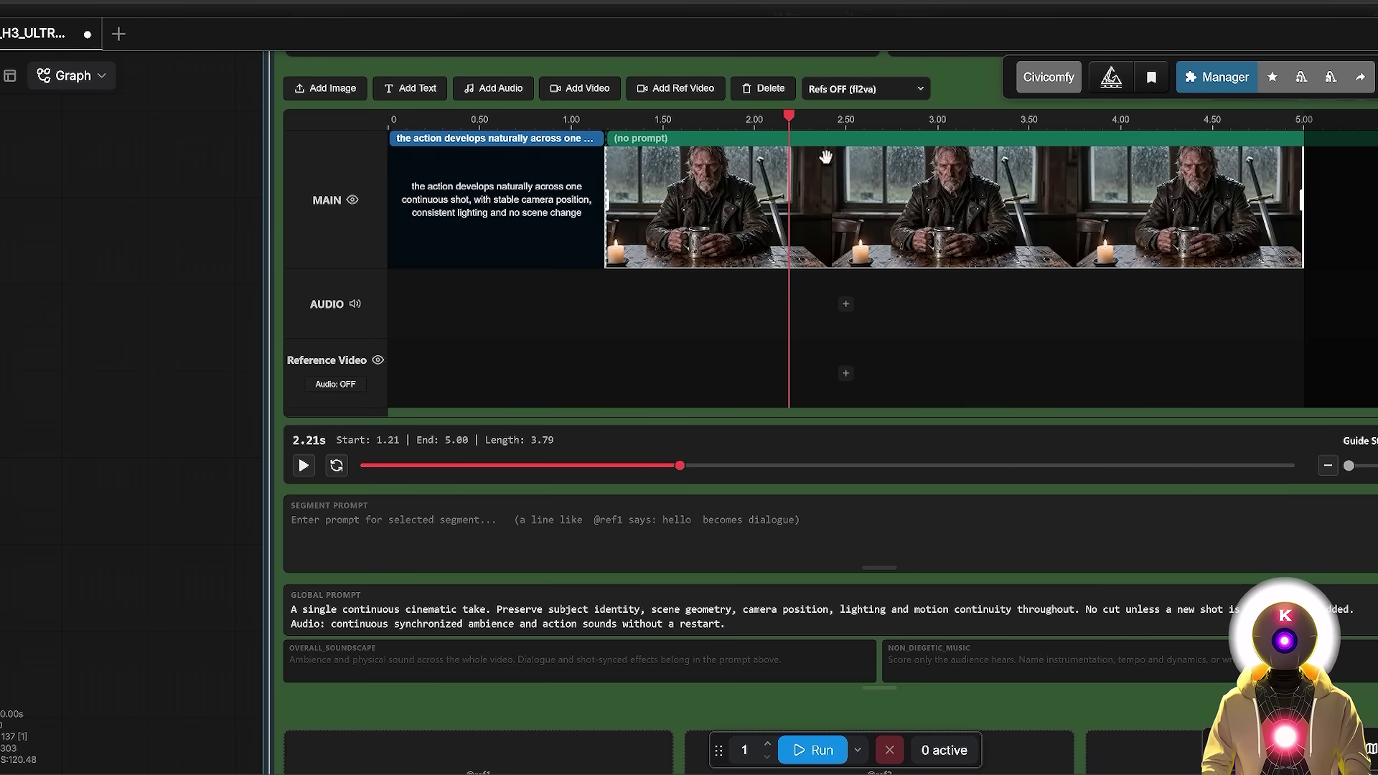
# Step: Examine the Director's segment prompt, global prompt, overall soundscape and non-diegetic music fields
pyautogui.click(441, 527)
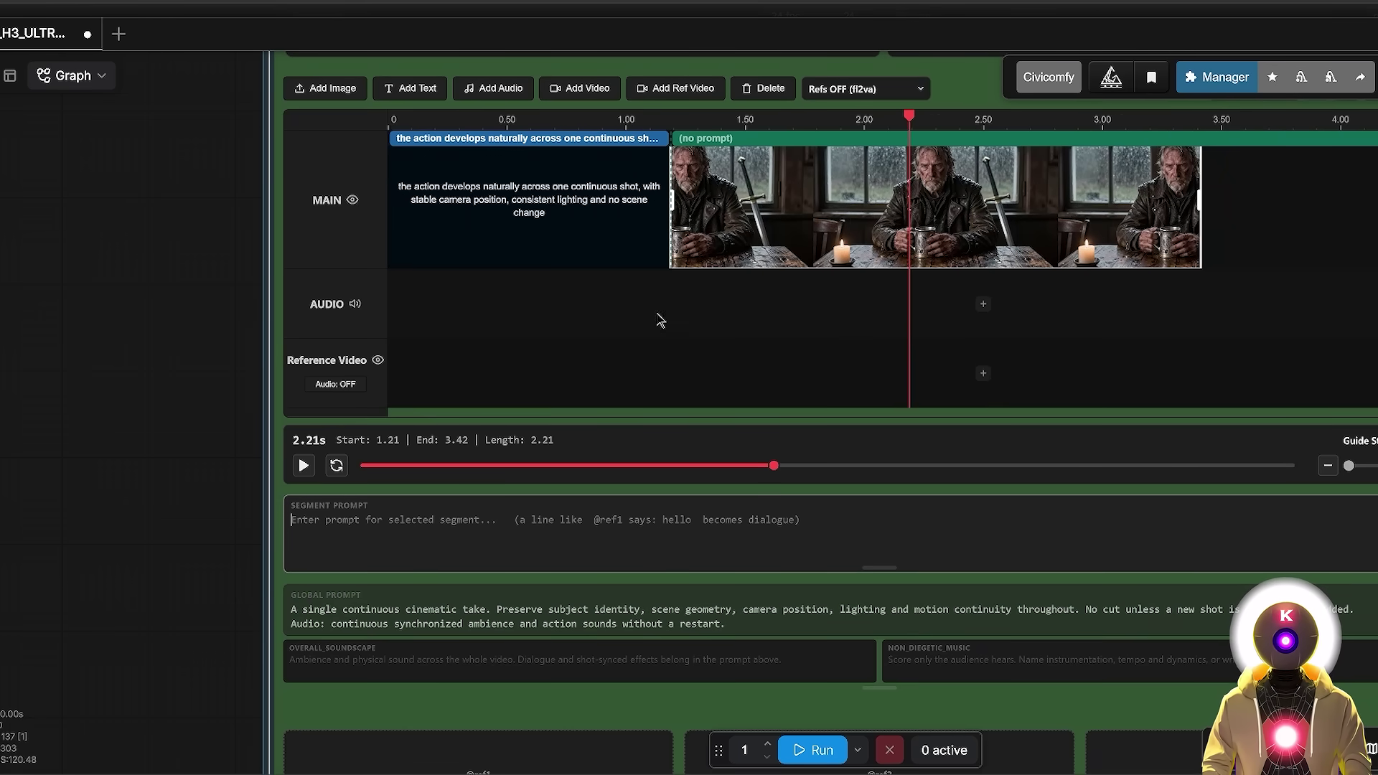
pyautogui.scroll(-3, 676, 345)
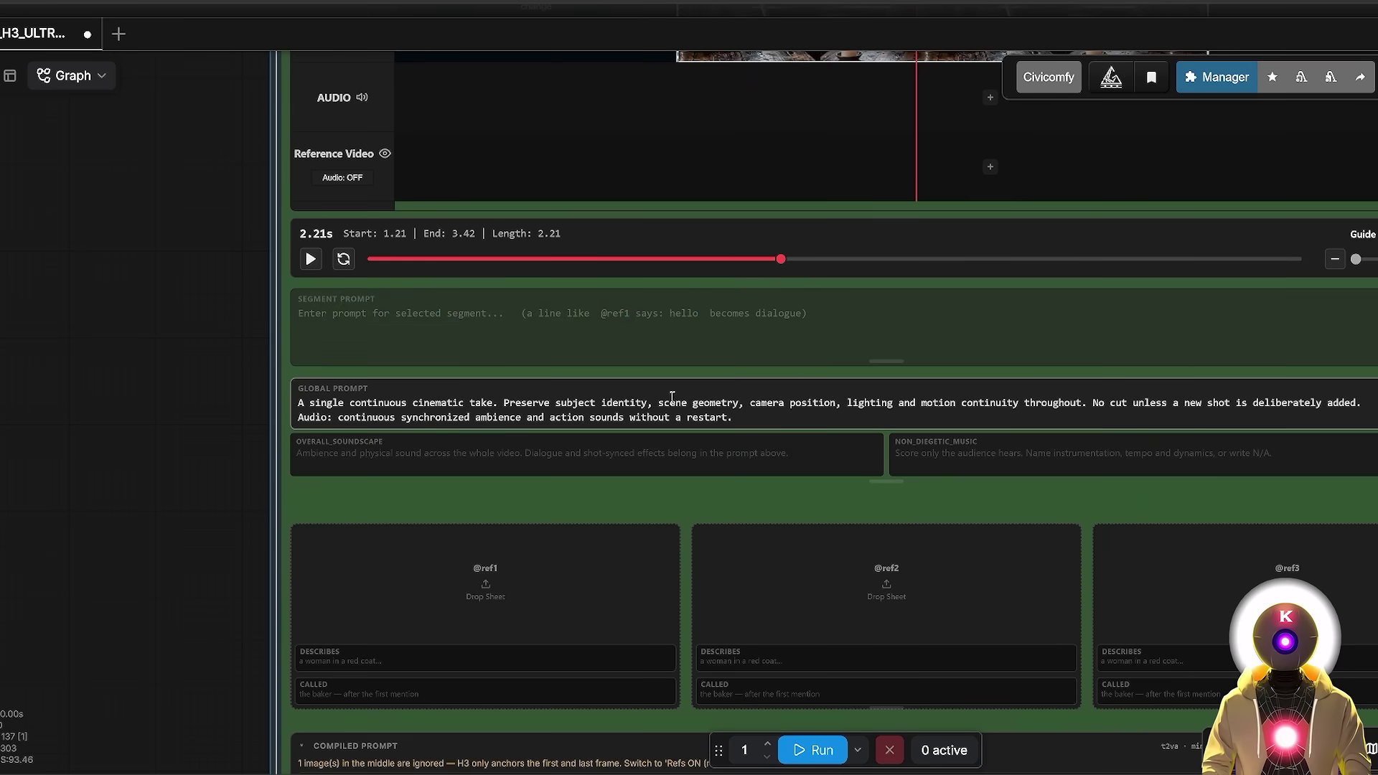
pyautogui.moveTo(259, 367); pyautogui.dragTo(188, 428)
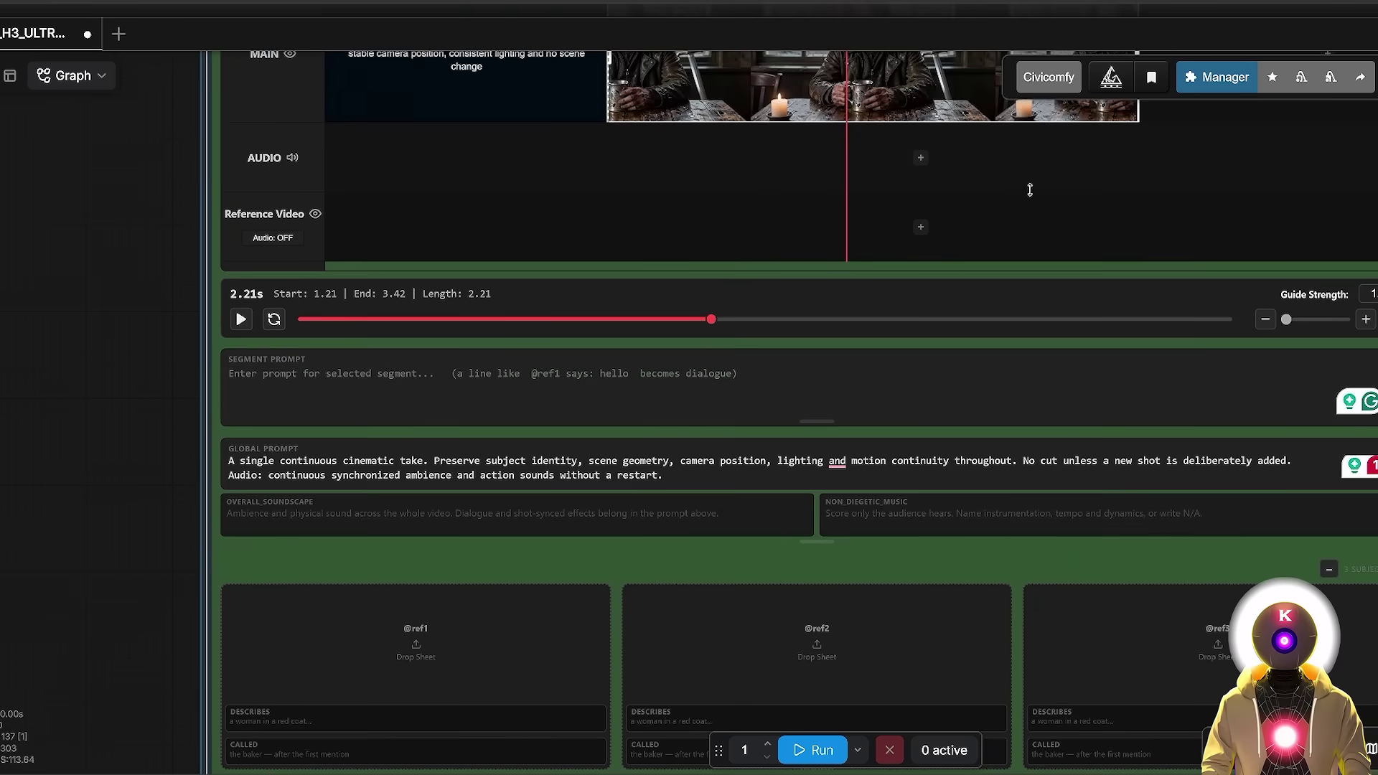
pyautogui.click(746, 476)
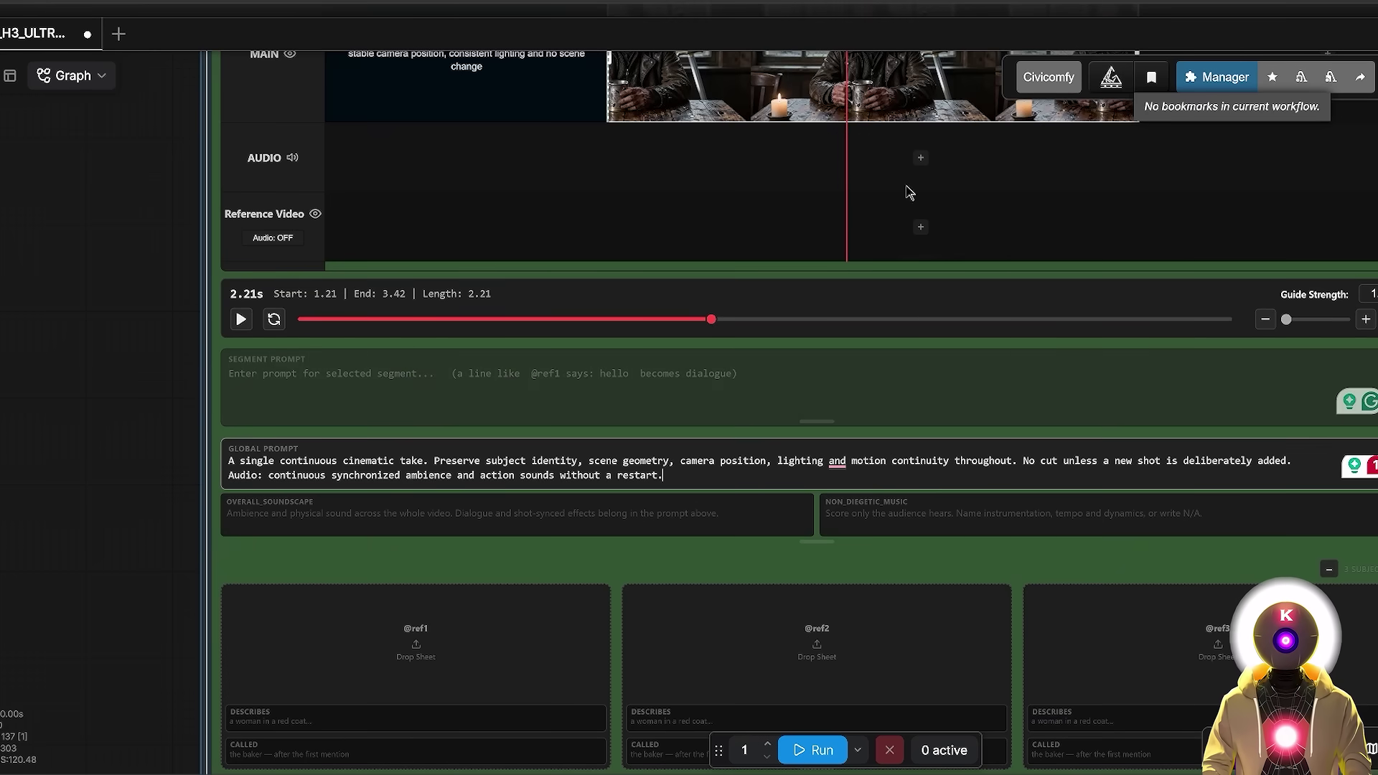
pyautogui.click(393, 509)
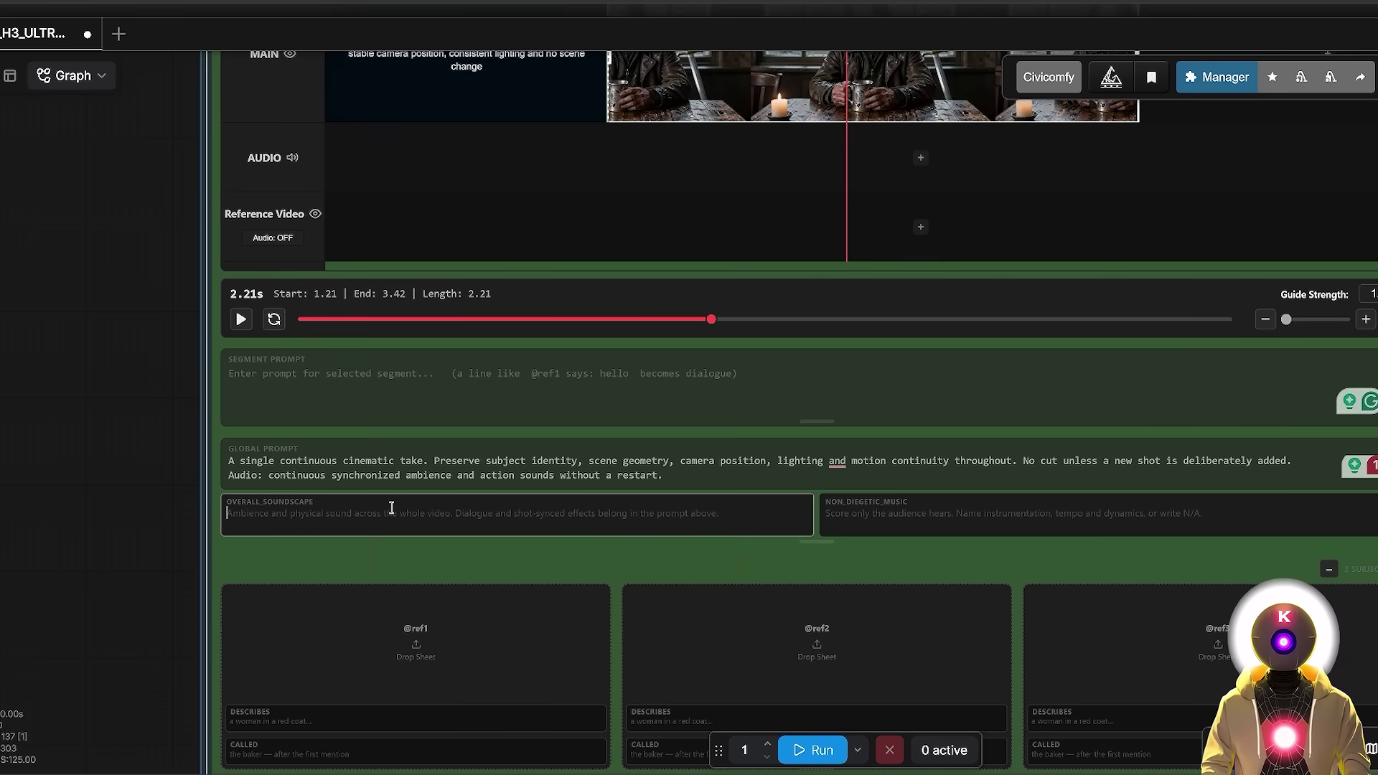
pyautogui.click(906, 512)
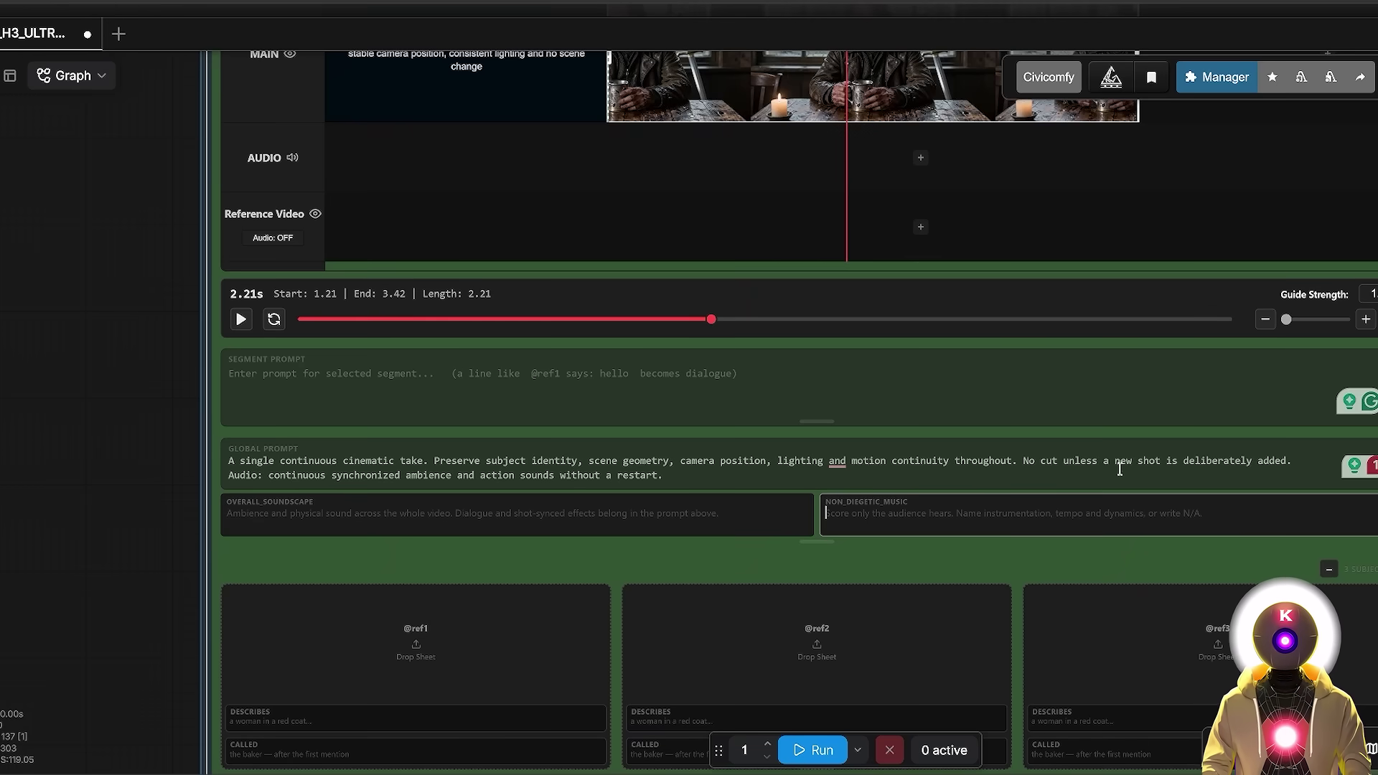
pyautogui.scroll(-3, 246, 434)
pyautogui.scroll(2, 232, 434)
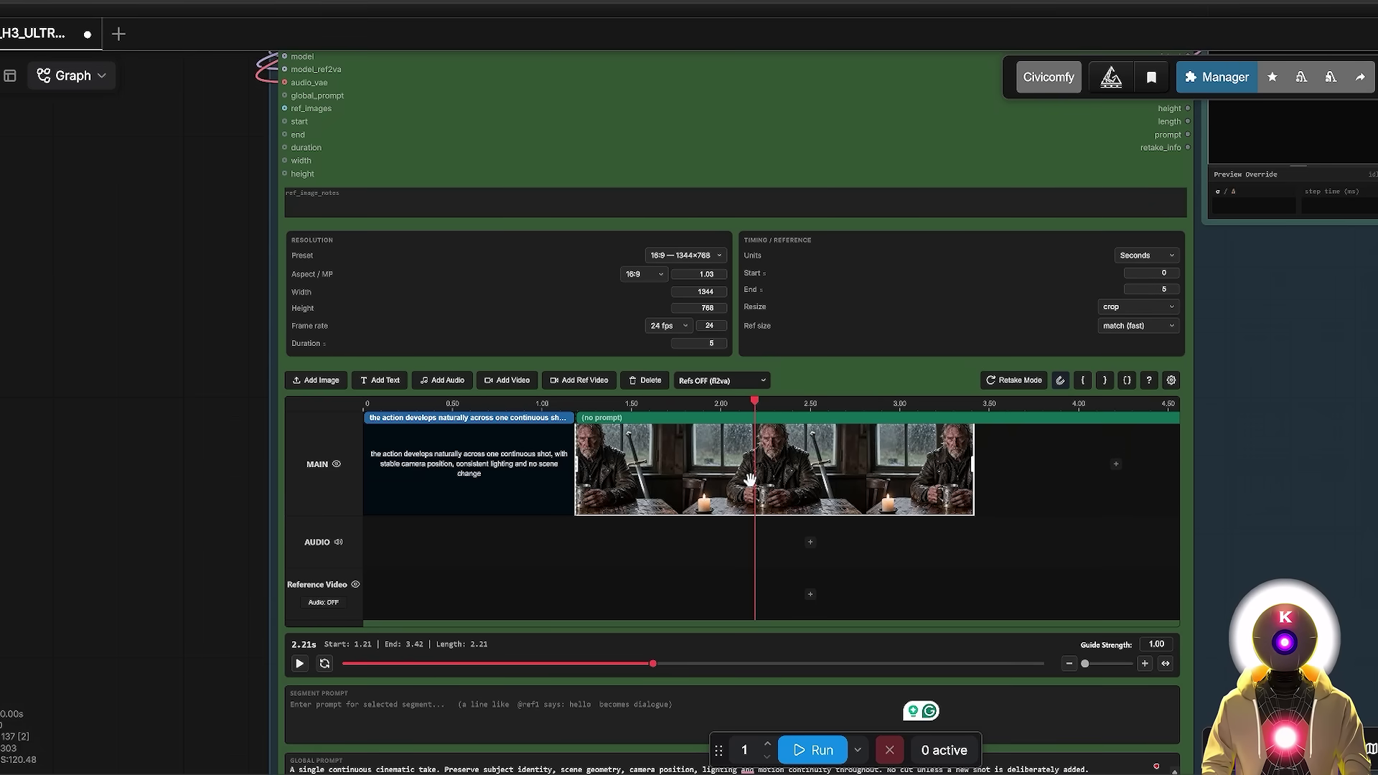
# Step: Trim the image segment to end at 3.00 s and add an empty text segment after it, running to 5.00 s
pyautogui.moveTo(974, 466); pyautogui.dragTo(898, 480)
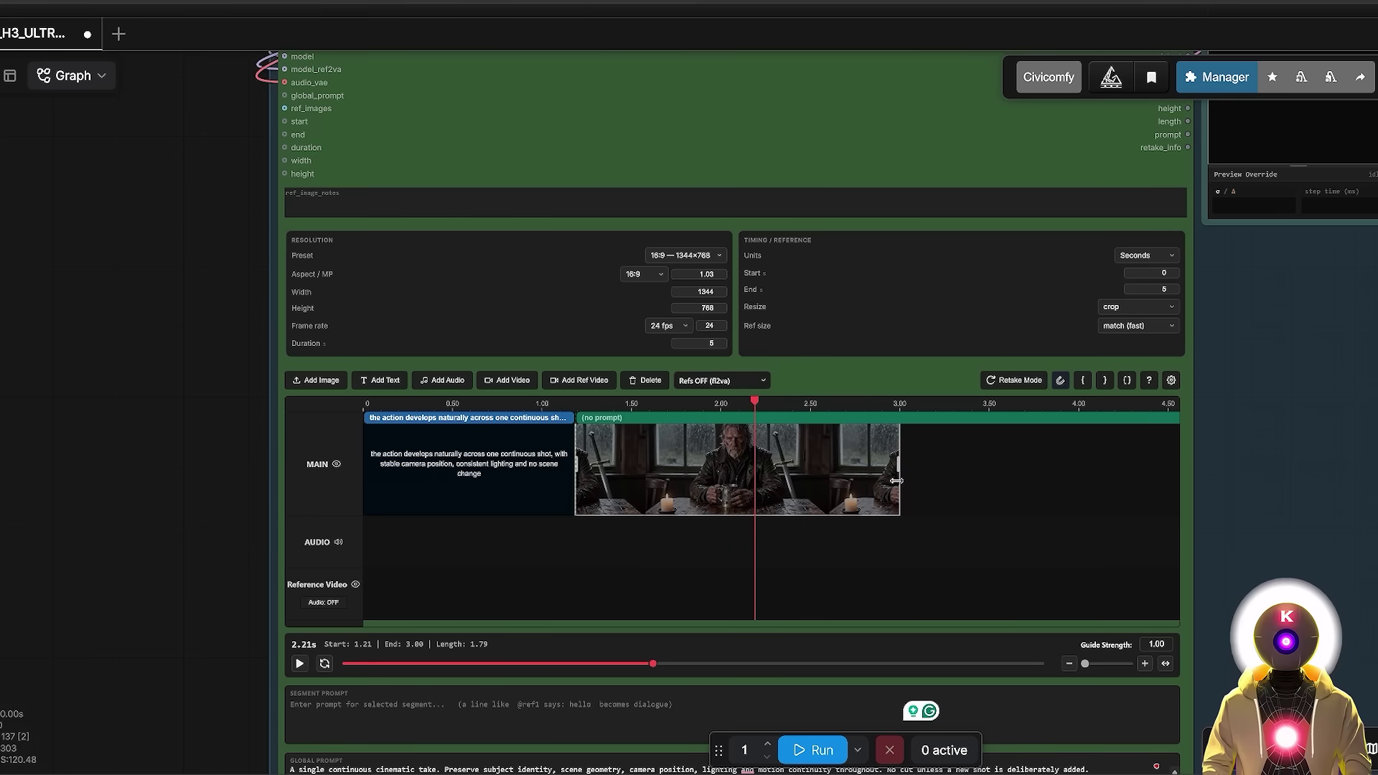
pyautogui.rightClick(1091, 440)
pyautogui.click(1104, 468)
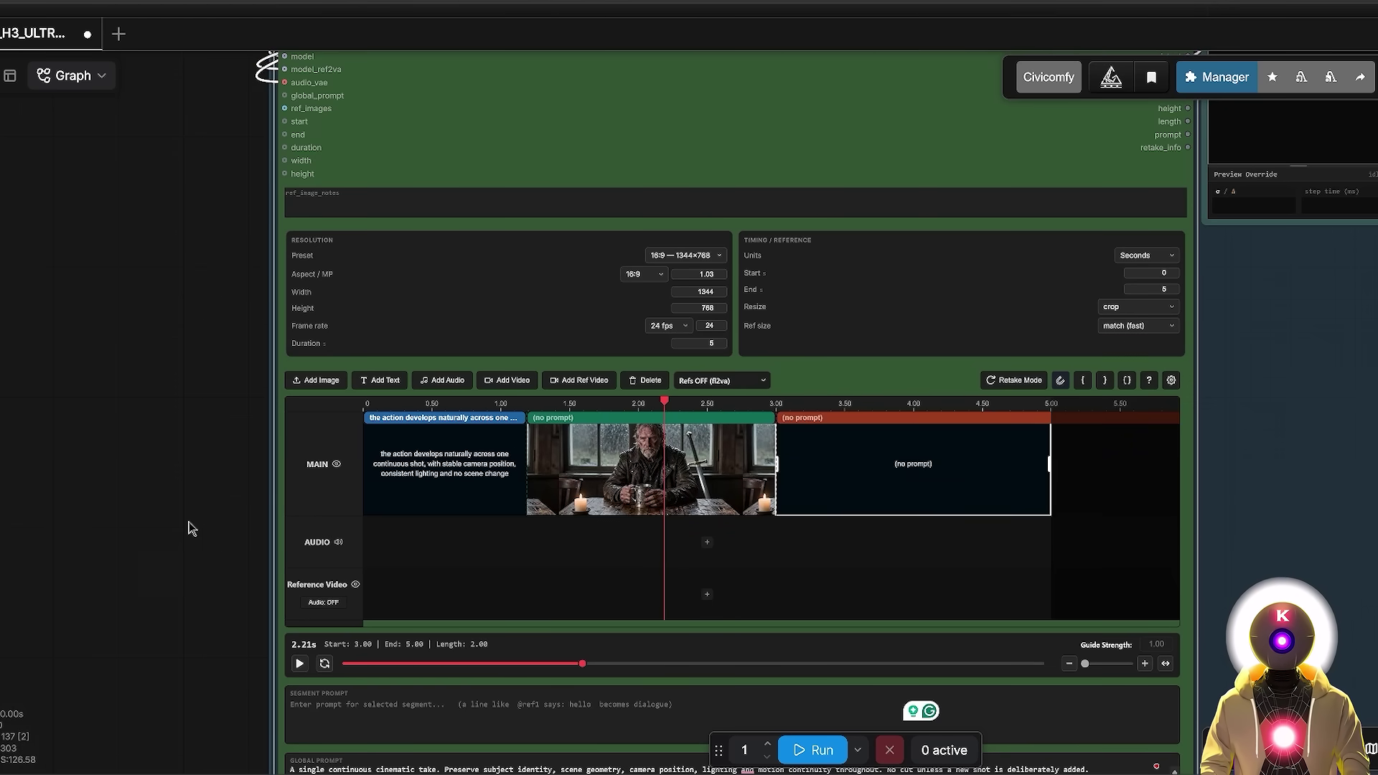
# Step: Watch the generated old warrior cabin video in full screen
pyautogui.scroll(4, 206, 402)
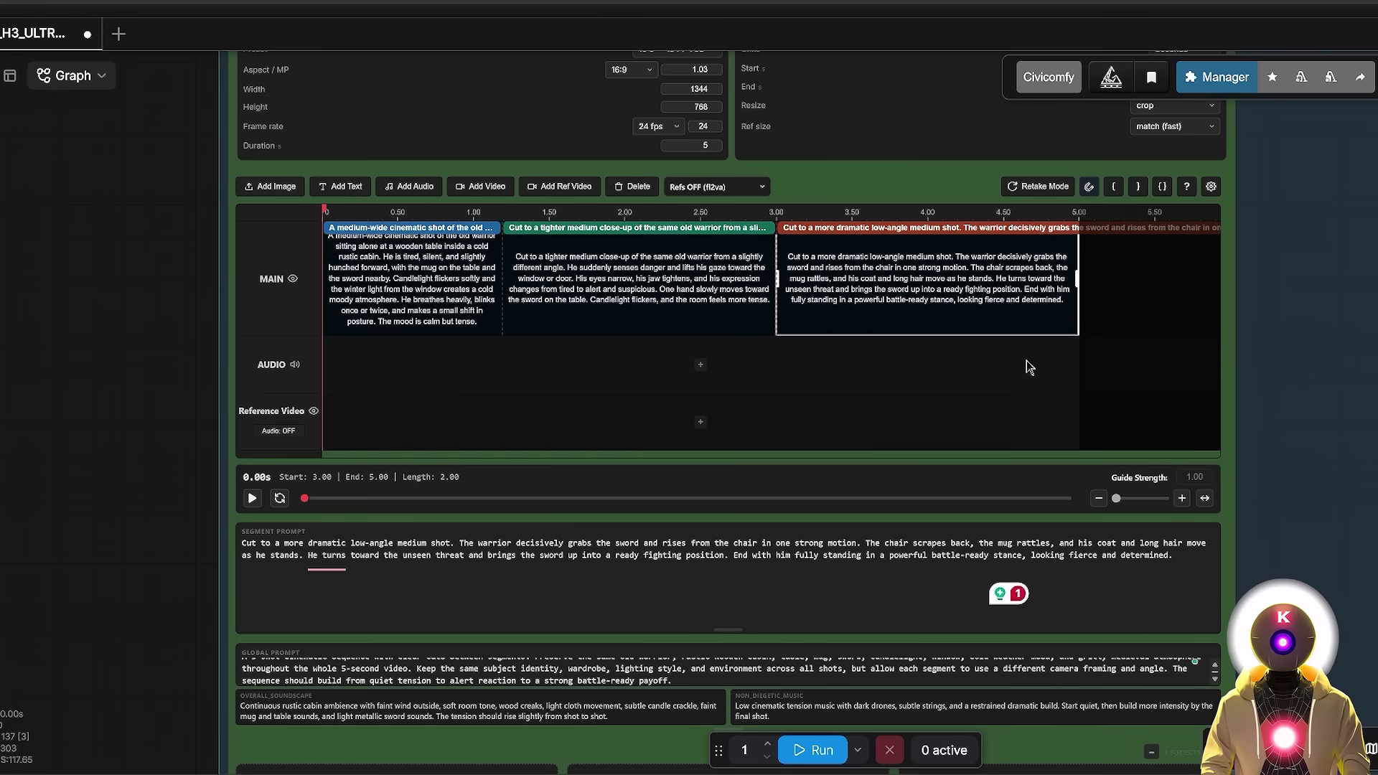
pyautogui.scroll(2, 373, 531)
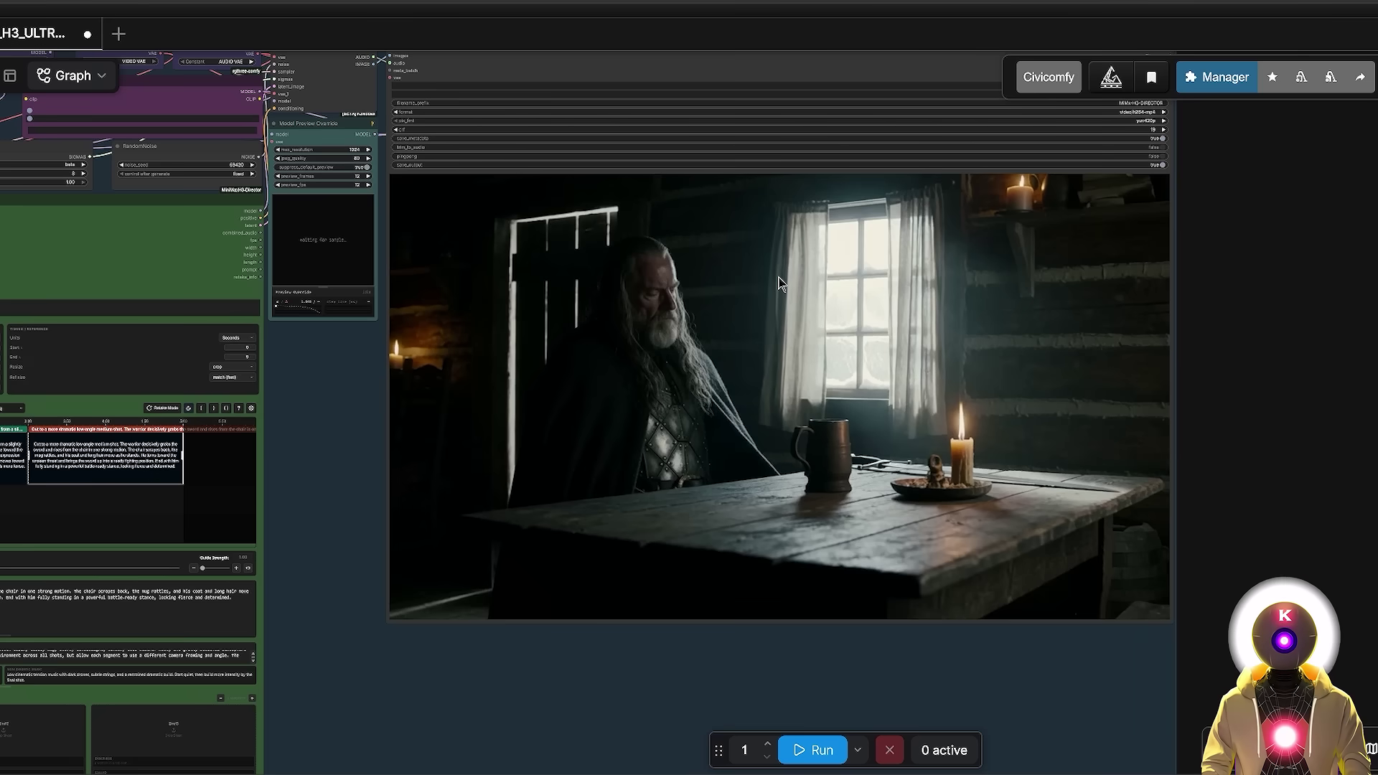
pyautogui.rightClick(781, 284)
pyautogui.click(801, 170)
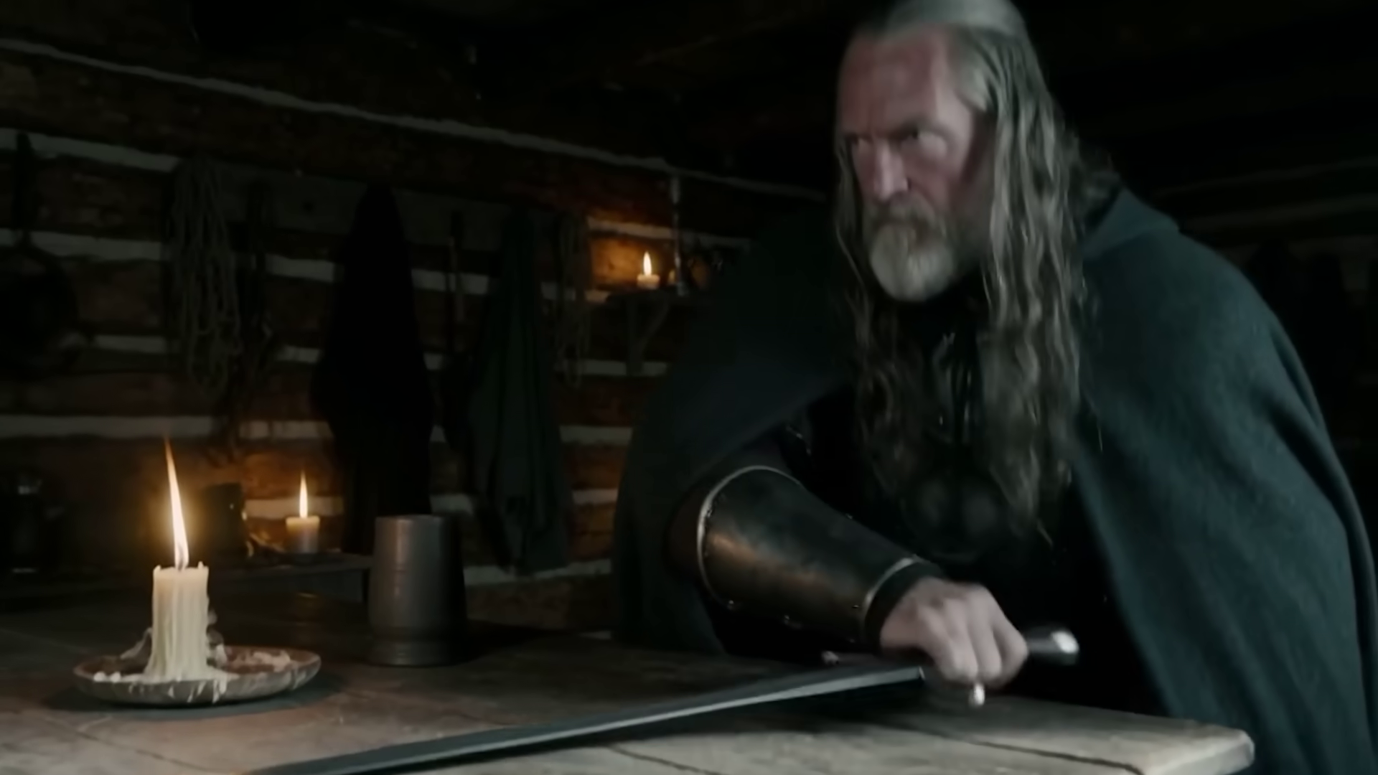
pyautogui.press('Escape')
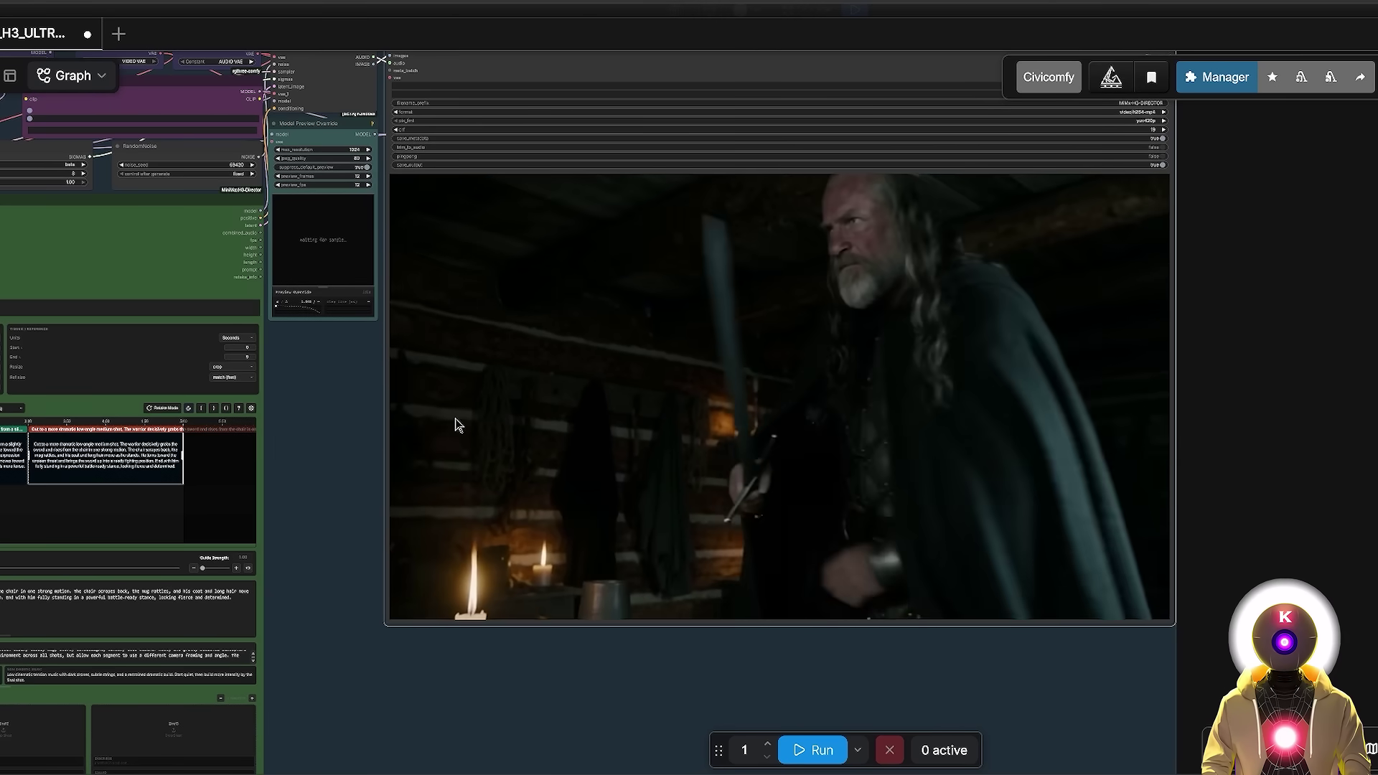
# Step: Retime the middle segment on the Director's main track to start at about 1.42 s and end at about 3.13 s
pyautogui.moveTo(403, 434); pyautogui.dragTo(1052, 267)
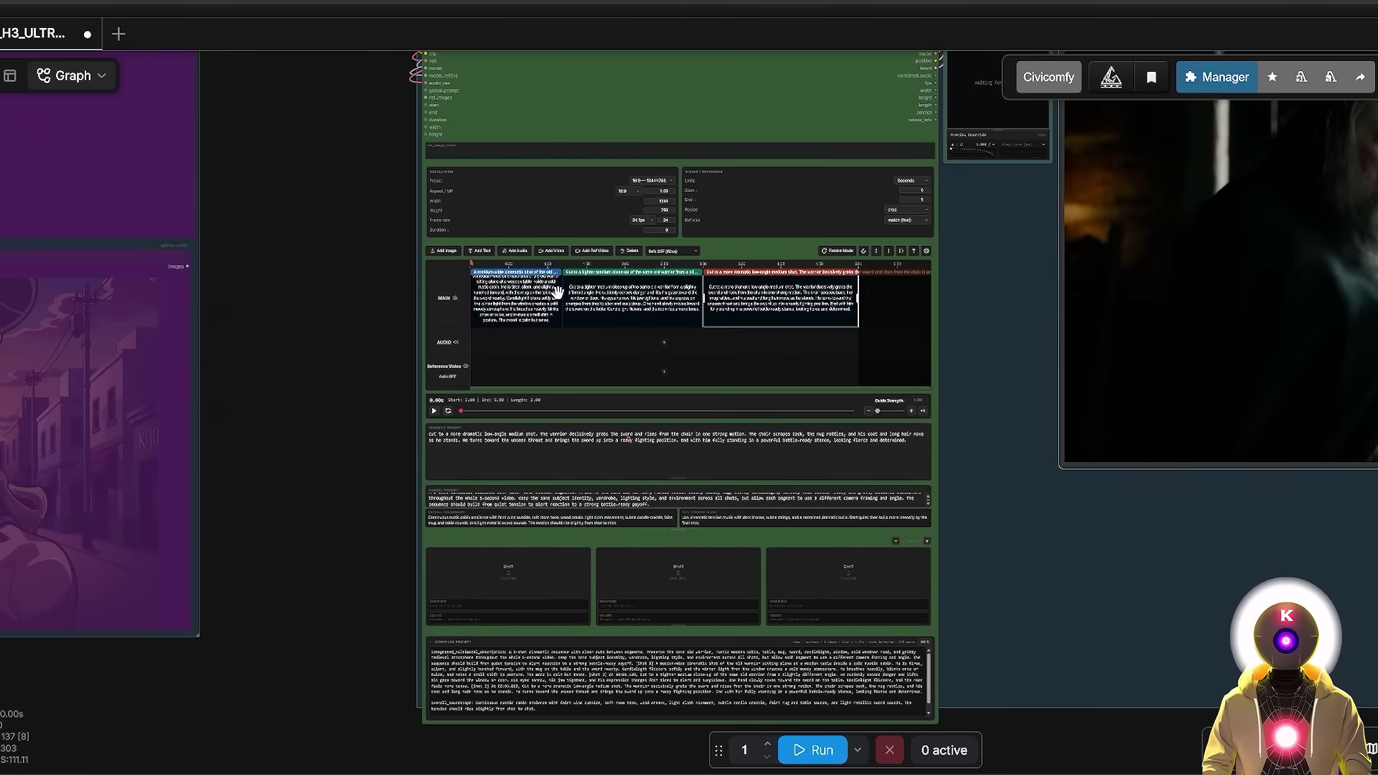
pyautogui.scroll(3, 881, 394)
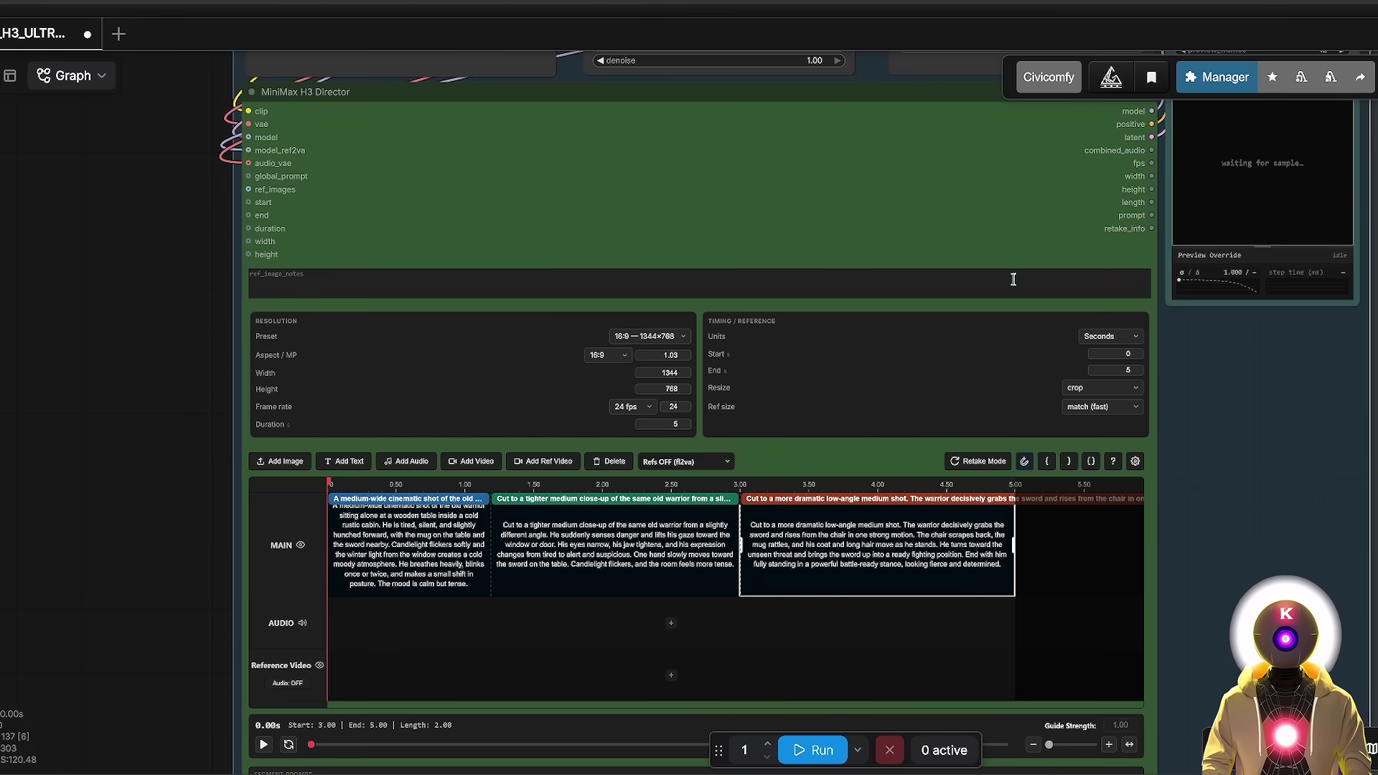
pyautogui.scroll(-3, 1220, 359)
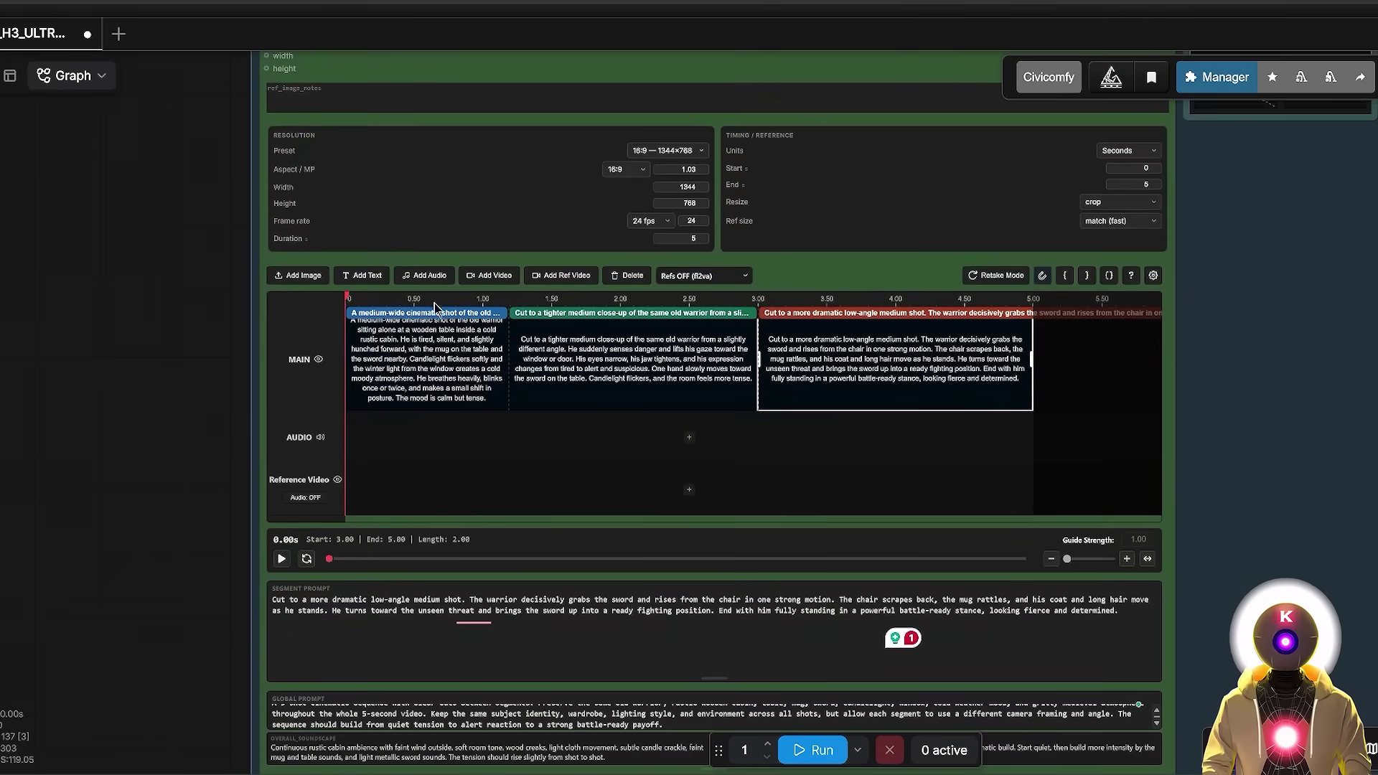
pyautogui.click(500, 363)
pyautogui.click(611, 375)
pyautogui.click(820, 361)
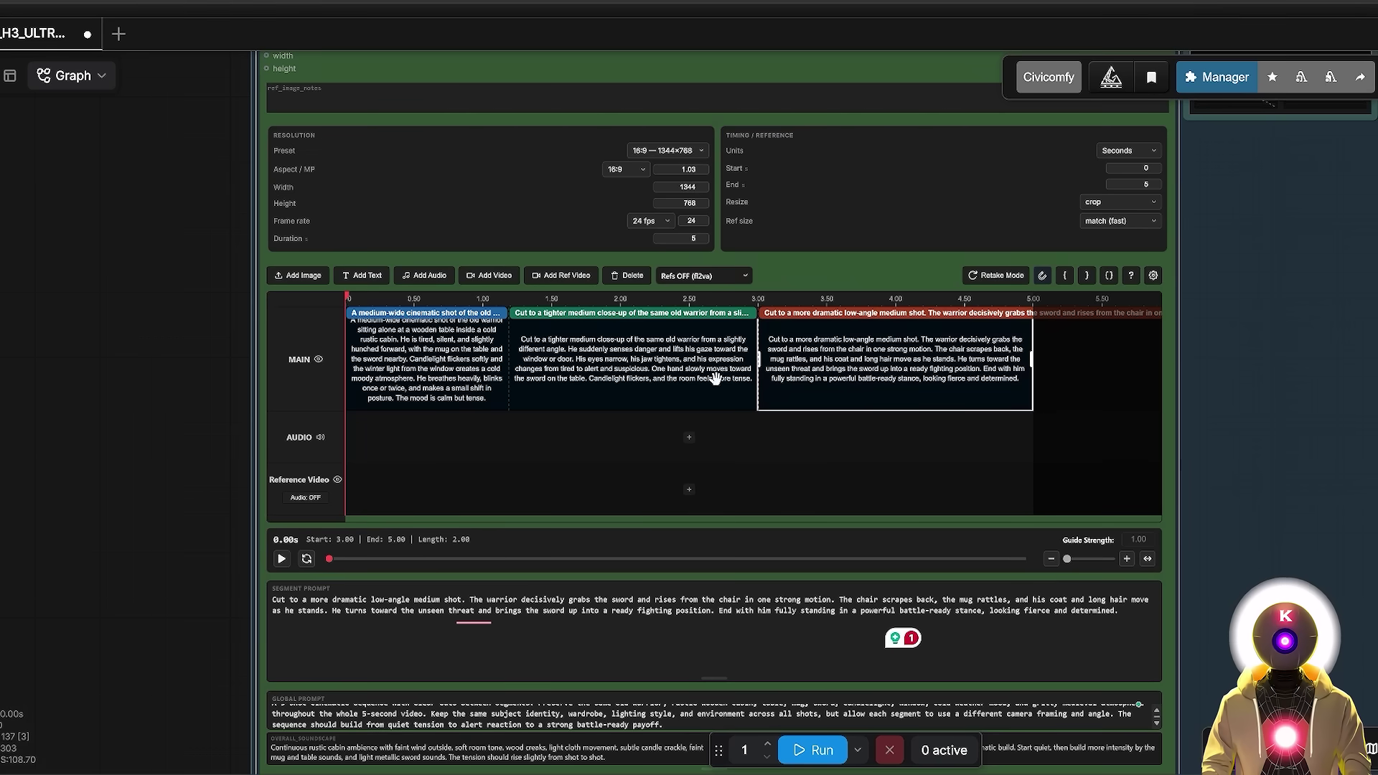
pyautogui.click(639, 373)
pyautogui.click(512, 362)
pyautogui.moveTo(513, 361)
pyautogui.mouseDown()
pyautogui.moveTo(563, 361)
pyautogui.moveTo(539, 362)
pyautogui.mouseUp()
pyautogui.click(646, 373)
pyautogui.moveTo(758, 362)
pyautogui.mouseDown()
pyautogui.moveTo(793, 359)
pyautogui.moveTo(775, 360)
pyautogui.mouseUp()
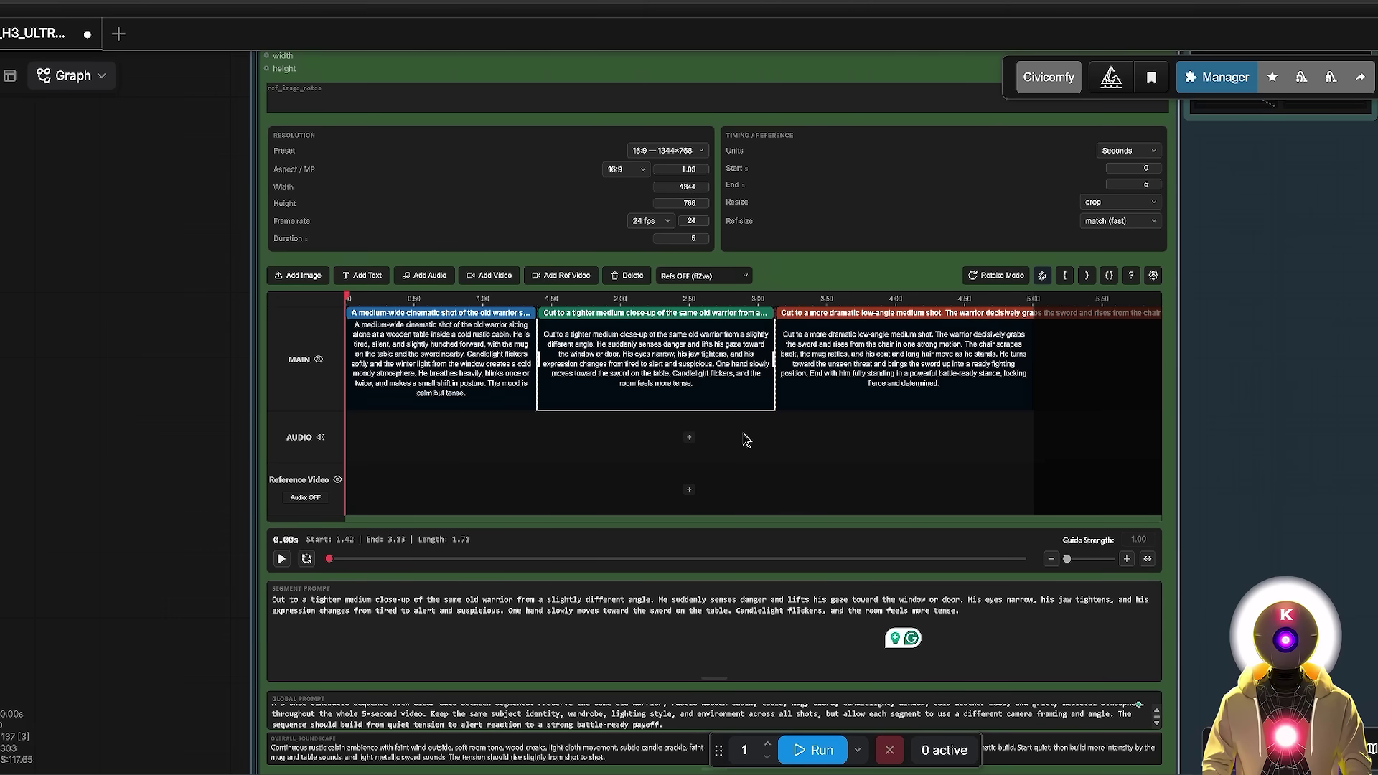
# Step: Describe the first reference image as an old rugged medieval warrior with long grey beard and hair, in dark worn leather, called "old warrior"
pyautogui.moveTo(1224, 468); pyautogui.dragTo(1224, 230)
pyautogui.scroll(-5, 1224, 332)
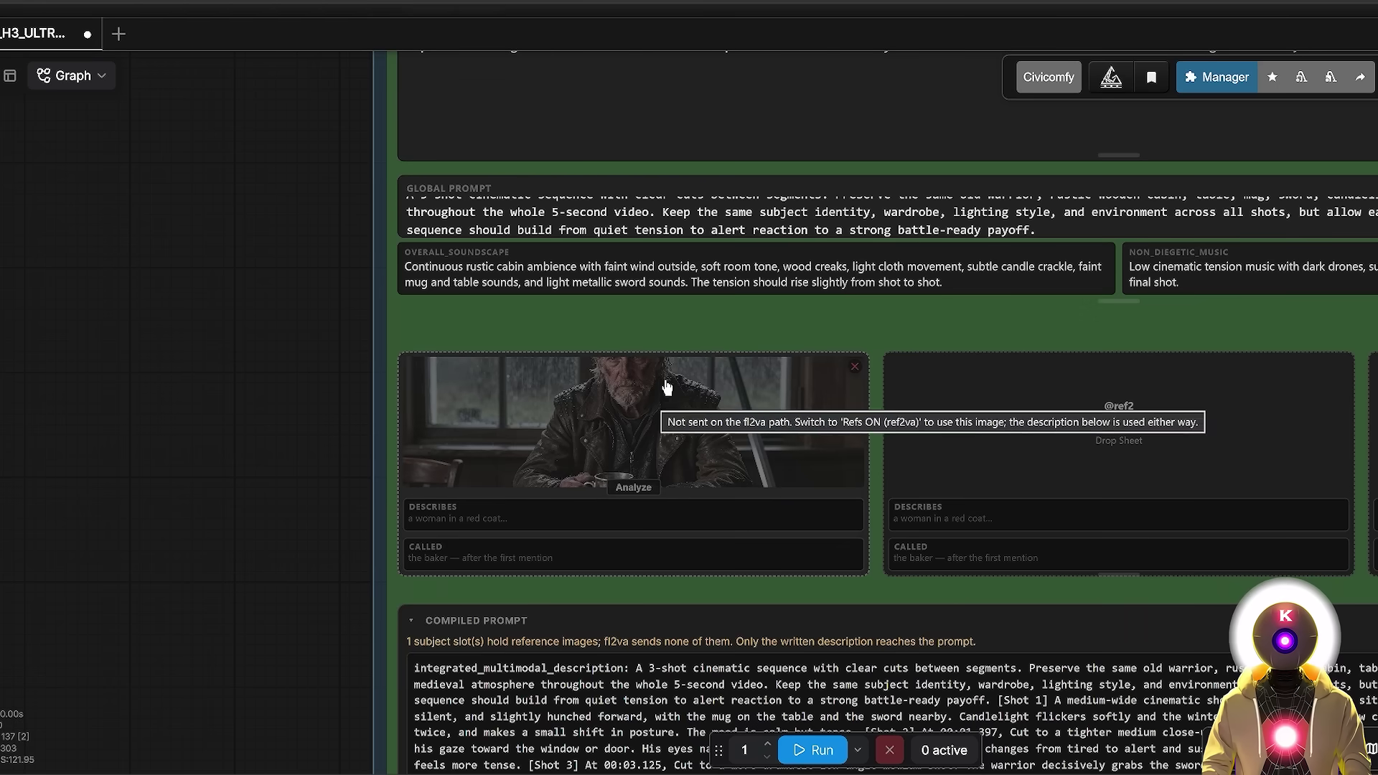
pyautogui.click(495, 519)
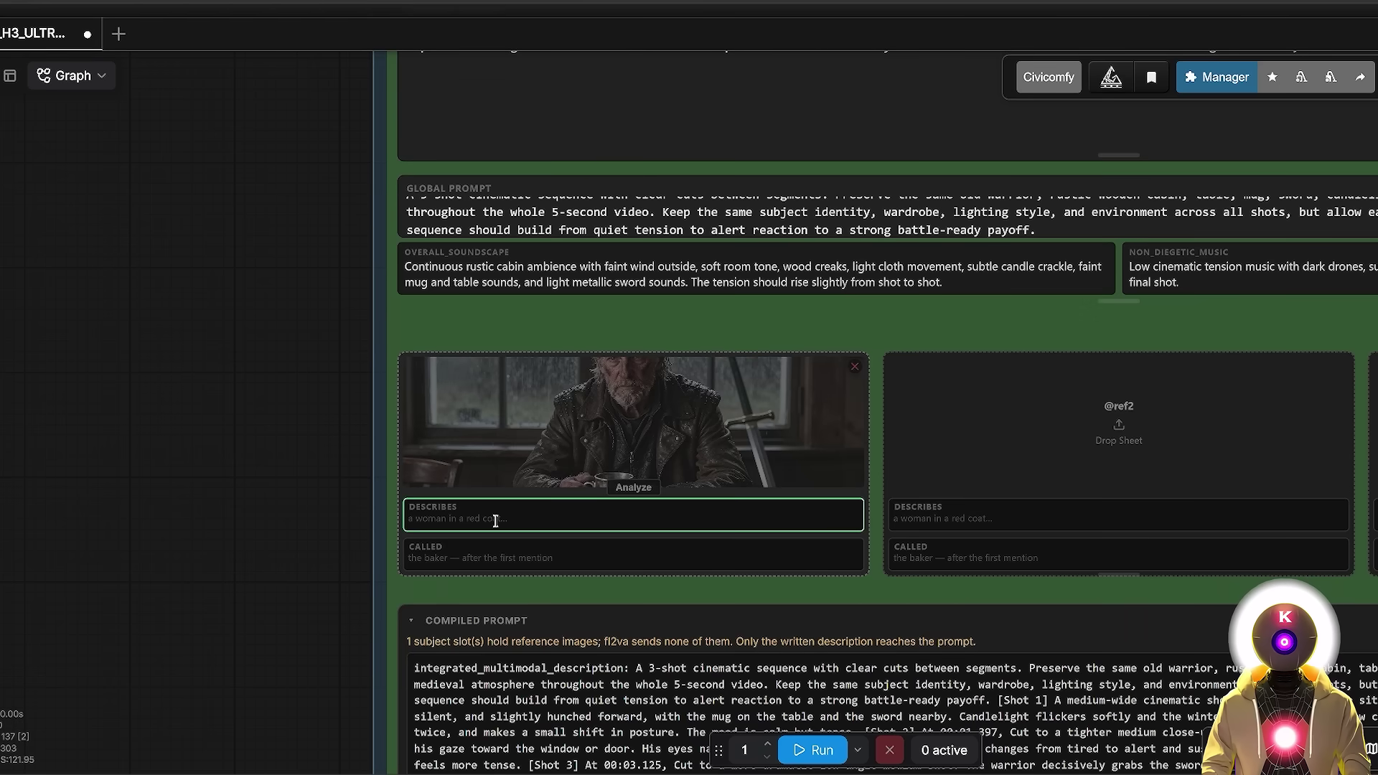
pyautogui.write('an old rugged medieval warrior with a long grey beard, long grey hair, weathered face, dark worn leather clothing, and a gritty battle-hardened appearance')
pyautogui.click(499, 557)
pyautogui.write('old warrior')
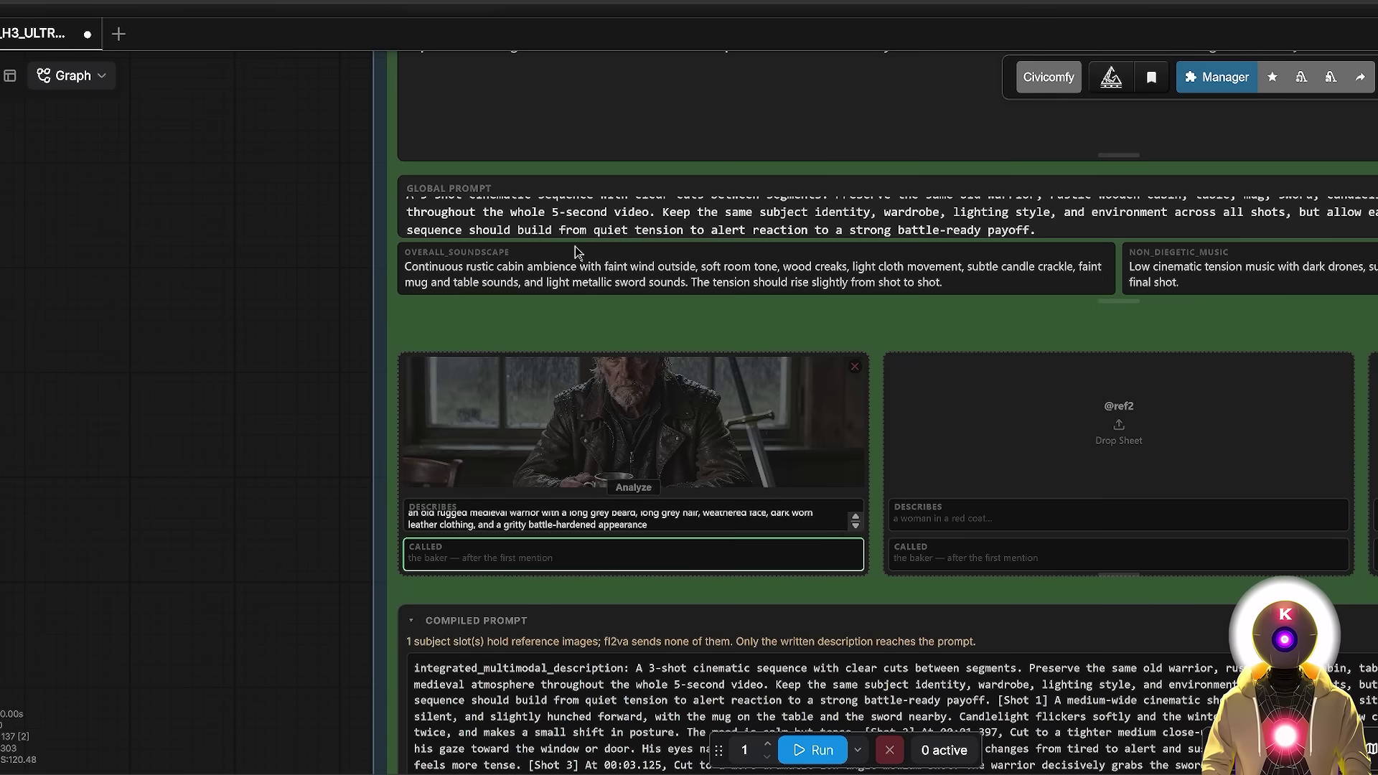
# Step: Review the prompts of the three segments on the Director's main track, the global prompt and the reference slots
pyautogui.scroll(5, 548, 524)
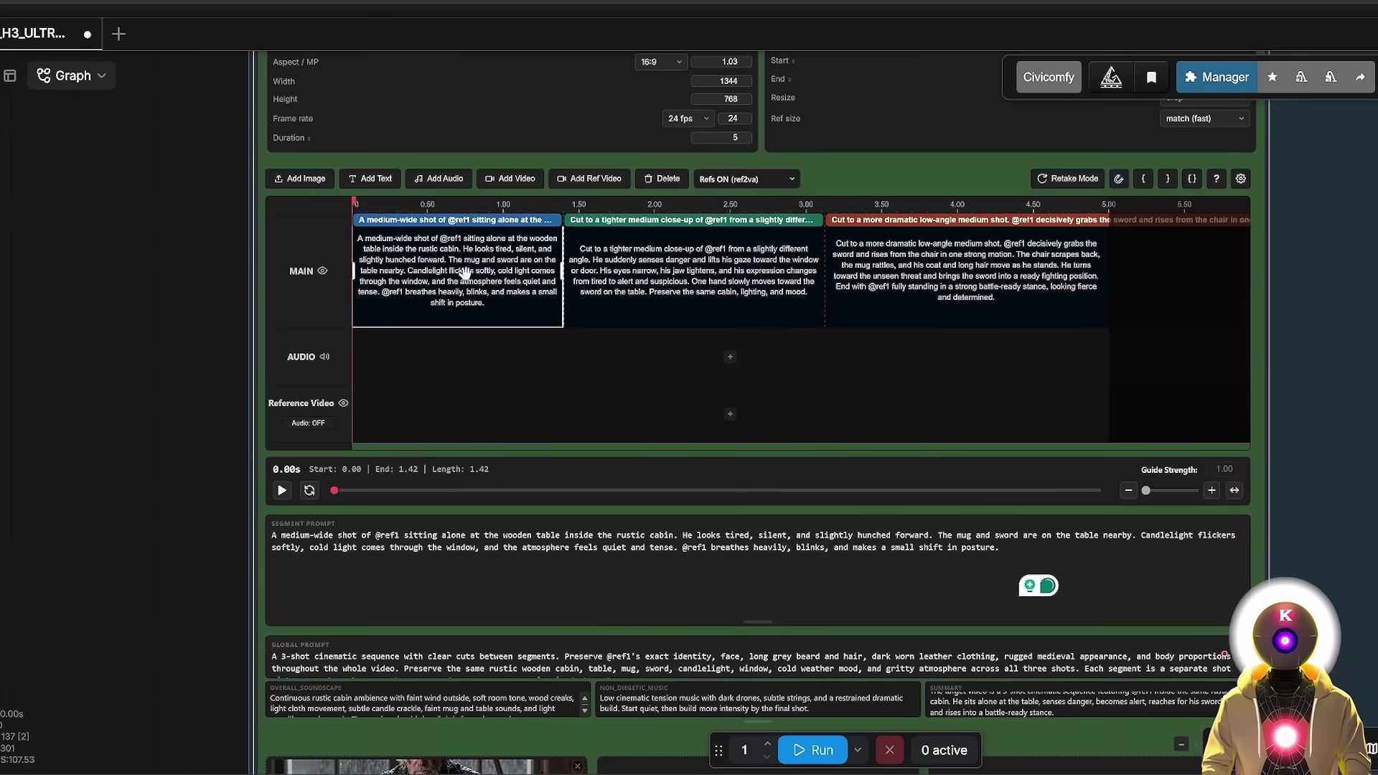
pyautogui.click(660, 273)
pyautogui.click(887, 260)
pyautogui.click(502, 280)
pyautogui.scroll(-3, 7, 264)
pyautogui.scroll(-1, 6, 264)
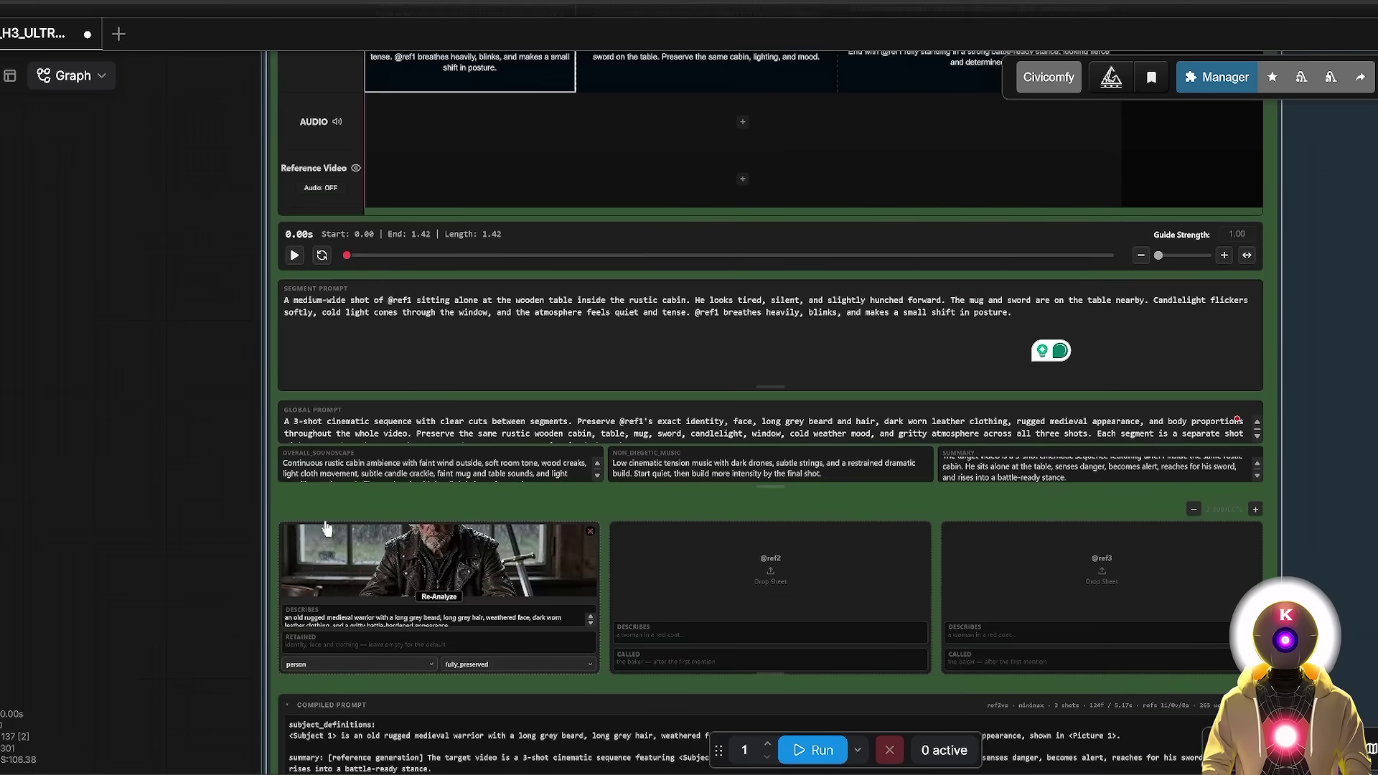
pyautogui.scroll(2, 215, 391)
pyautogui.moveTo(488, 578); pyautogui.dragTo(462, 576)
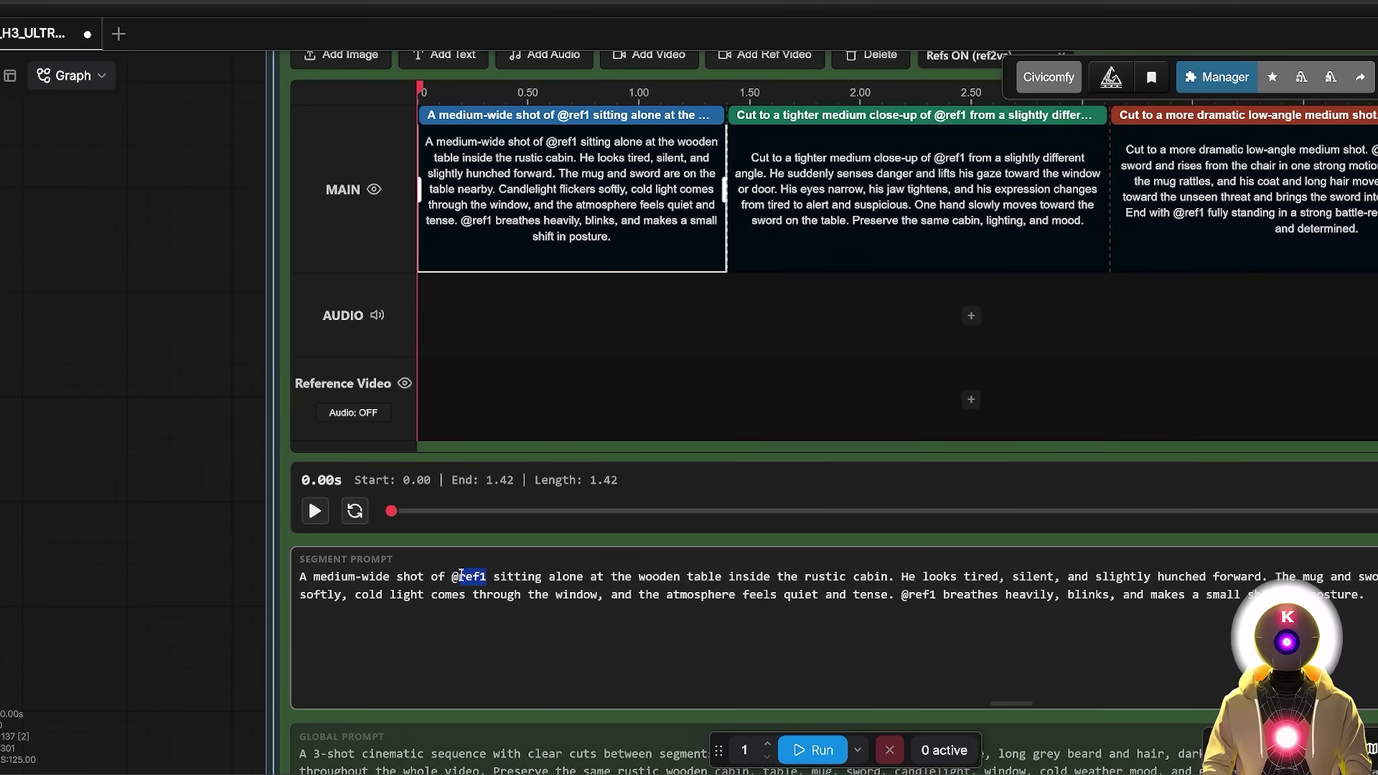
pyautogui.click(454, 577)
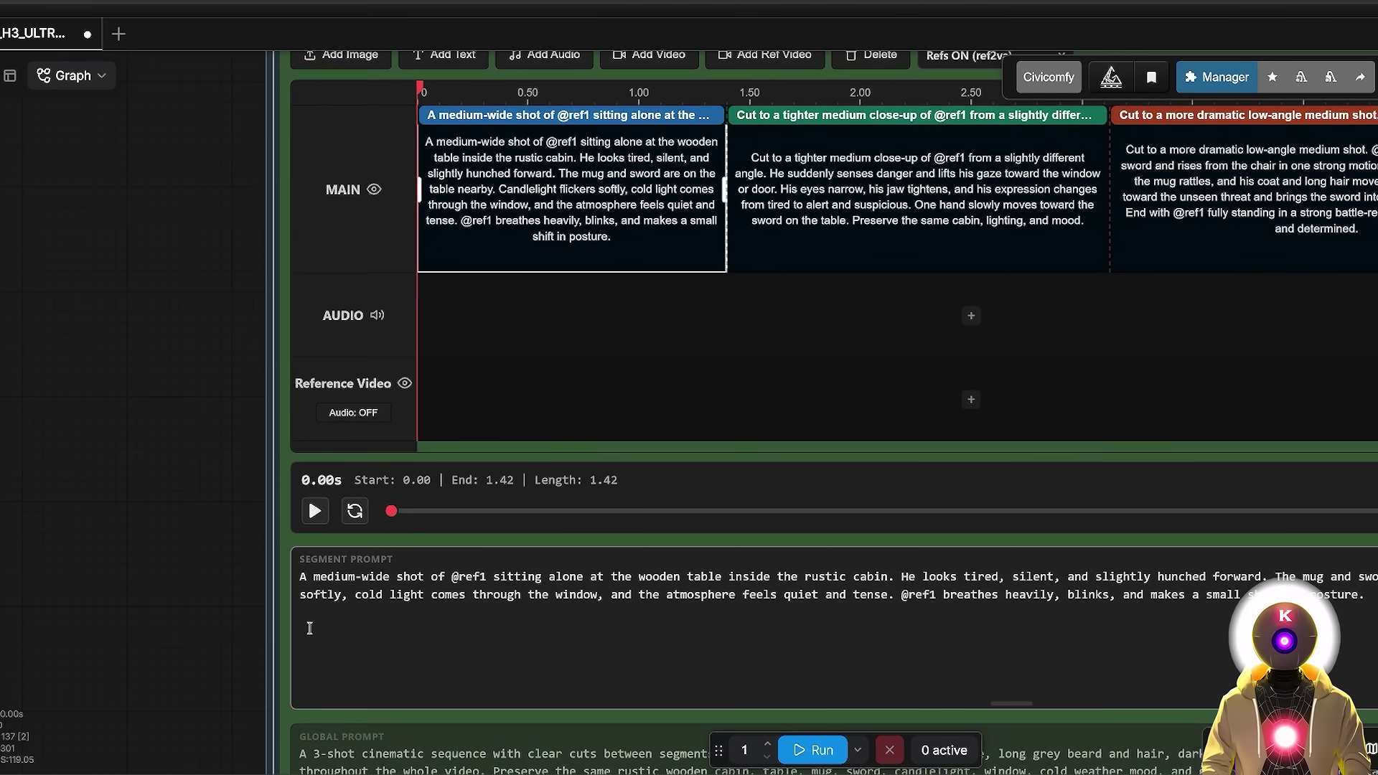
pyautogui.scroll(-3, 247, 292)
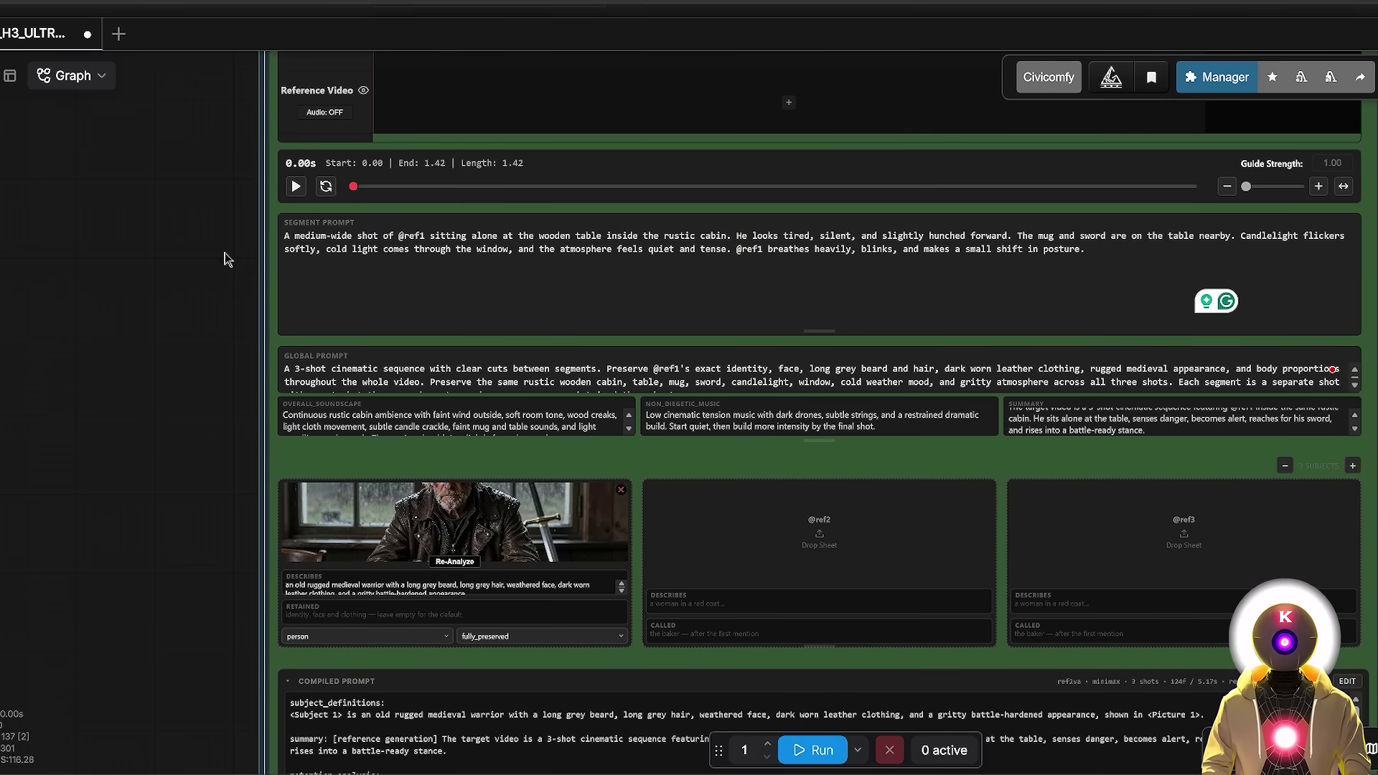
# Step: Watch the generated three-shot video of the old warrior and compare it with the Director's segment prompts
pyautogui.scroll(5, 641, 309)
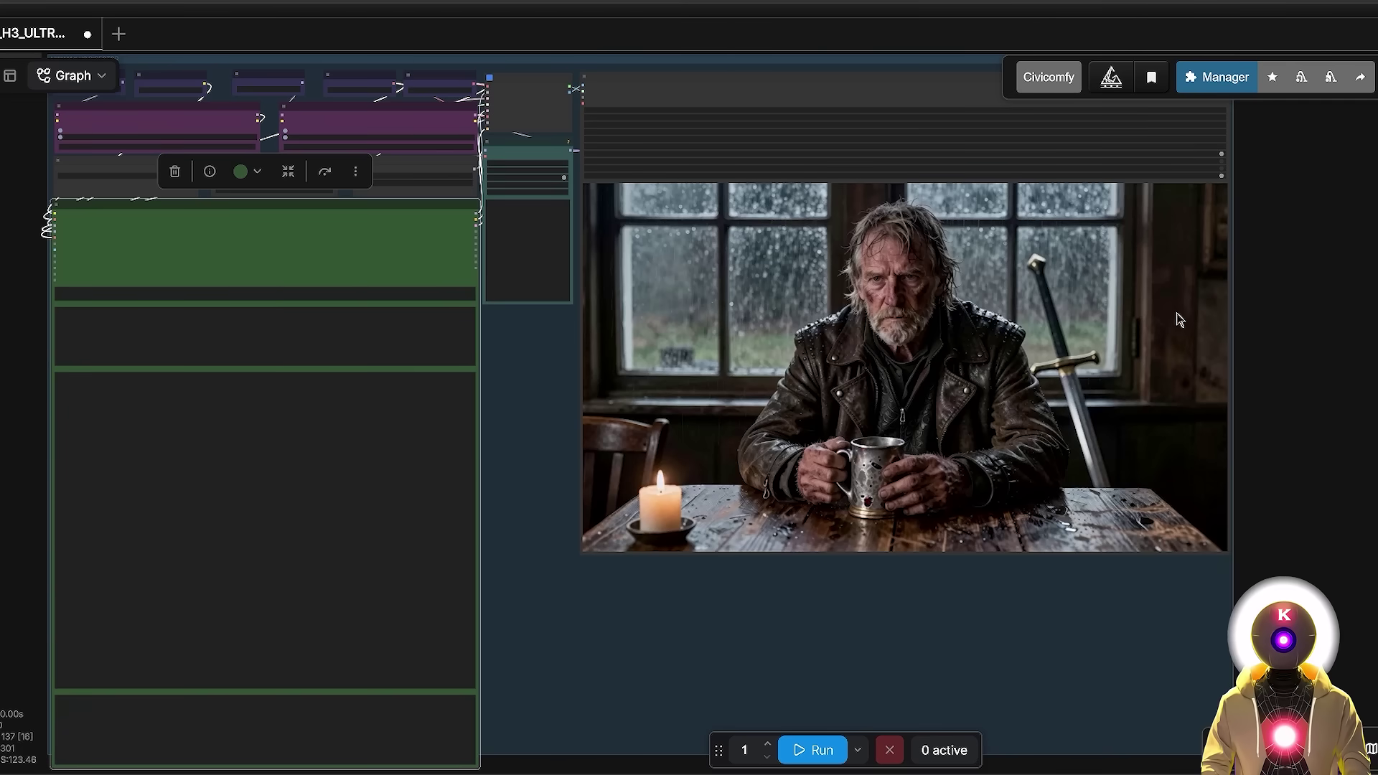
pyautogui.rightClick(967, 280)
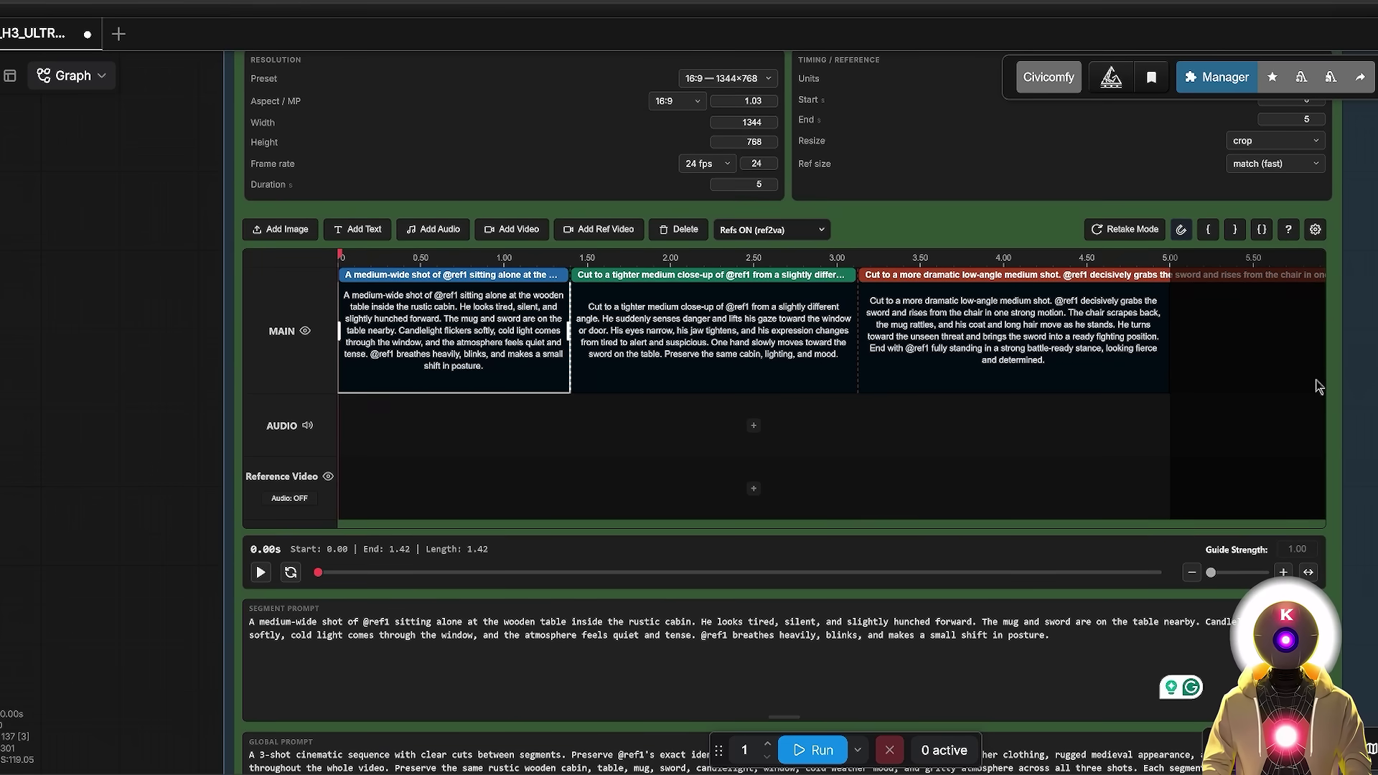
pyautogui.scroll(-5, 929, 394)
pyautogui.moveTo(929, 393); pyautogui.dragTo(326, 393)
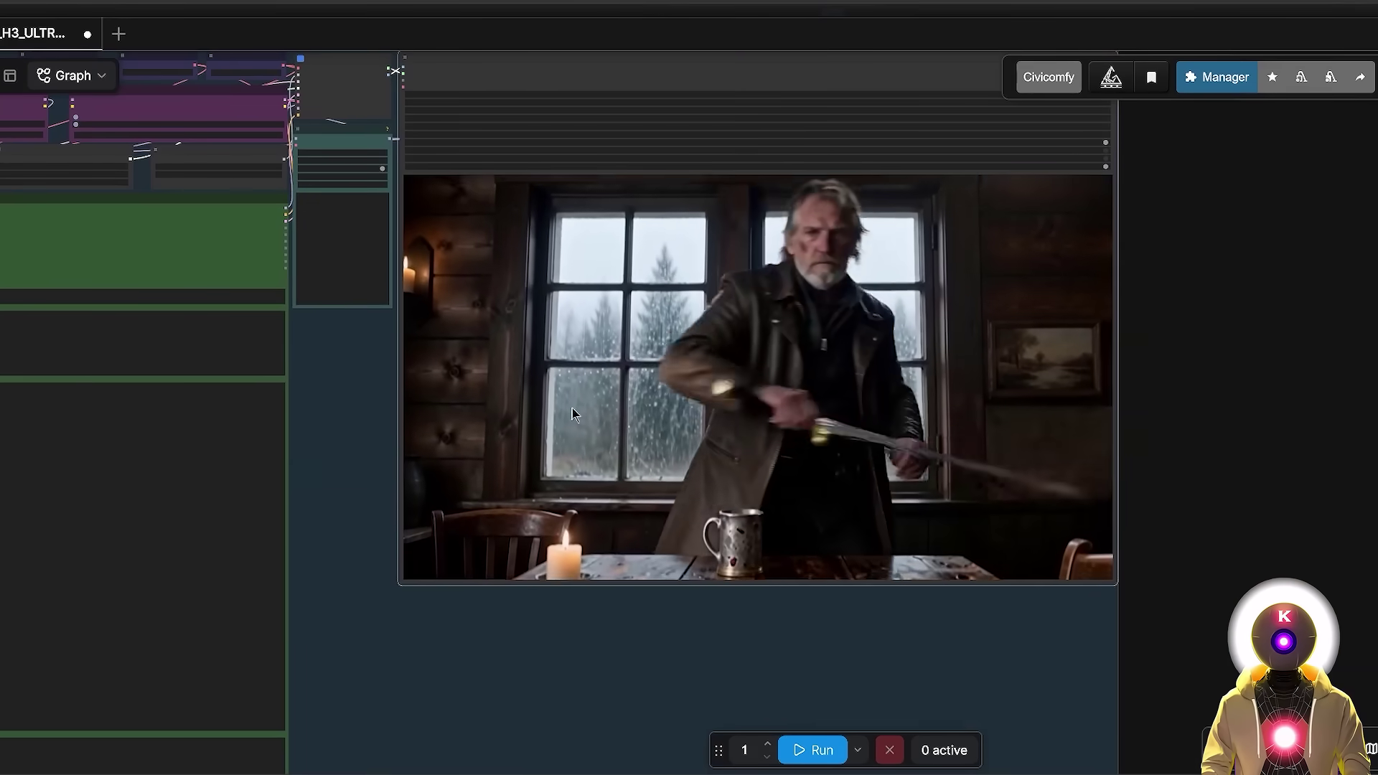
pyautogui.rightClick(882, 315)
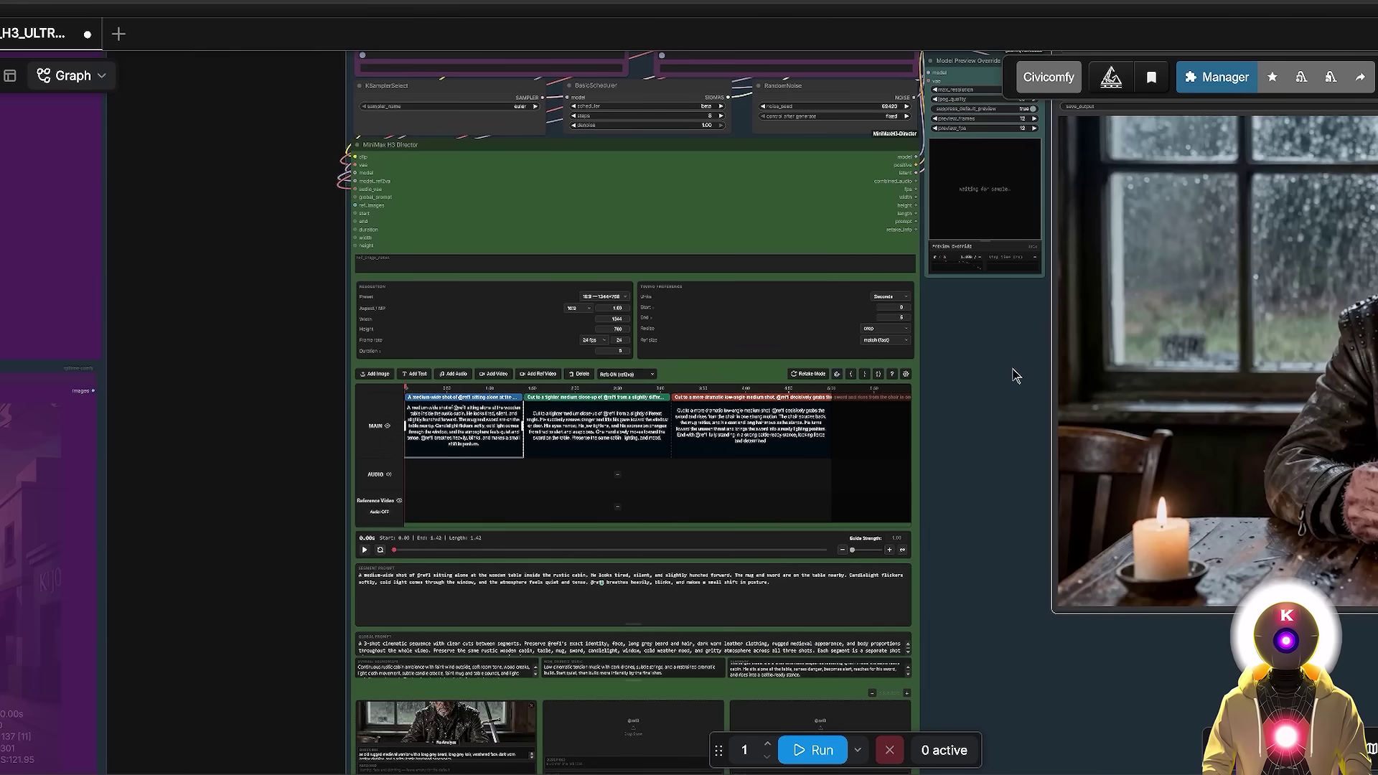
pyautogui.scroll(1, 1017, 376)
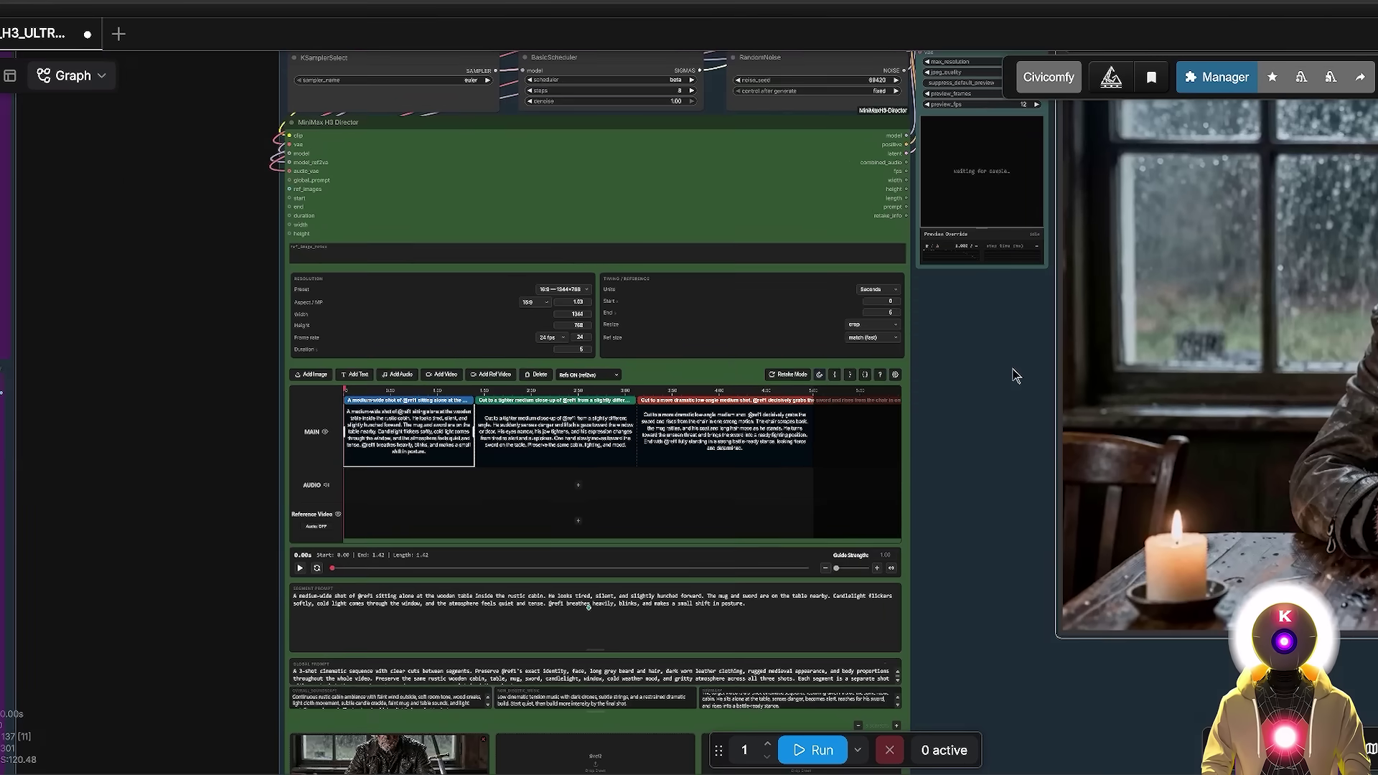
pyautogui.moveTo(970, 377); pyautogui.dragTo(847, 381)
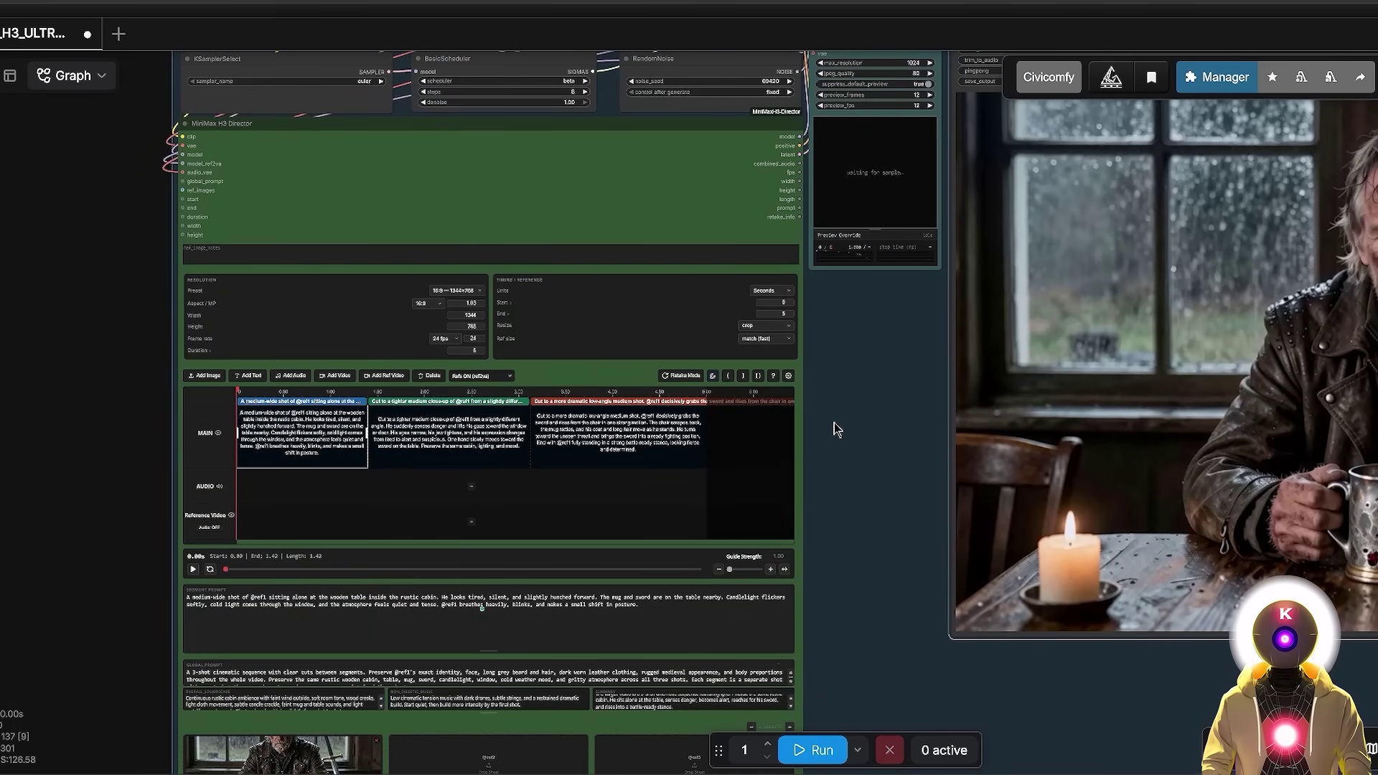
pyautogui.scroll(-2, 861, 421)
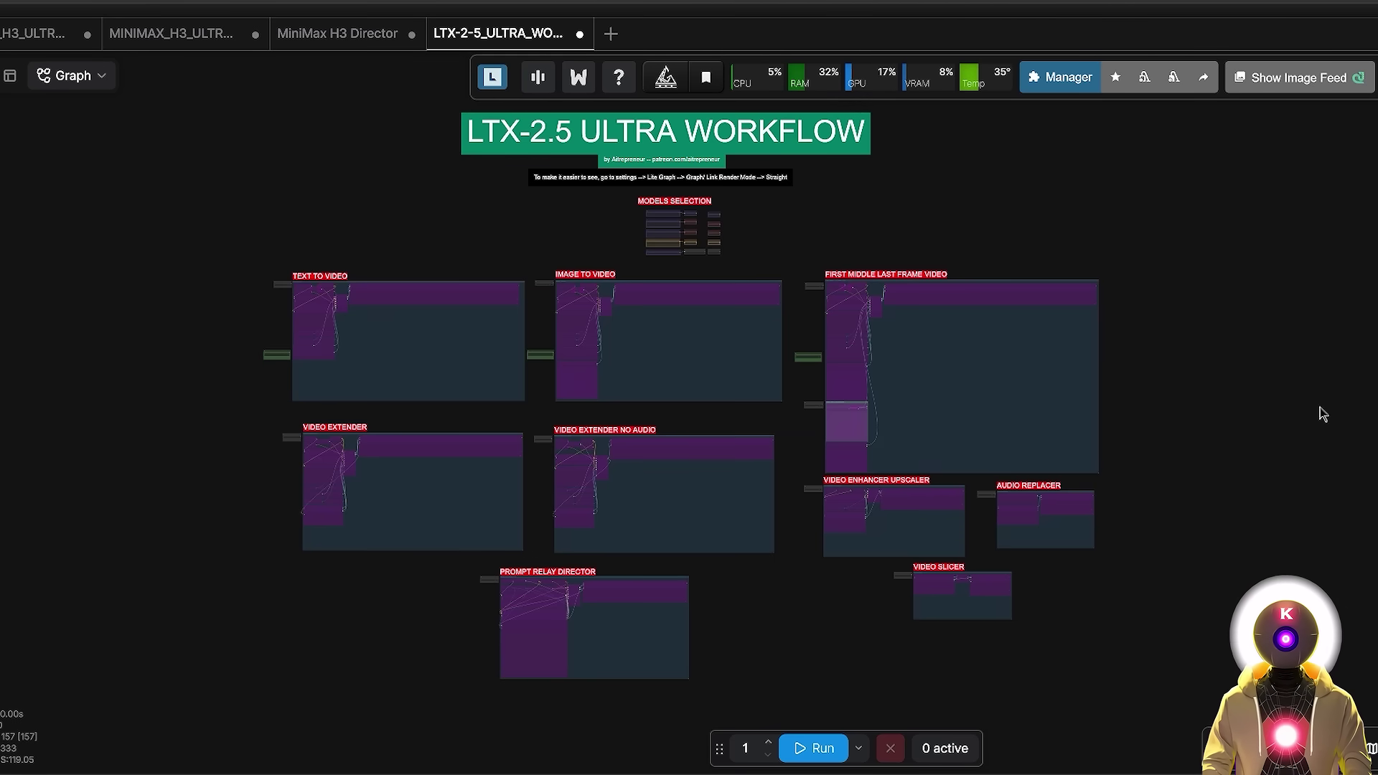
# Step: Enable the LTX-2.5 workflow's Video Enhancer Upscaler group and run it on MiMx-H3-DIRECTOR_00005-audio.mp4 with a largest resolution of 1920
pyautogui.scroll(15, 937, 561)
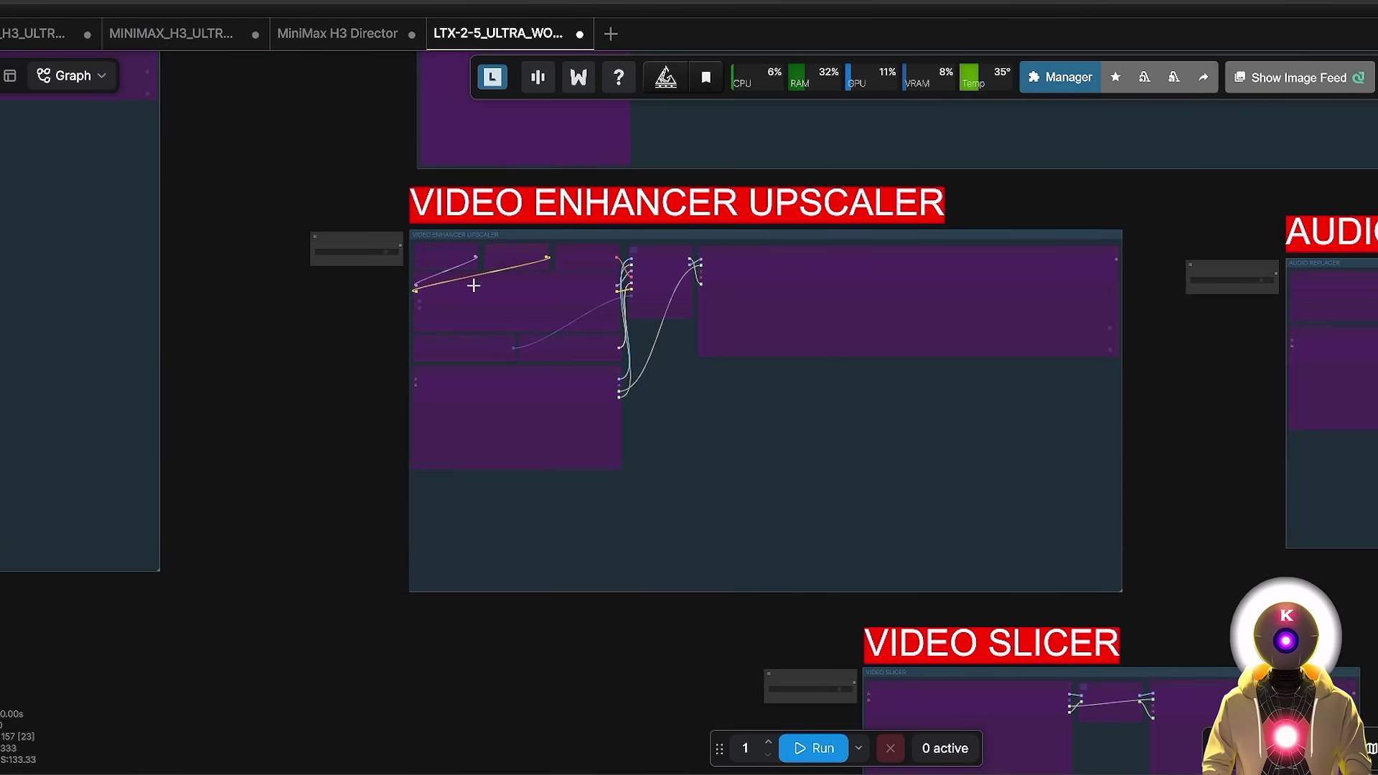
pyautogui.scroll(3, 373, 331)
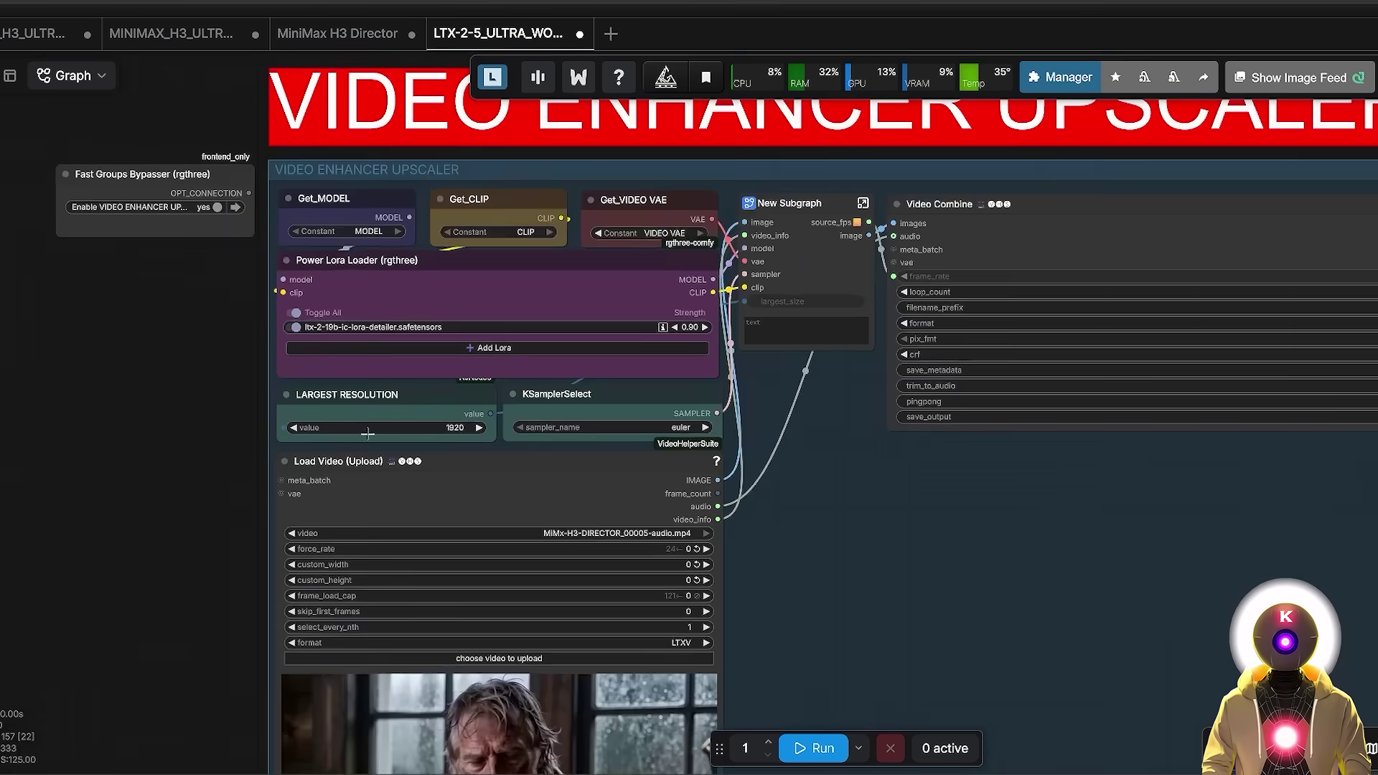
pyautogui.scroll(3, 367, 434)
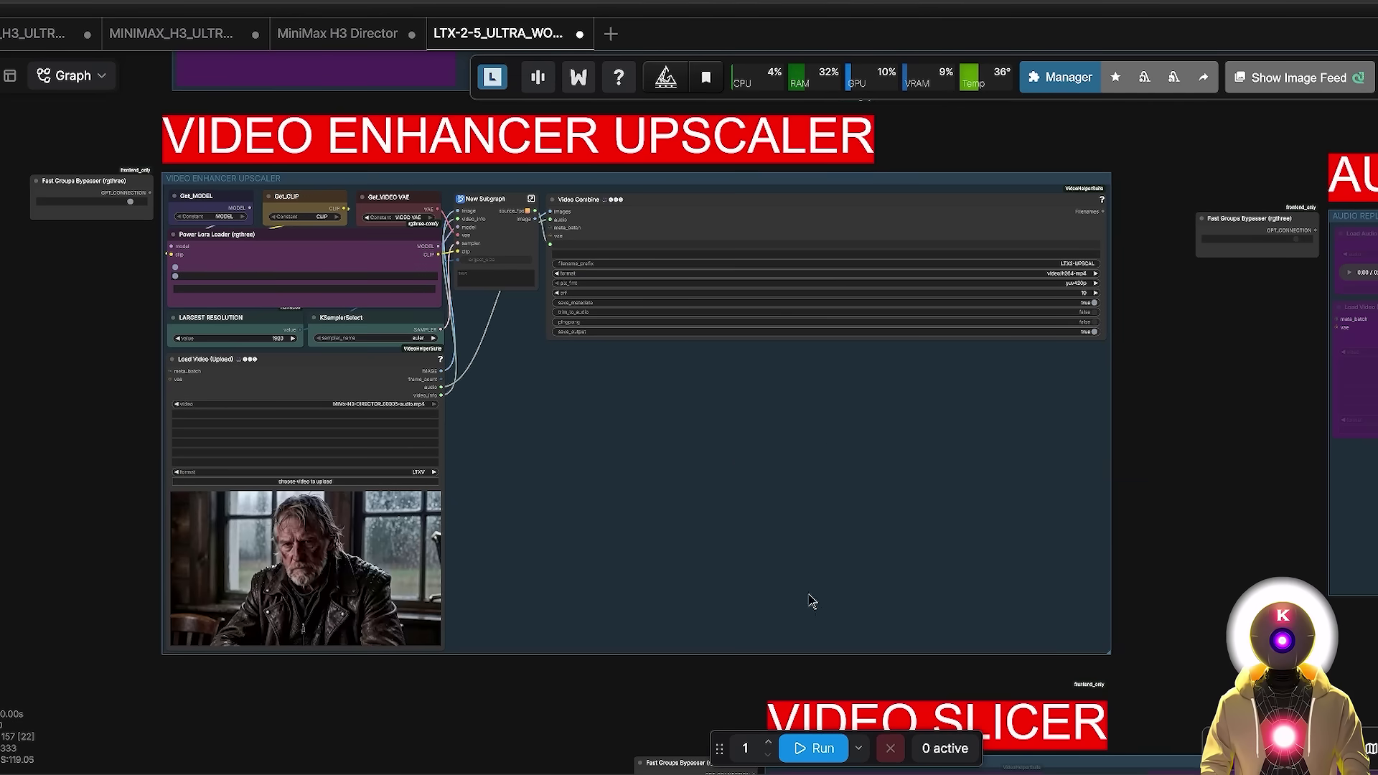
pyautogui.click(817, 748)
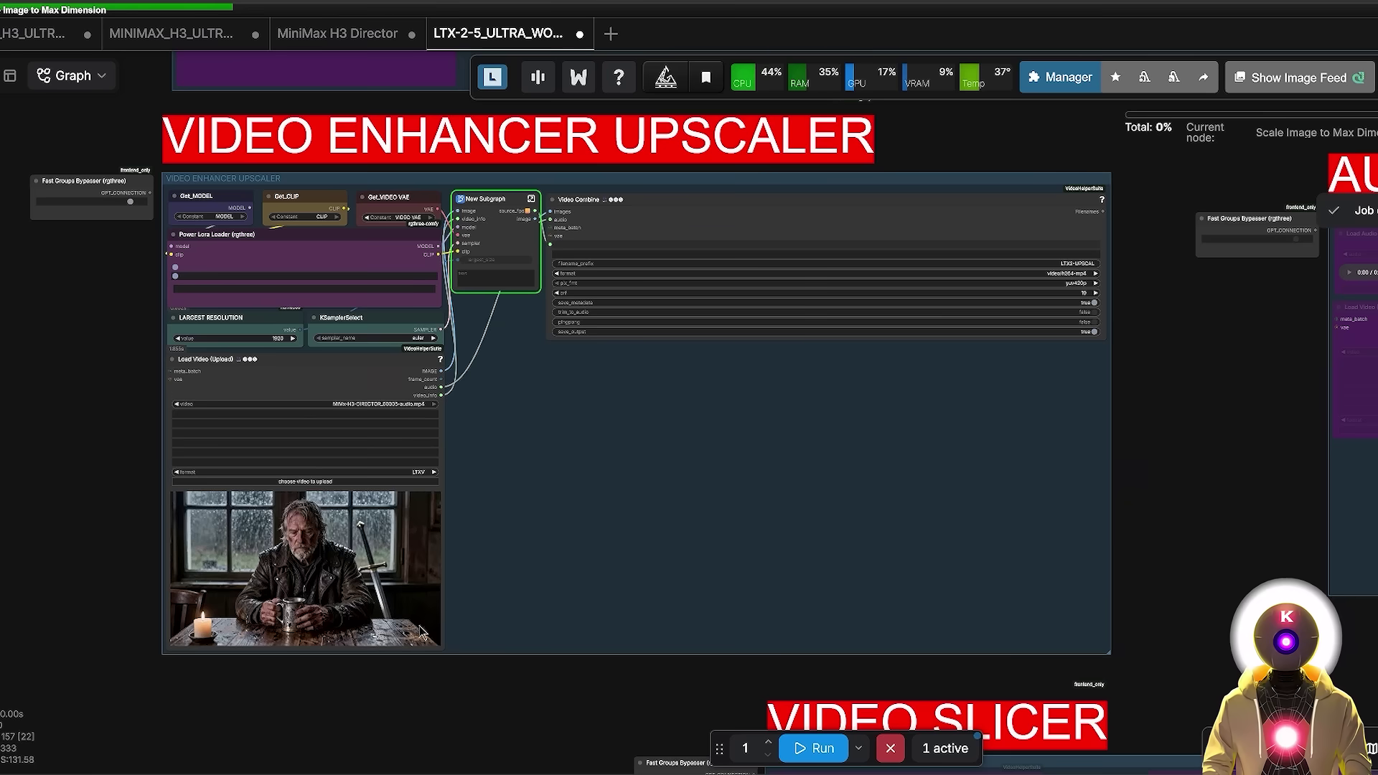